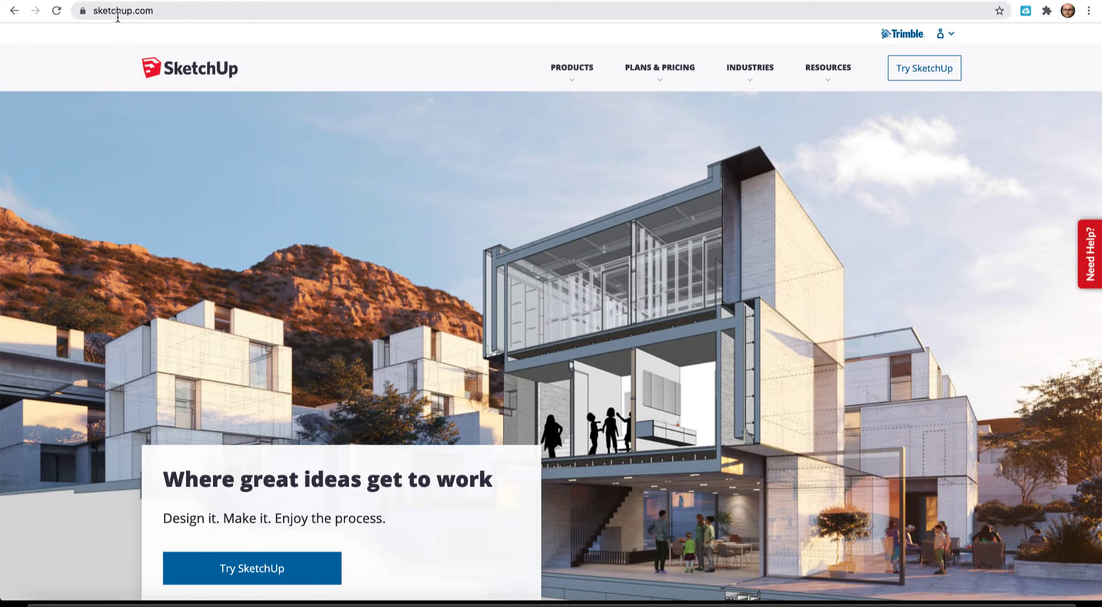
Open the SketchUp Free product page and start the web modeler
left_click(573, 82)
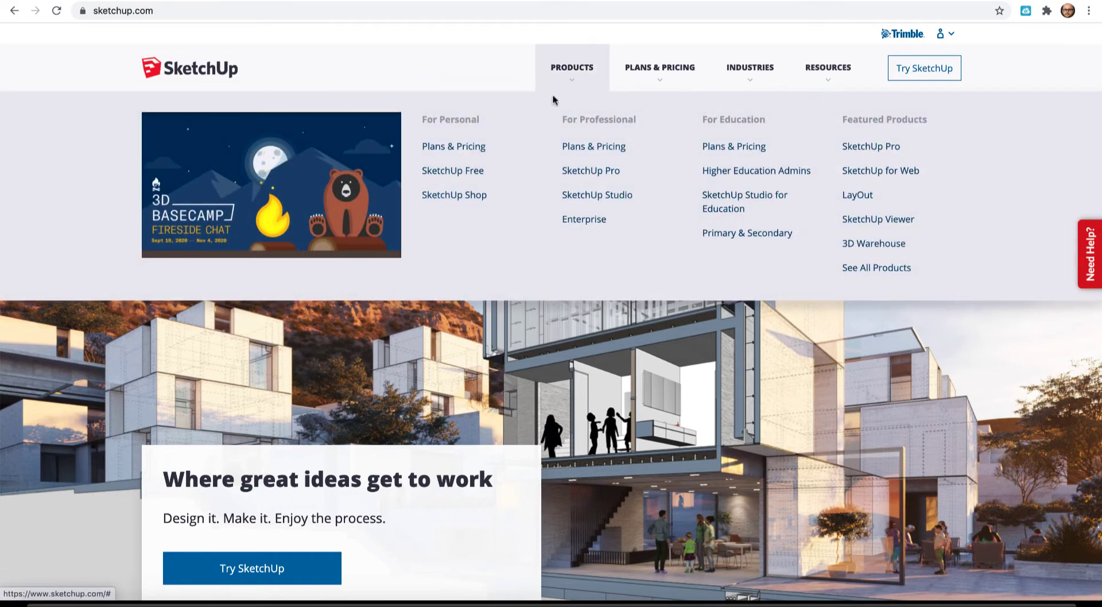
left_click(454, 173)
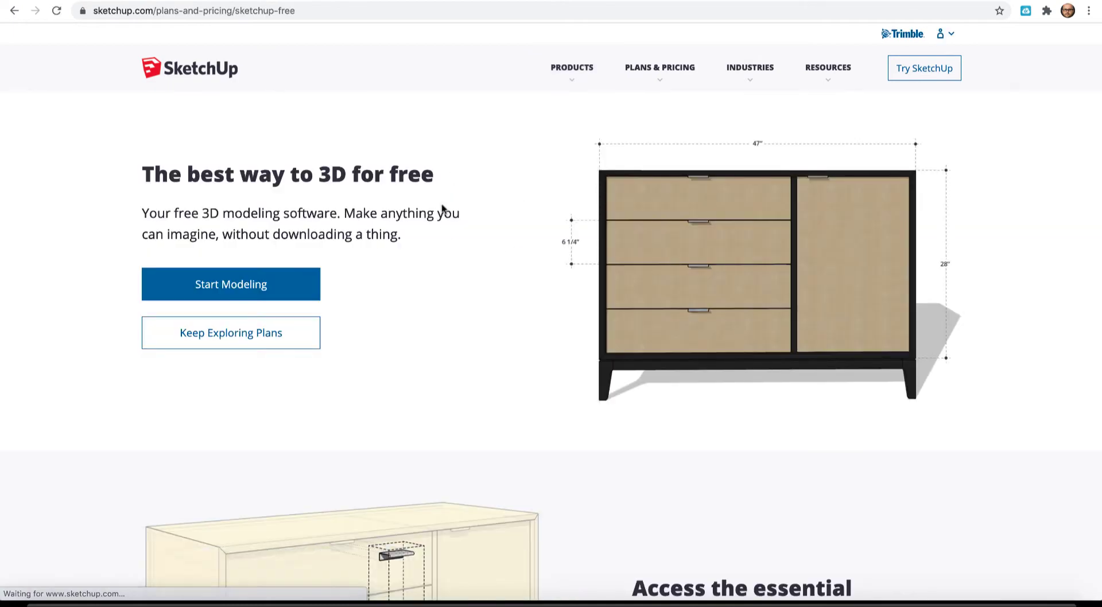
left_click(271, 294)
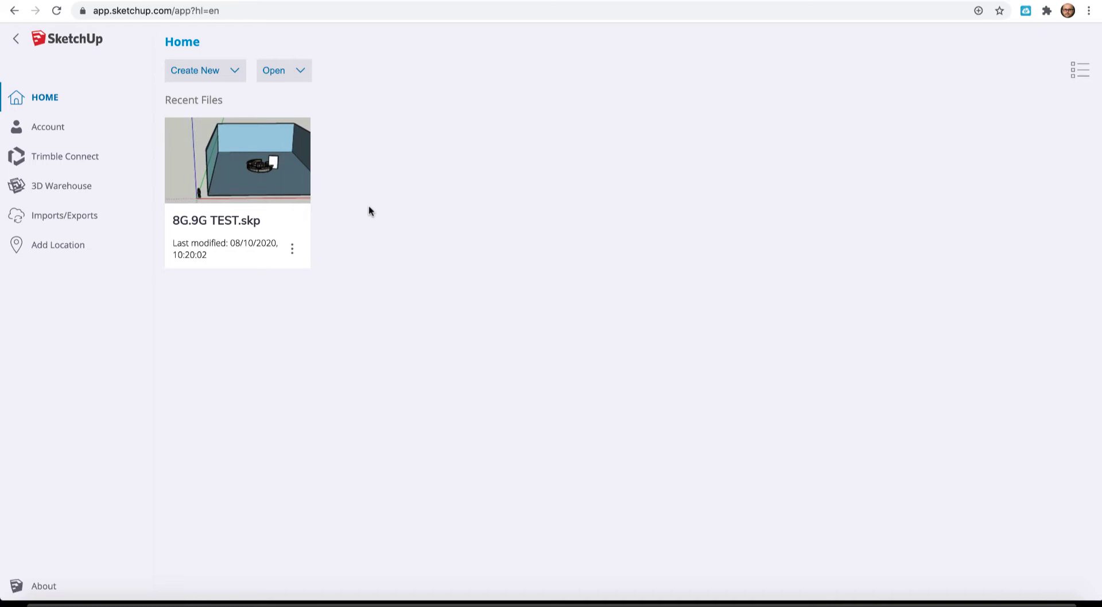
Open the recent file 8G.9G TEST.skp
left_click(235, 70)
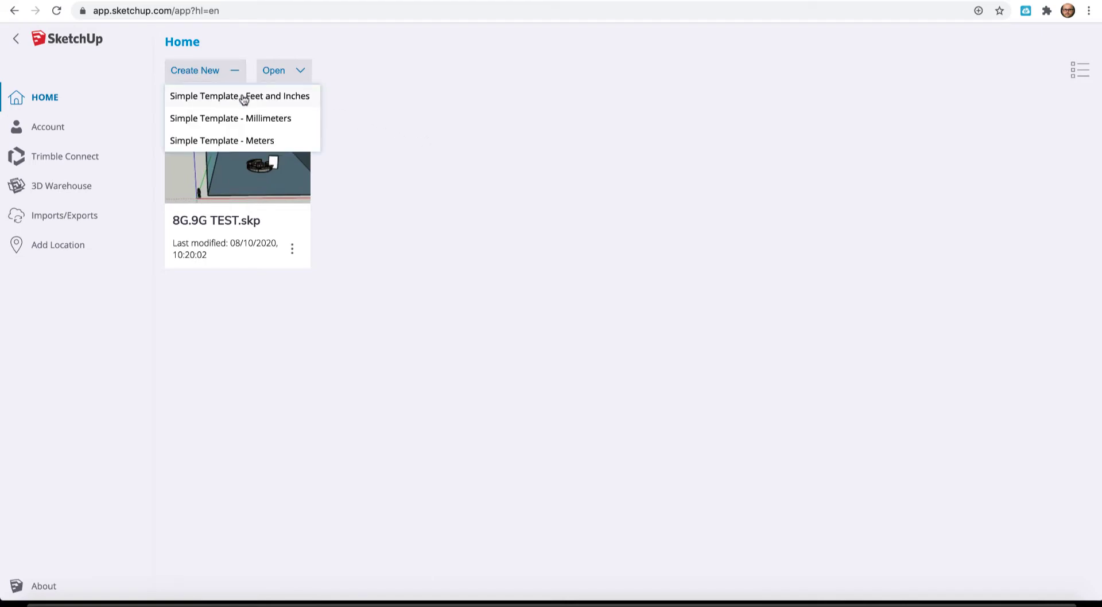
left_click(450, 167)
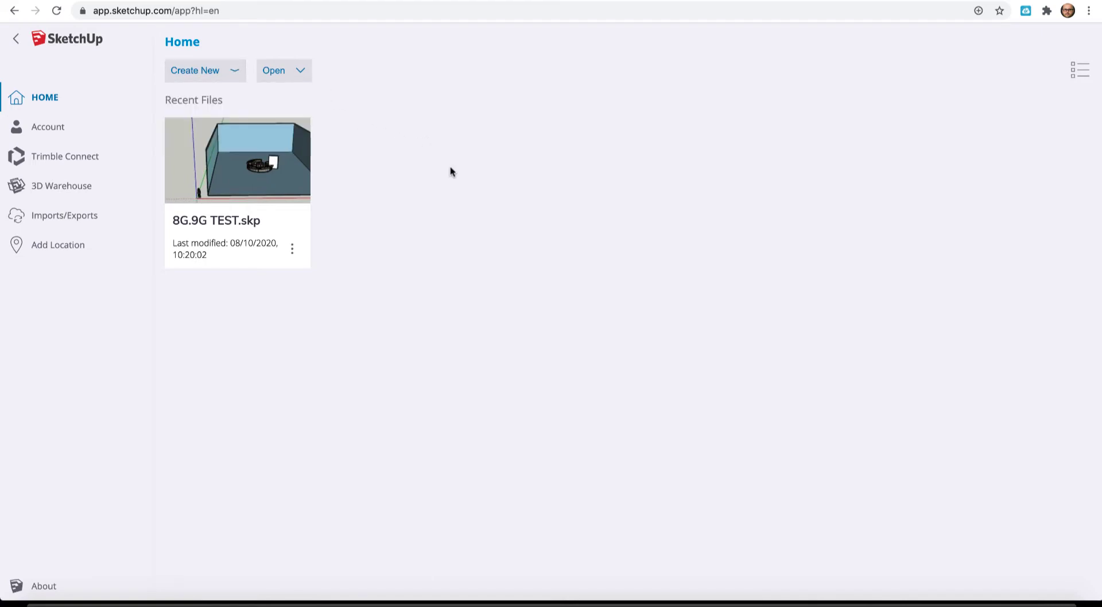
left_click(255, 168)
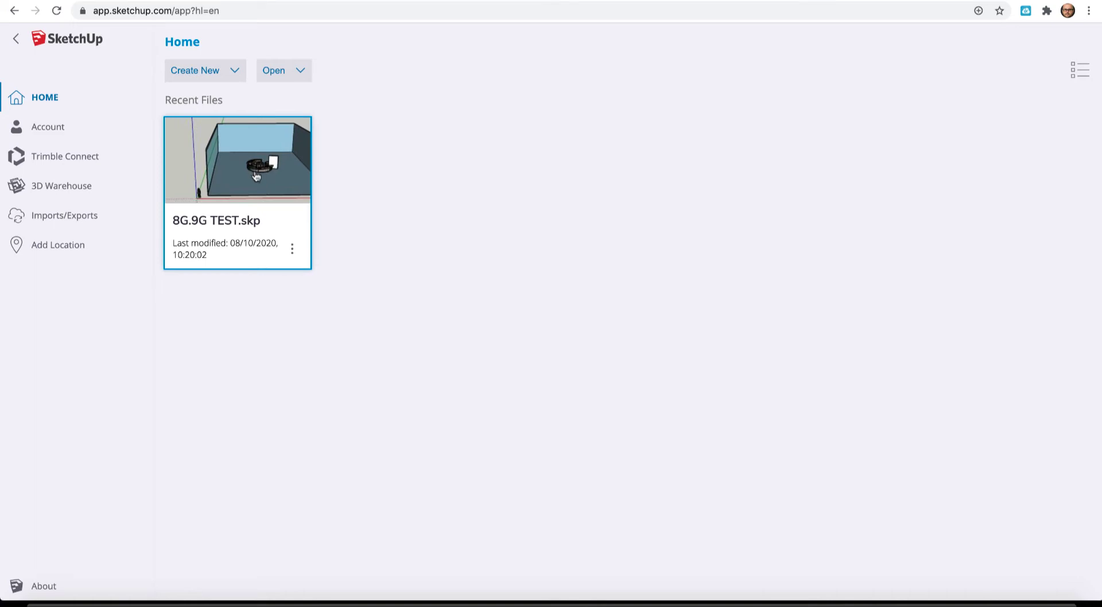
double_click(256, 154)
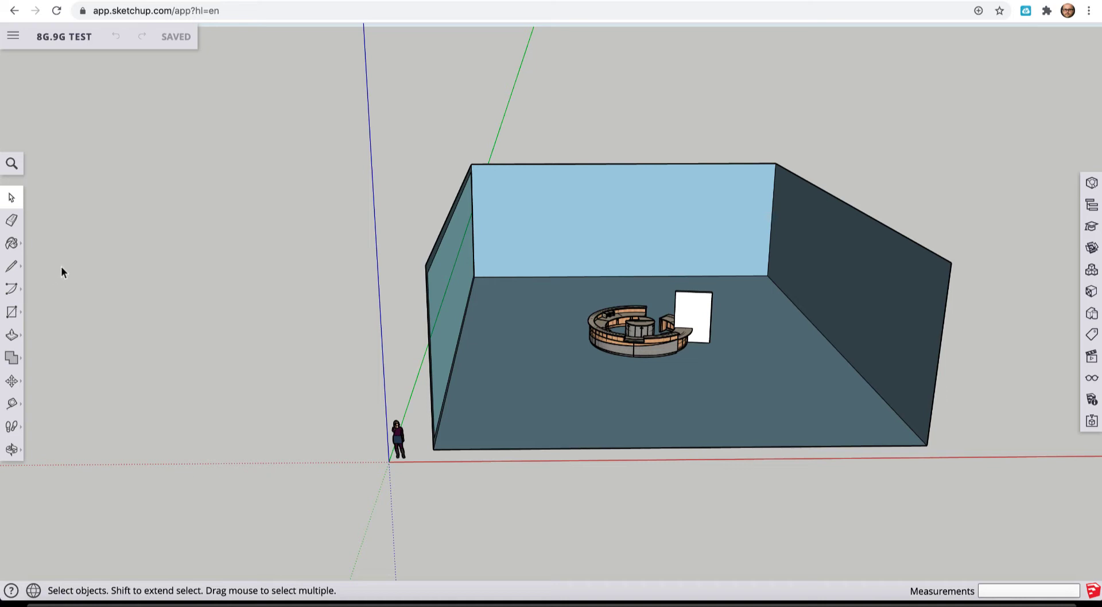
Examine the eraser, paint, line, arc, shape, push/pull and move tools and their variants
left_click(14, 222)
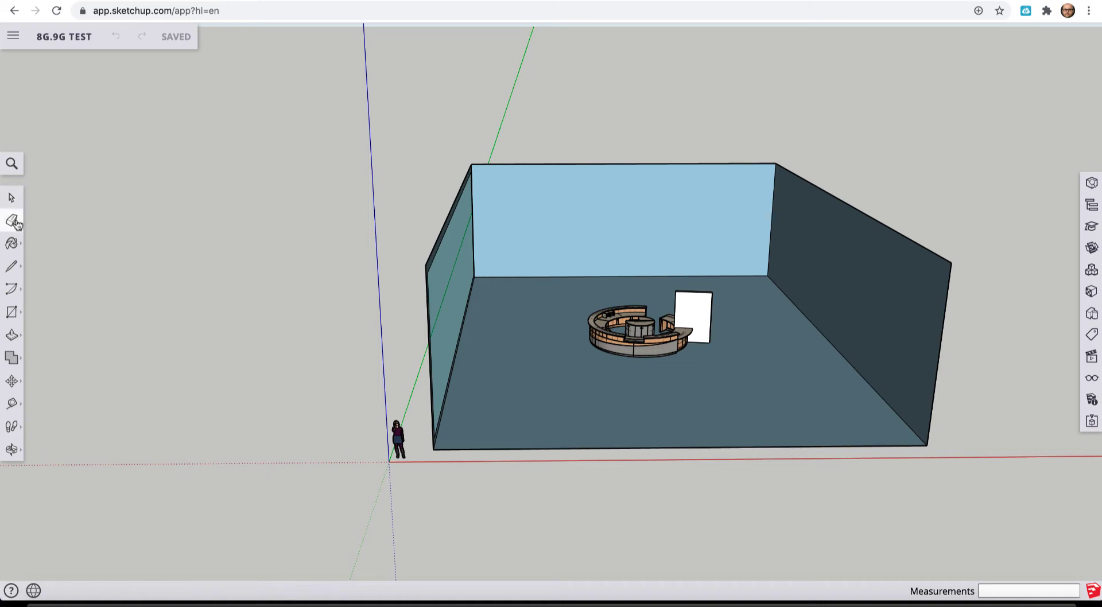
left_click(12, 244)
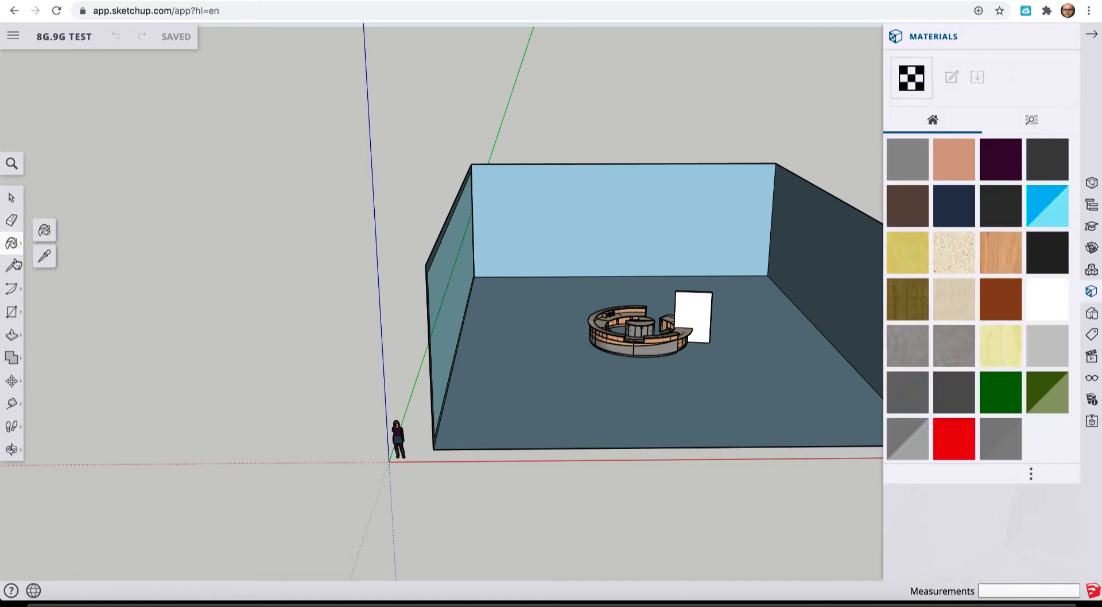
left_click(15, 267)
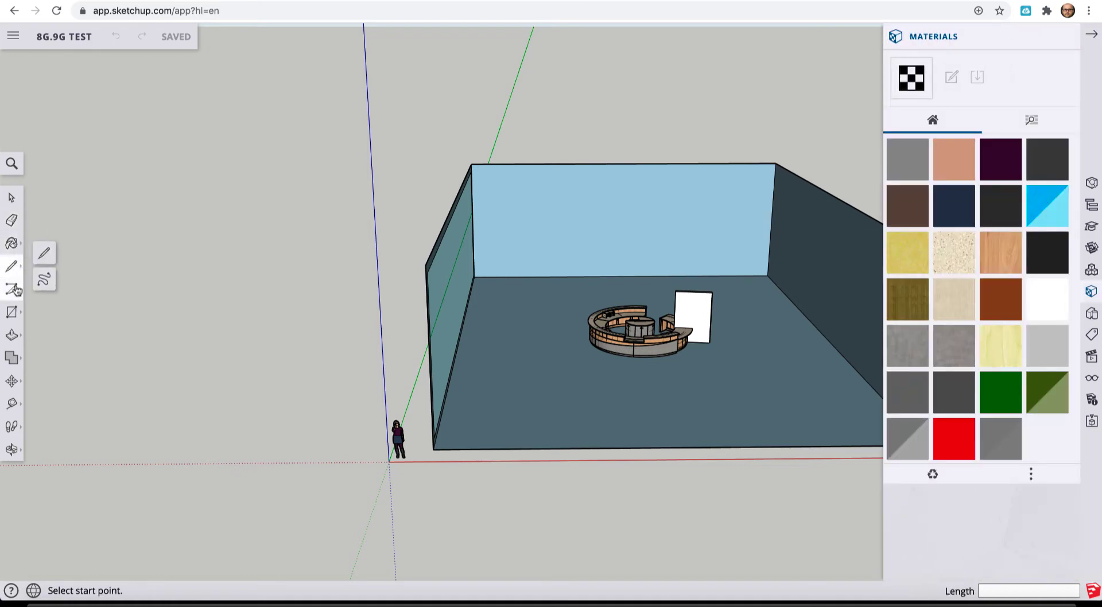
left_click(15, 289)
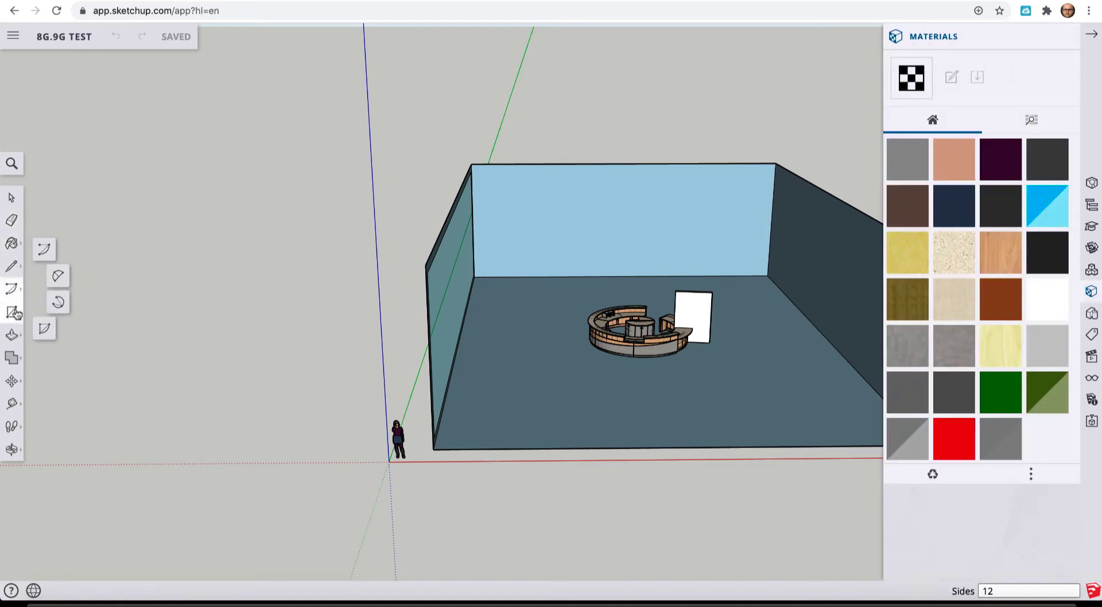
left_click(15, 313)
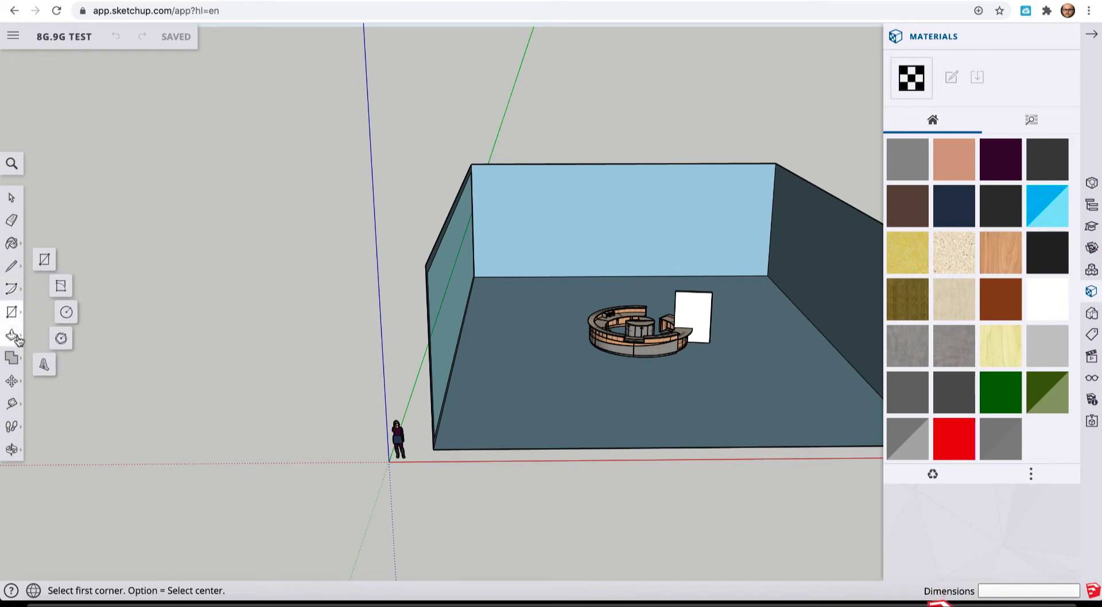
left_click(16, 338)
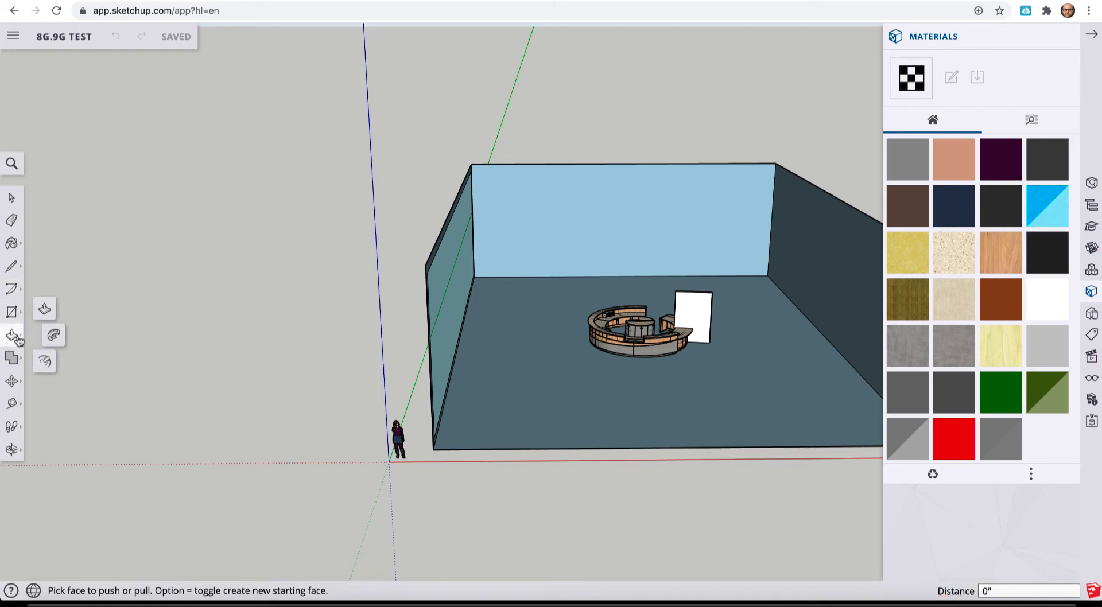
left_click(17, 383)
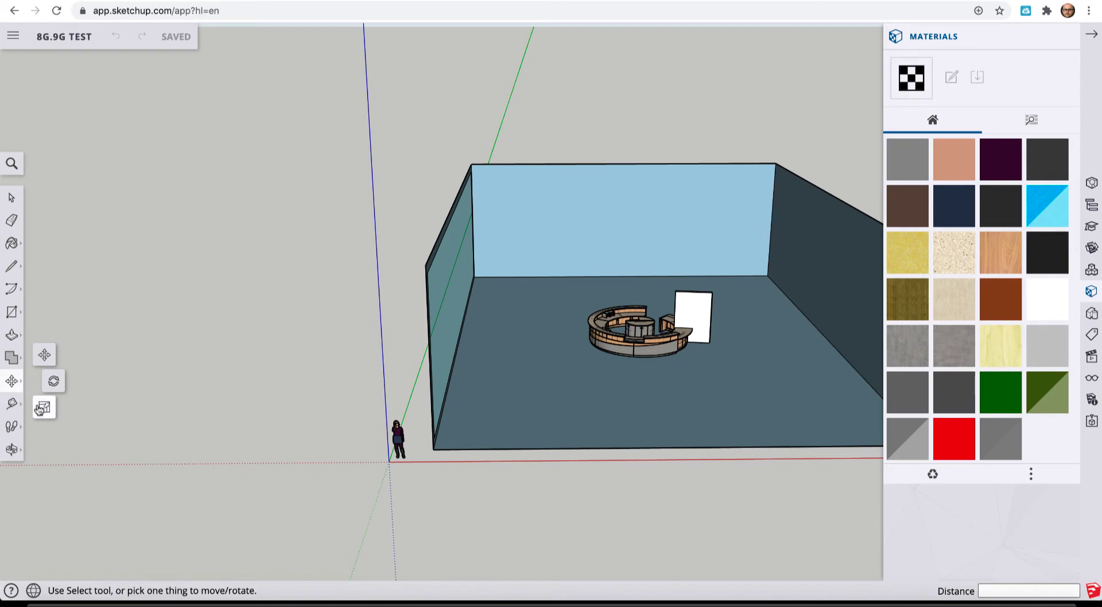
Close the materials list and orbit around the room model to view it from several angles
left_click(14, 450)
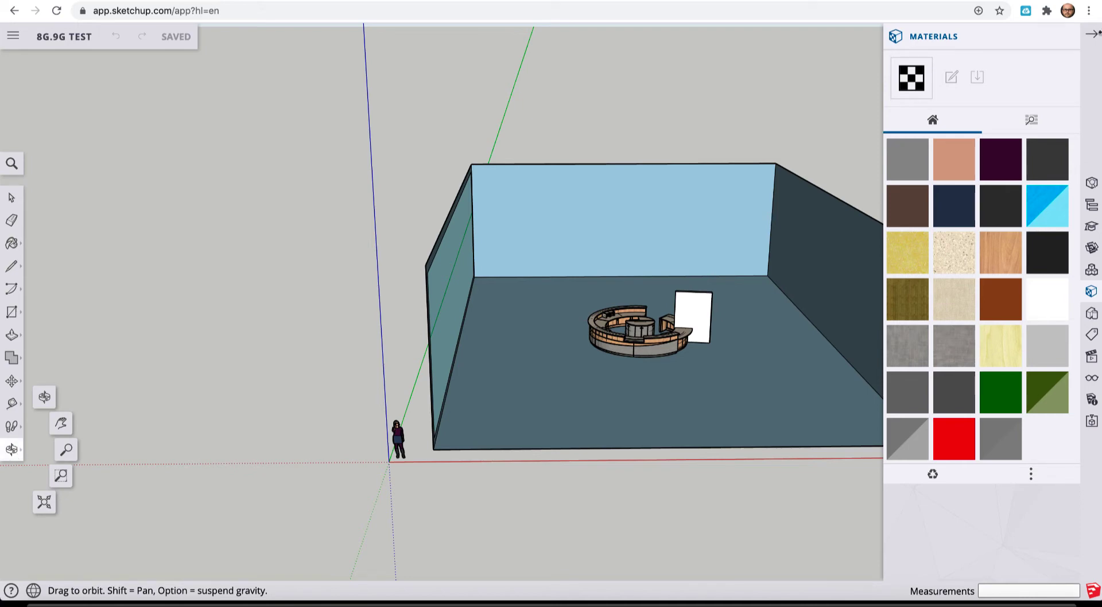
left_click(1091, 34)
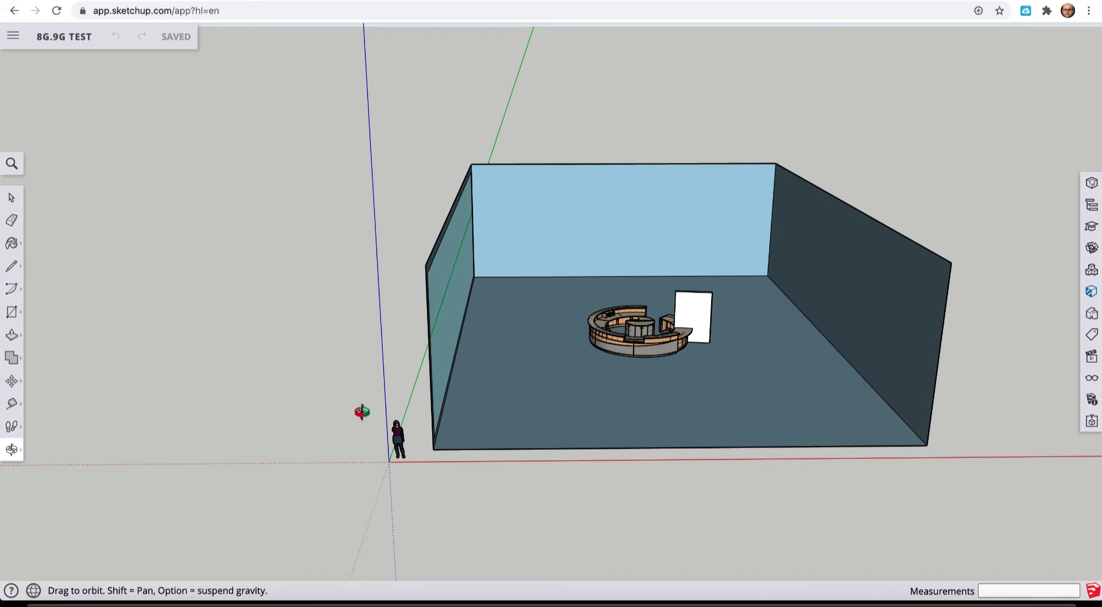
left_click_drag(364, 405, 325, 385)
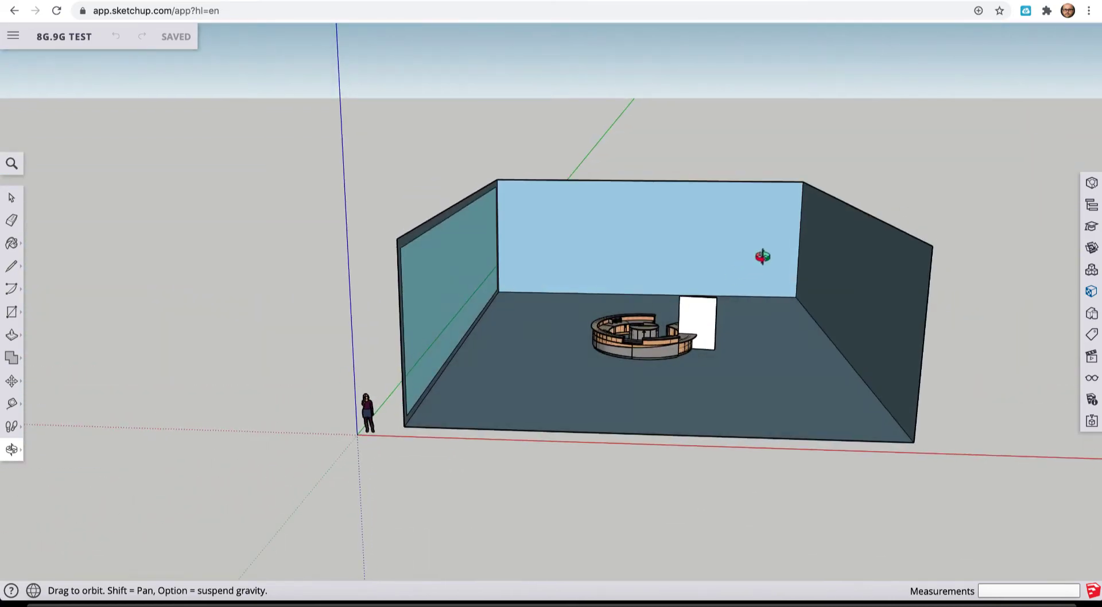
left_click_drag(759, 253, 812, 308)
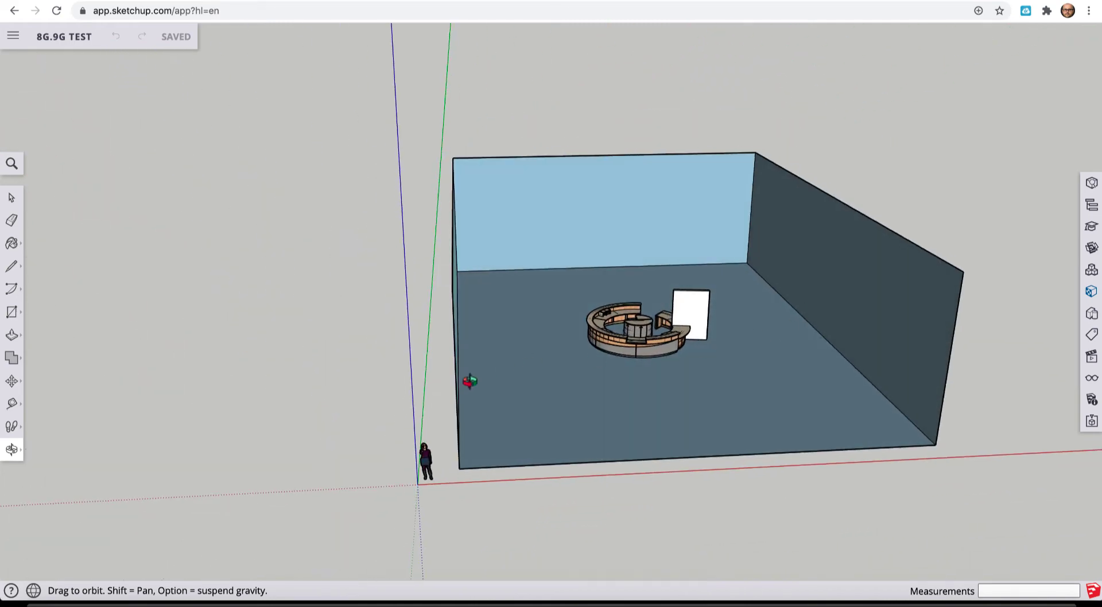
left_click_drag(467, 381, 418, 473)
left_click_drag(726, 487, 669, 528)
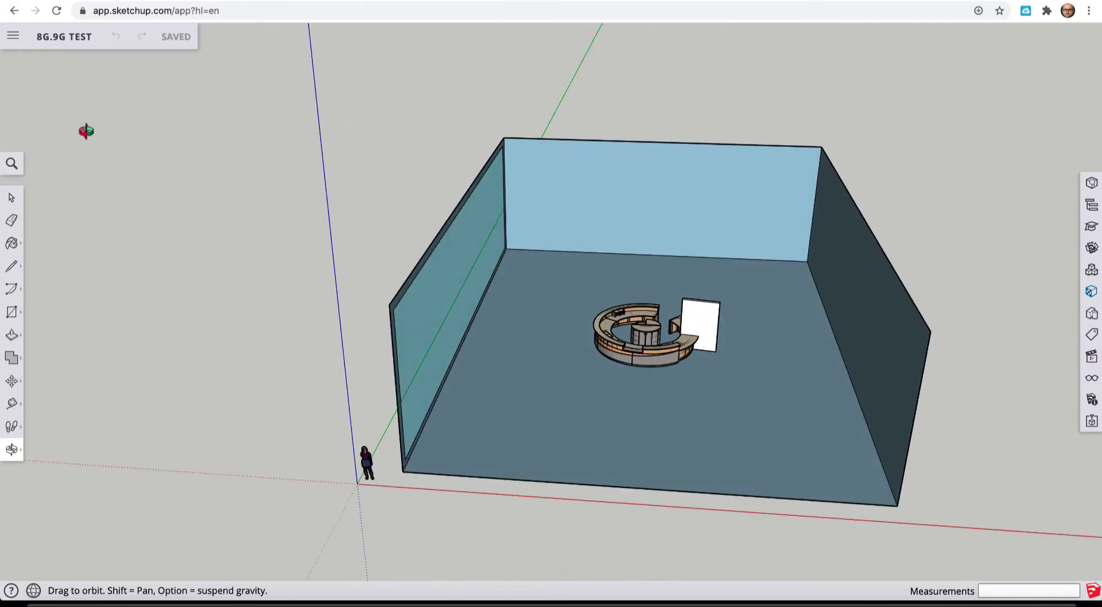
Return to the home screen and create a new model from Simple Template - Feet and Inches
left_click(14, 37)
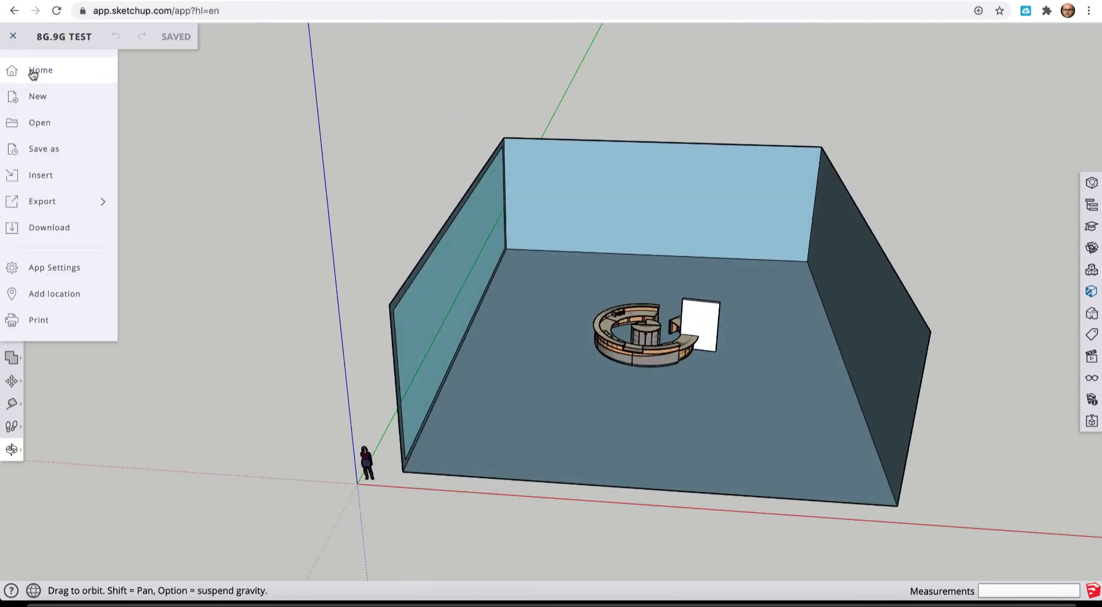
left_click(33, 70)
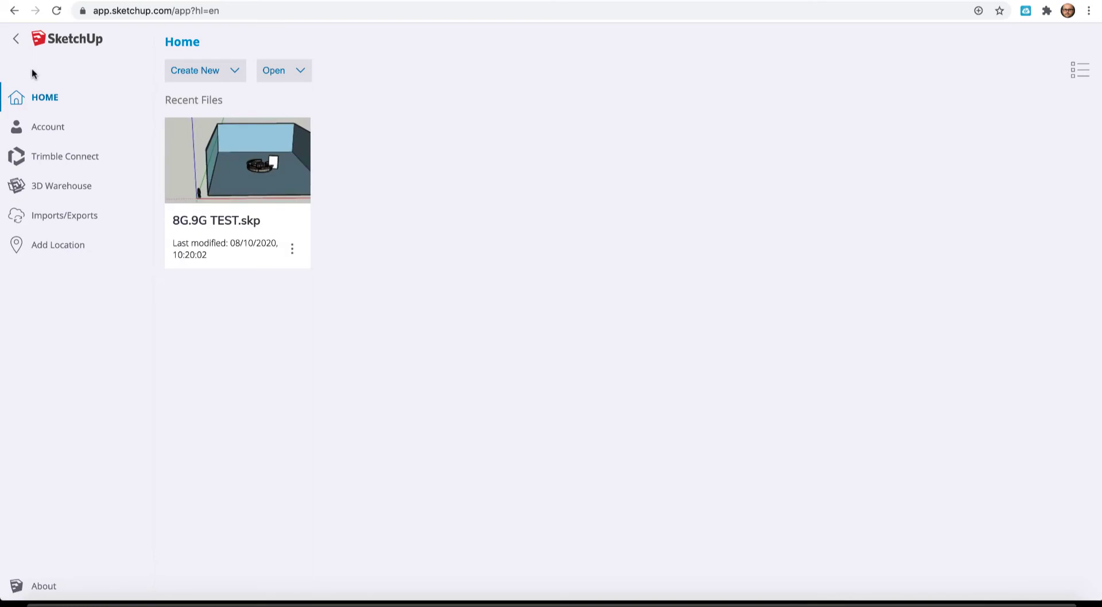
left_click(235, 74)
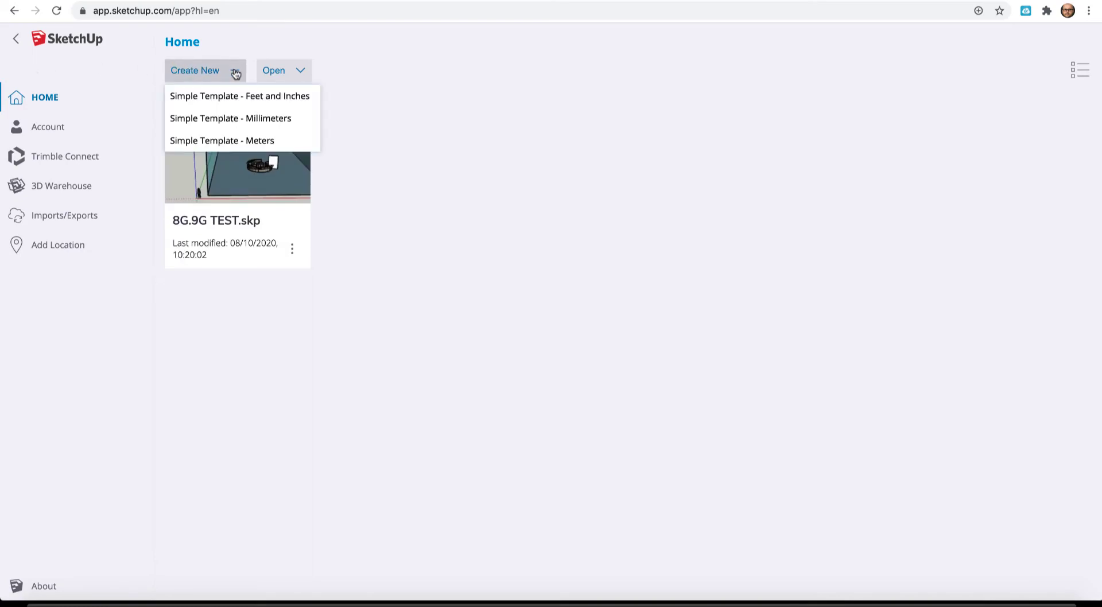
left_click(271, 105)
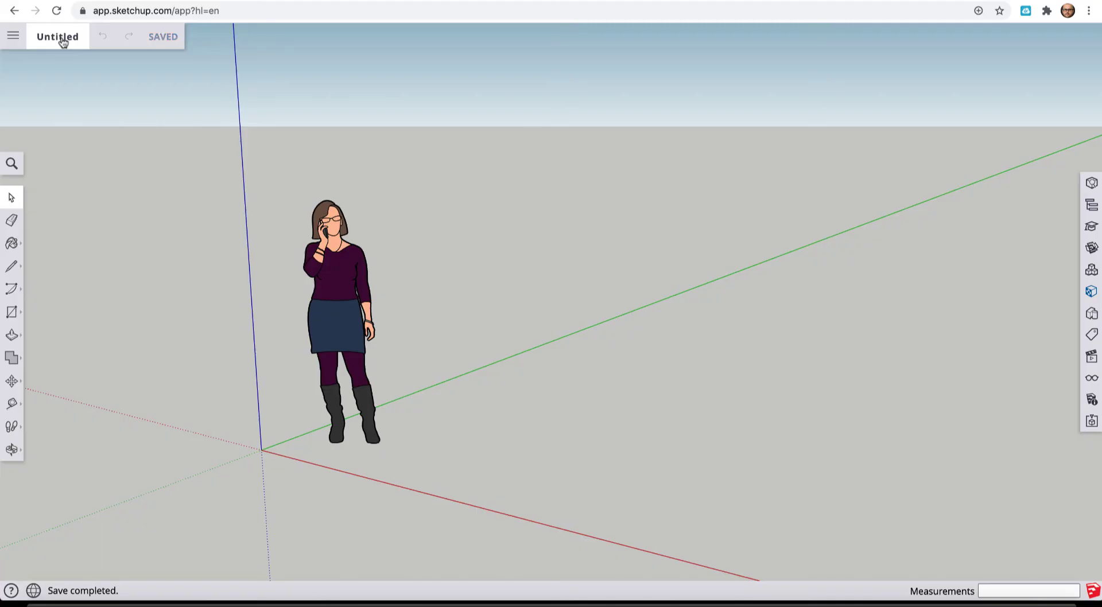
Save the untitled model in the SketchUp project under the name test 2
left_click(62, 38)
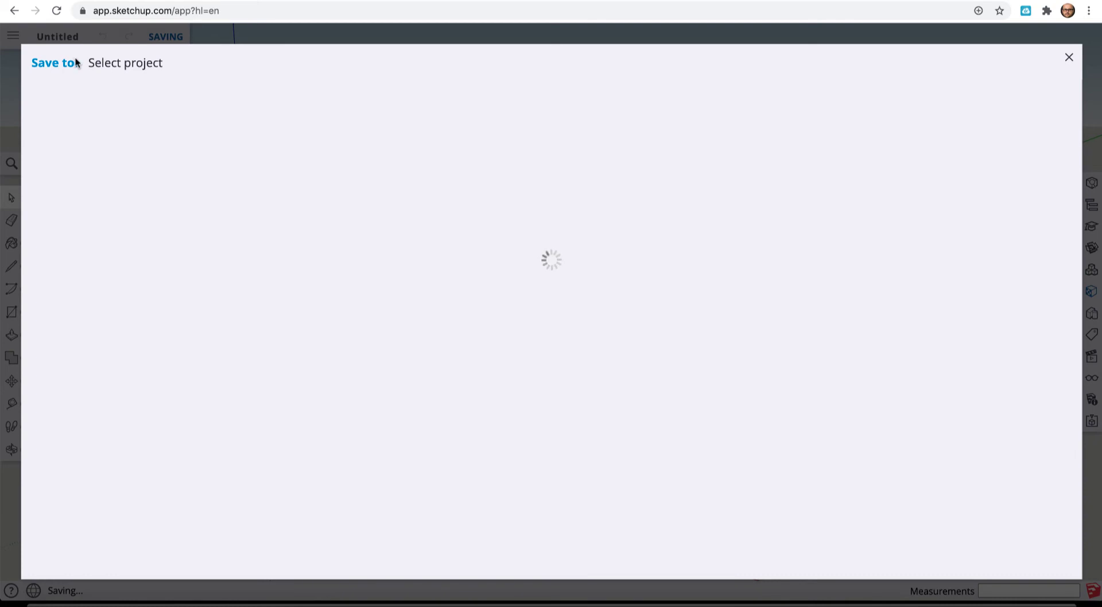
left_click(1067, 59)
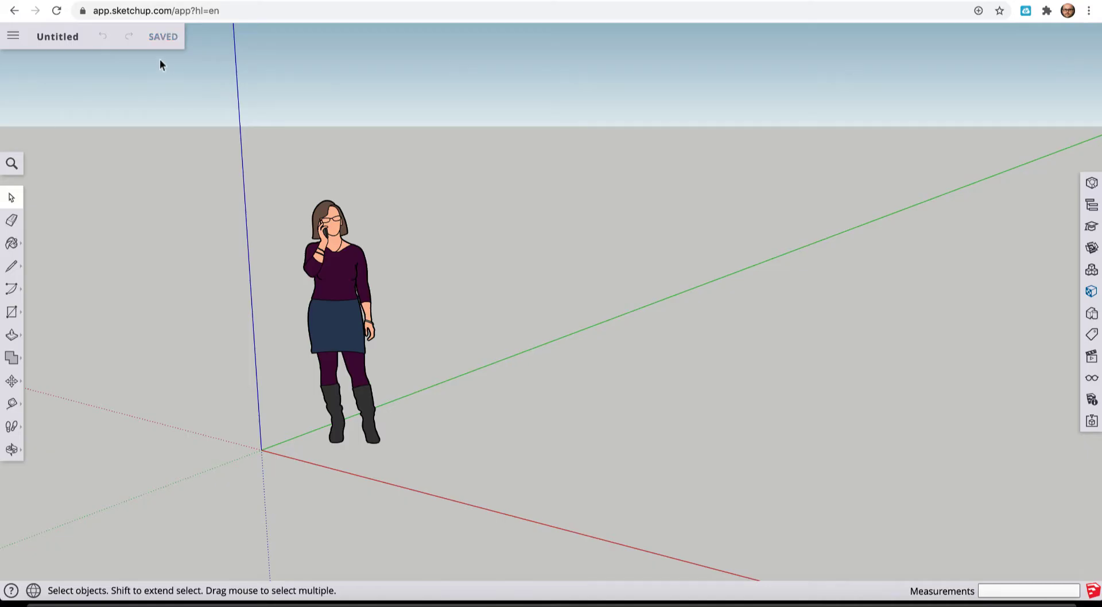
left_click(65, 36)
left_click(65, 34)
left_click(64, 33)
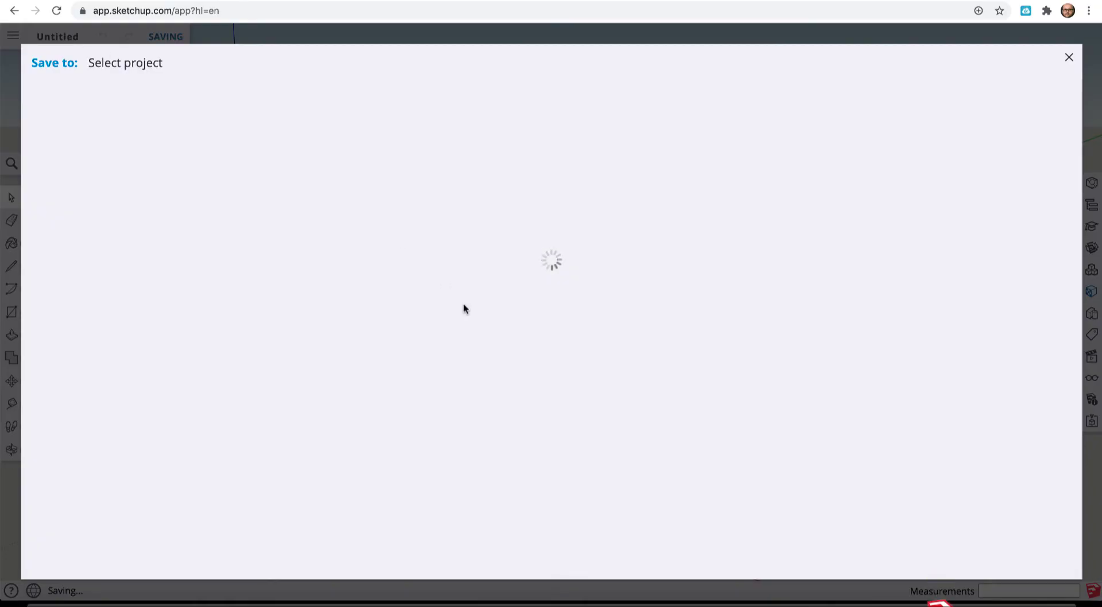
left_click(128, 187)
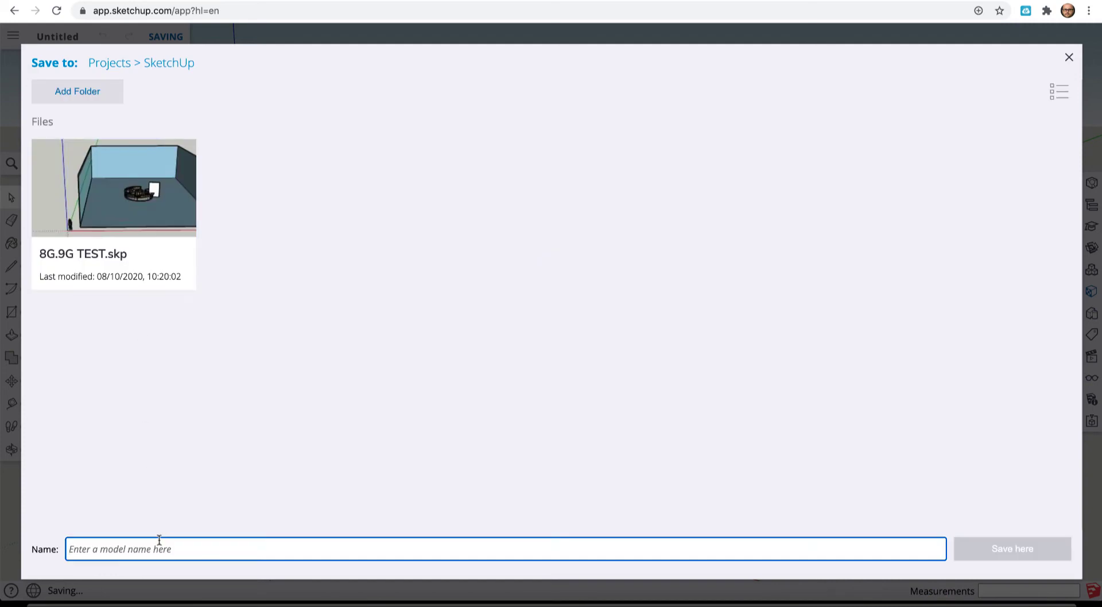
type("test 2")
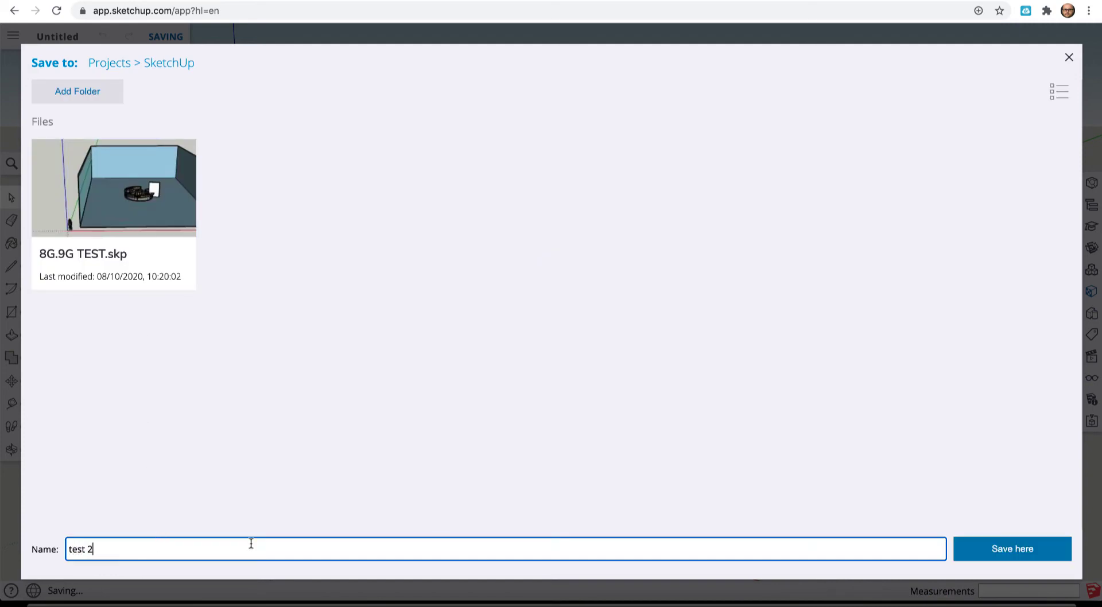
left_click(1001, 561)
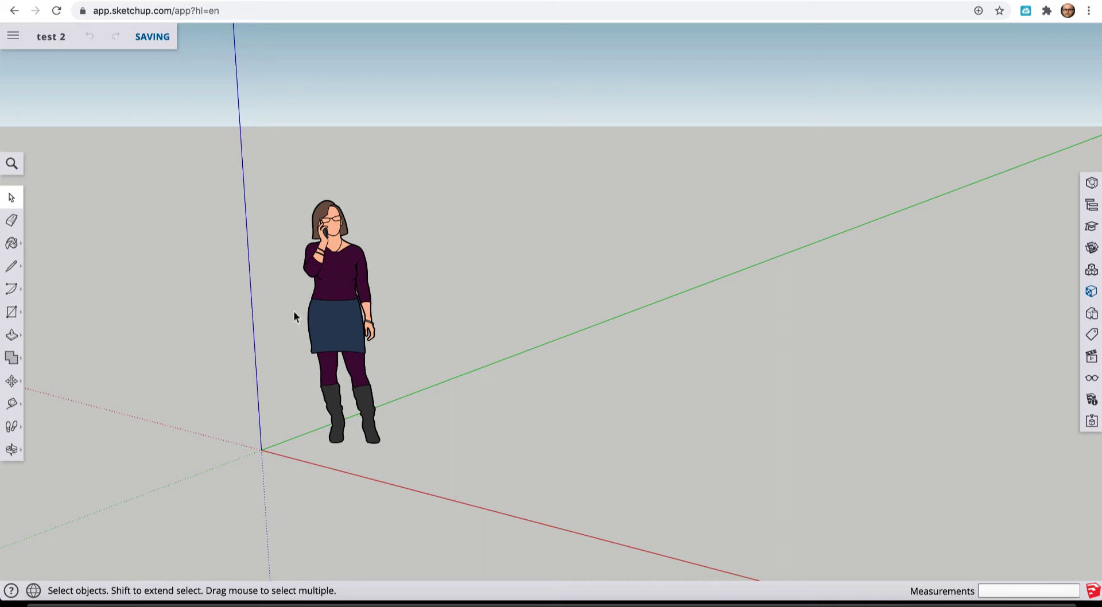
Orbit the view around the standing figure and zoom out to show more empty ground around the origin
left_click(12, 450)
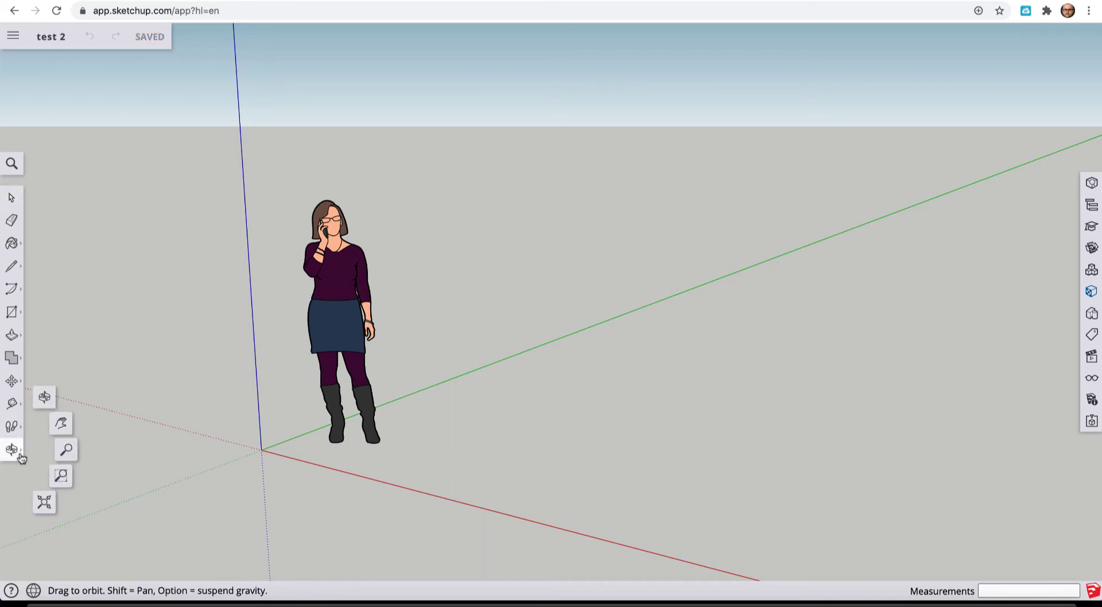
left_click_drag(123, 443, 382, 473)
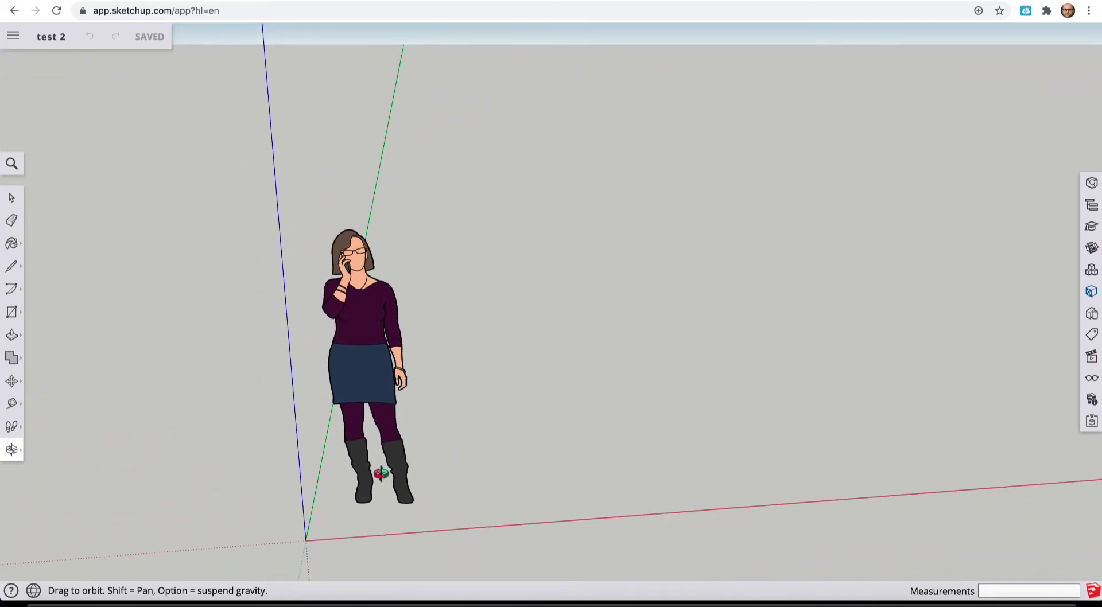
left_click(13, 451)
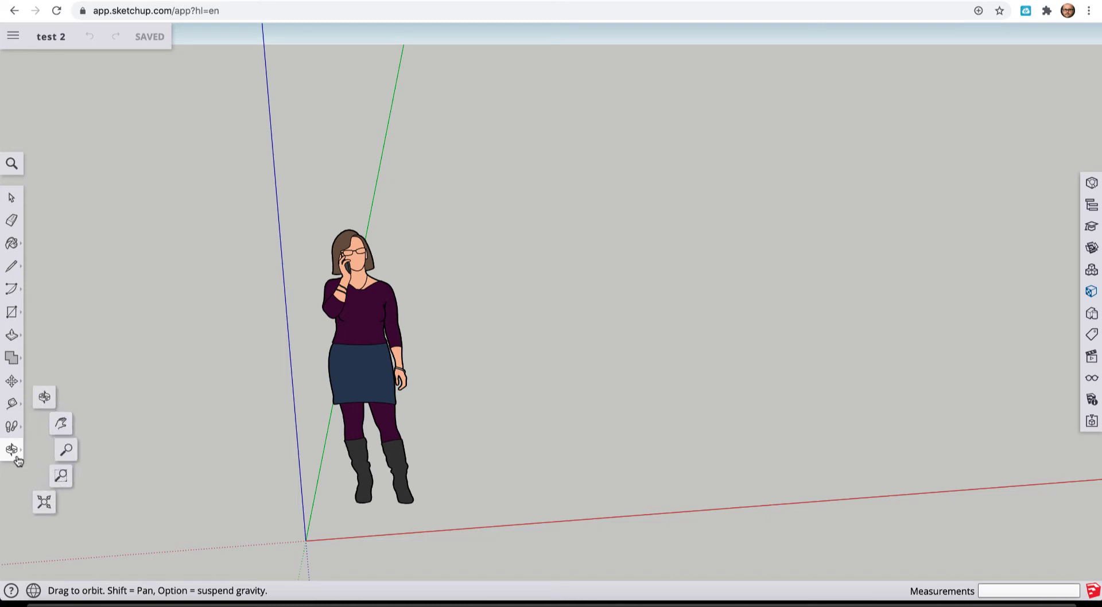
left_click(68, 451)
left_click_drag(613, 286, 552, 545)
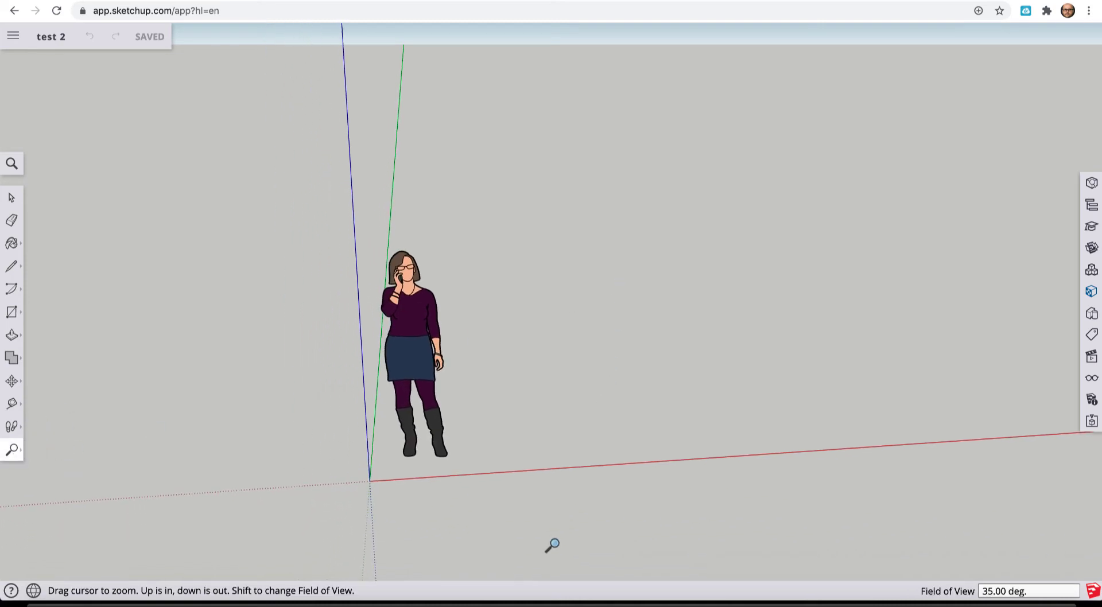
left_click_drag(723, 152, 583, 458)
left_click_drag(759, 178, 593, 507)
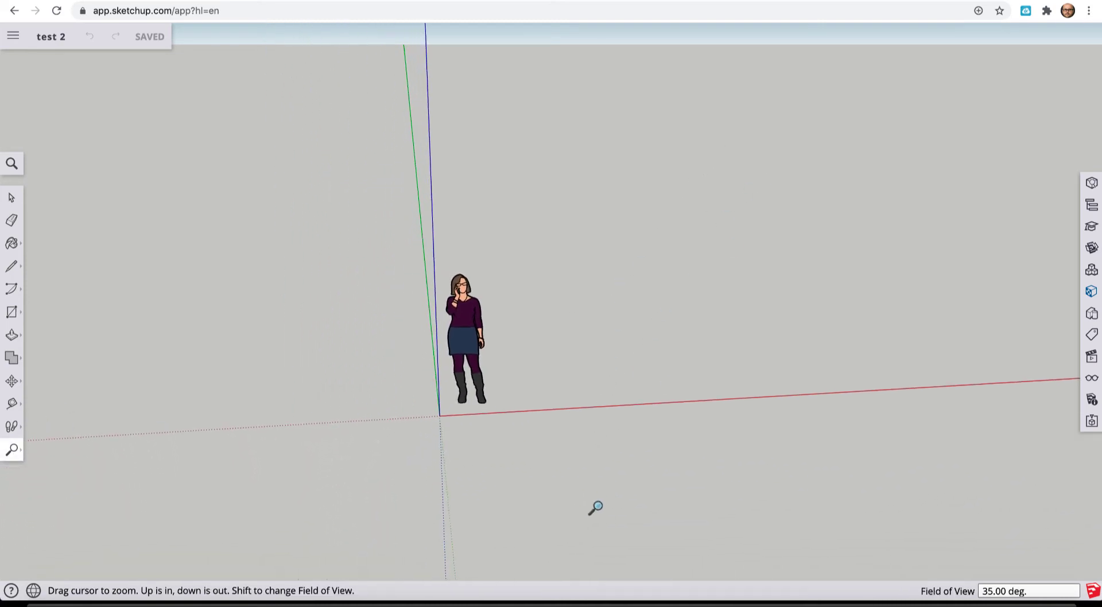
left_click_drag(803, 86, 597, 492)
left_click_drag(825, 129, 598, 520)
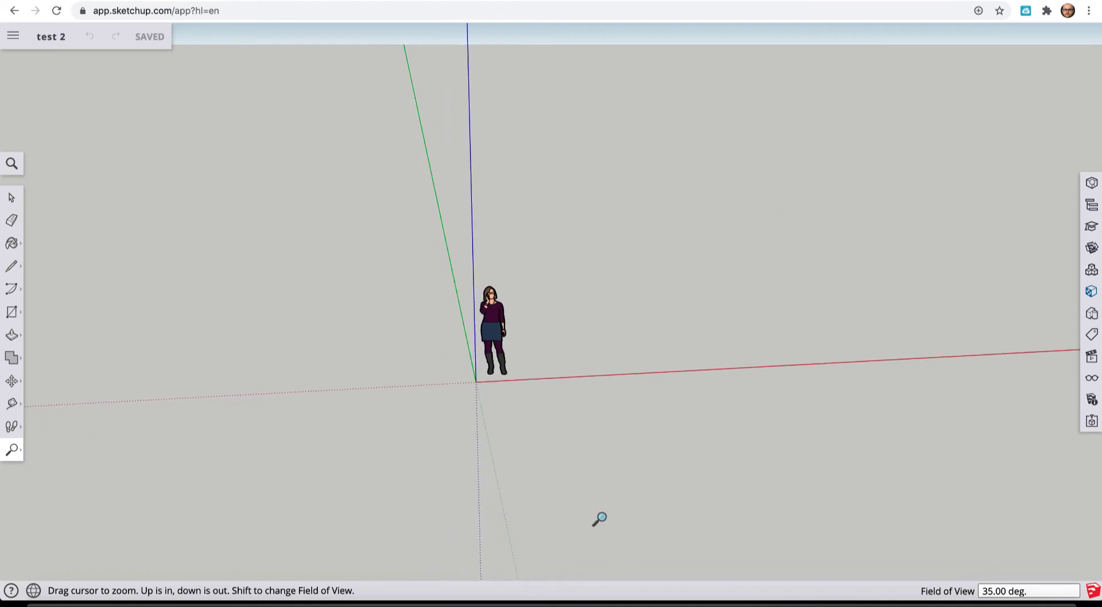
Zoom, orbit and pan the view to place the standing figure off to one side with open ground along the red axis
left_click_drag(816, 203, 660, 509)
left_click_drag(792, 146, 661, 453)
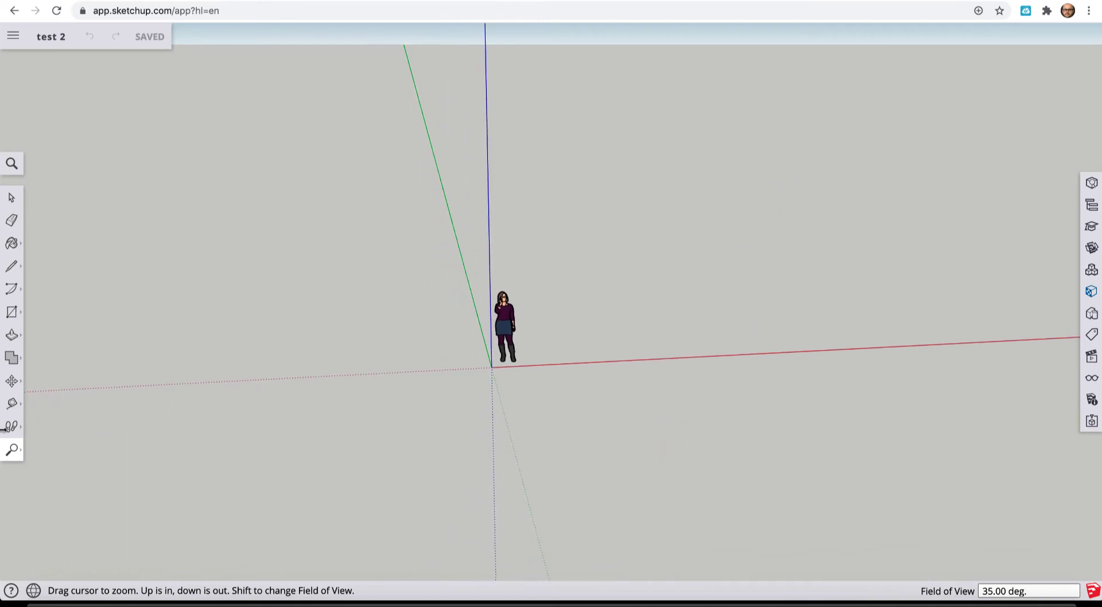
left_click(11, 449)
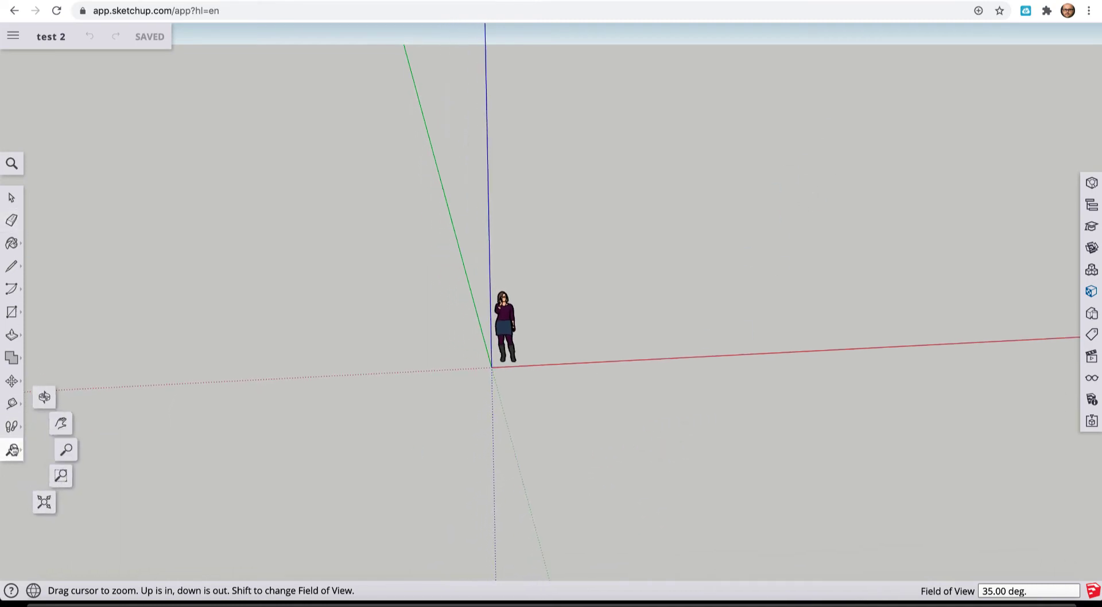
left_click(44, 397)
left_click_drag(305, 413, 421, 437)
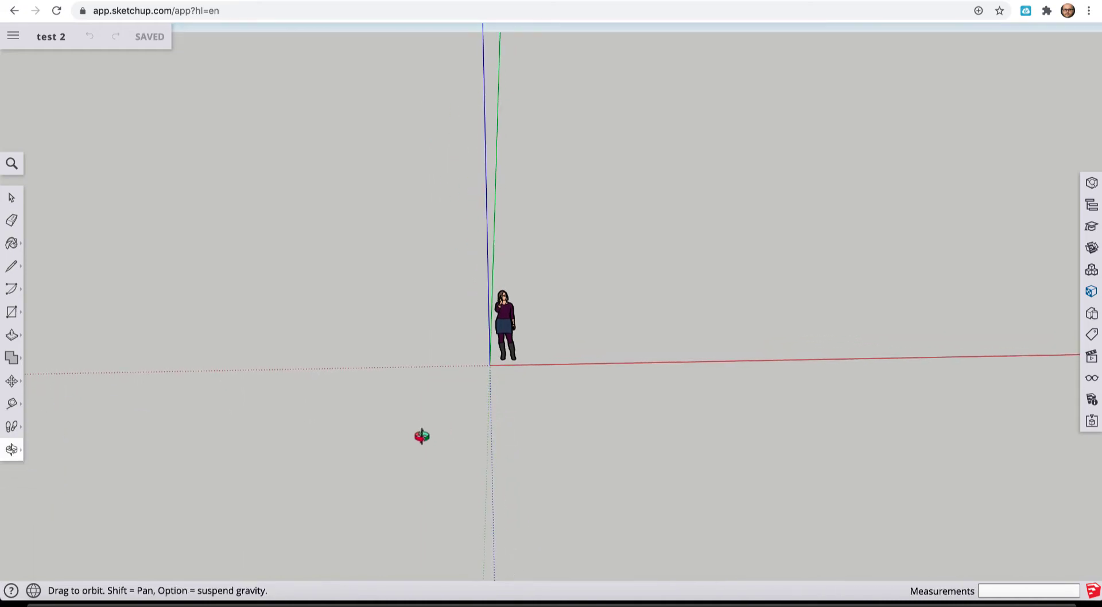
left_click(23, 451)
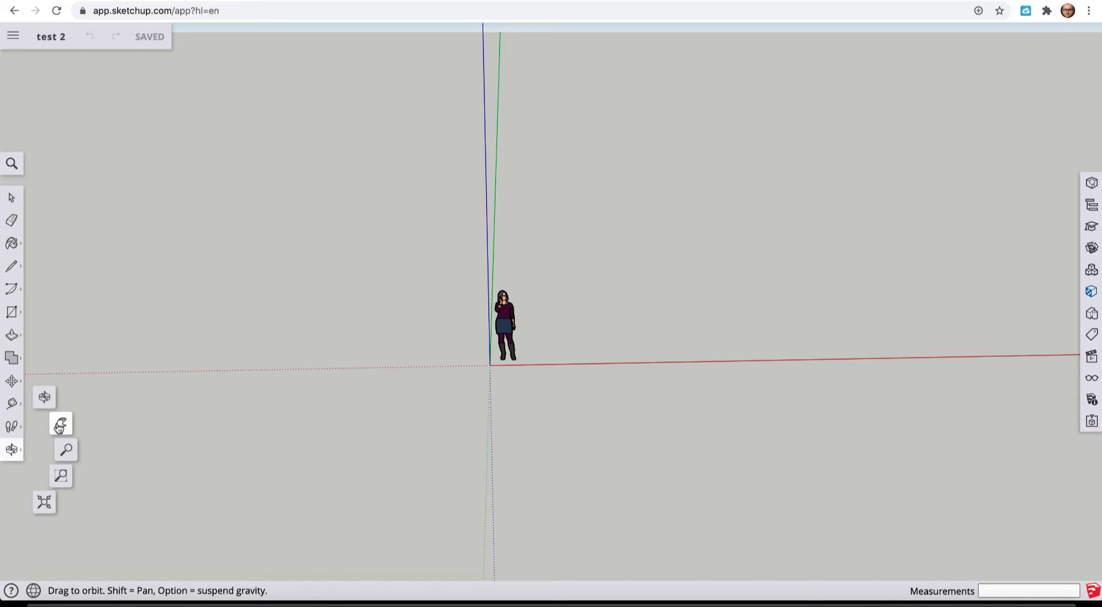
left_click(61, 423)
left_click_drag(522, 281, 343, 418)
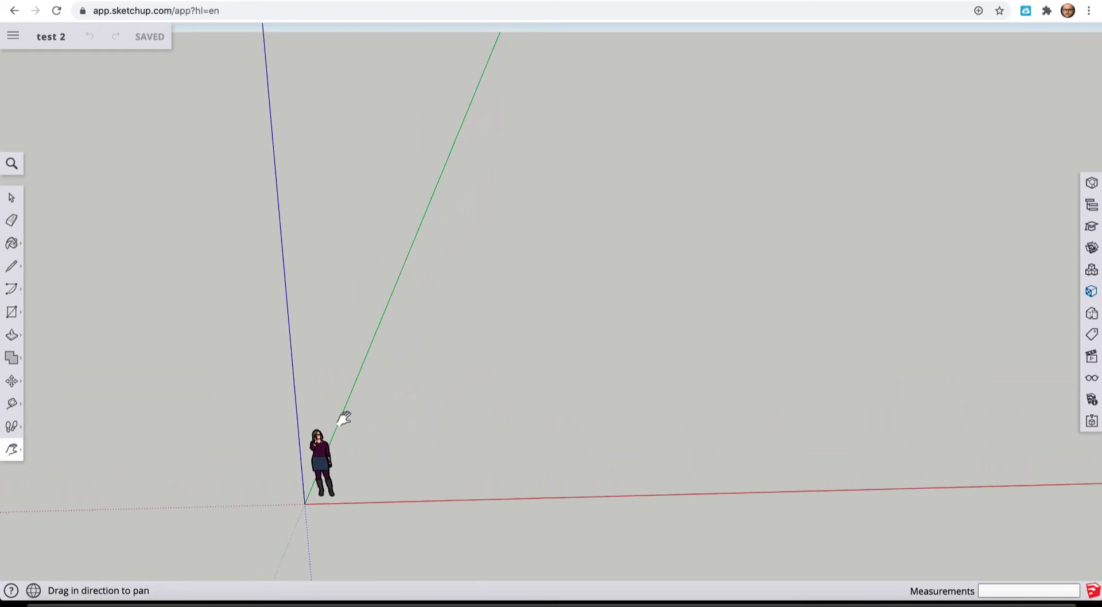
left_click(20, 450)
left_click(68, 450)
left_click_drag(453, 431, 448, 474)
left_click_drag(632, 234, 529, 477)
left_click_drag(706, 178, 581, 513)
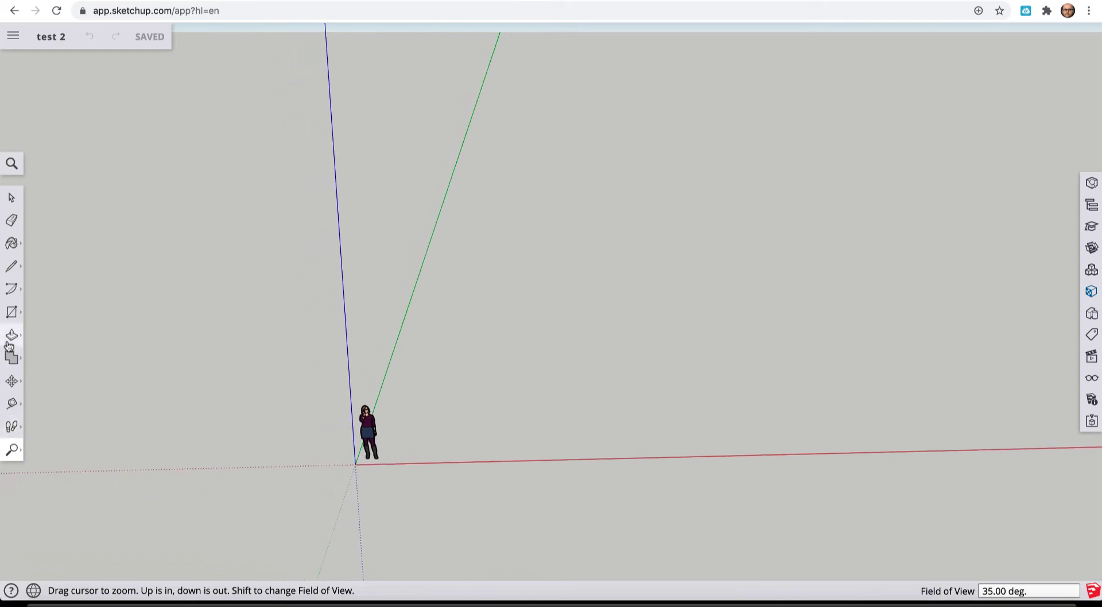
Draw a rectangle of about 62' 9 1/2" by 79' 8 1/2" on the ground beside the standing figure
left_click(12, 312)
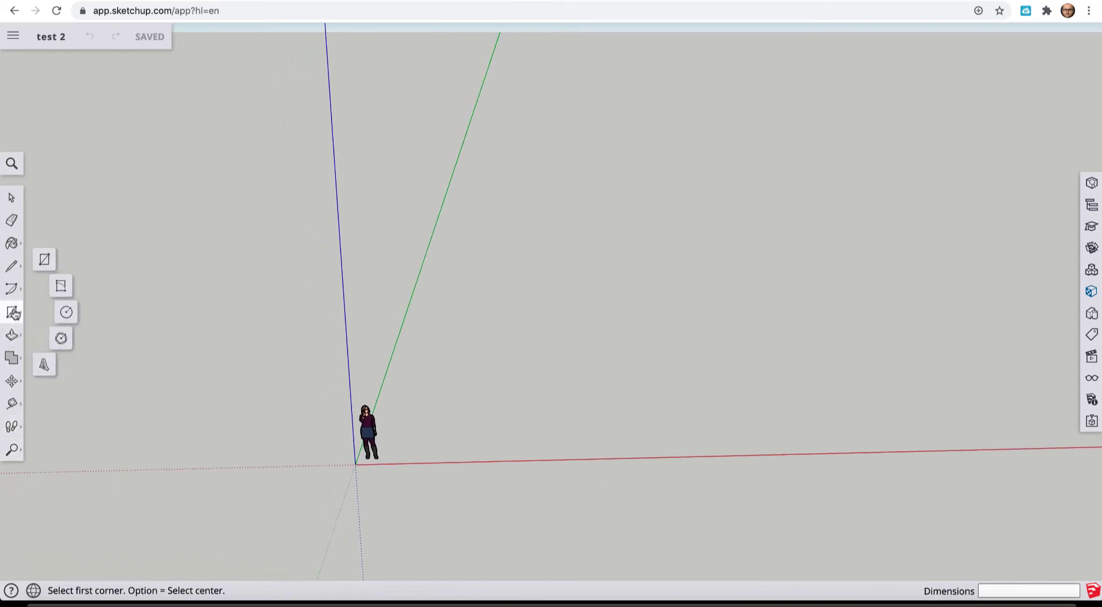
left_click(45, 260)
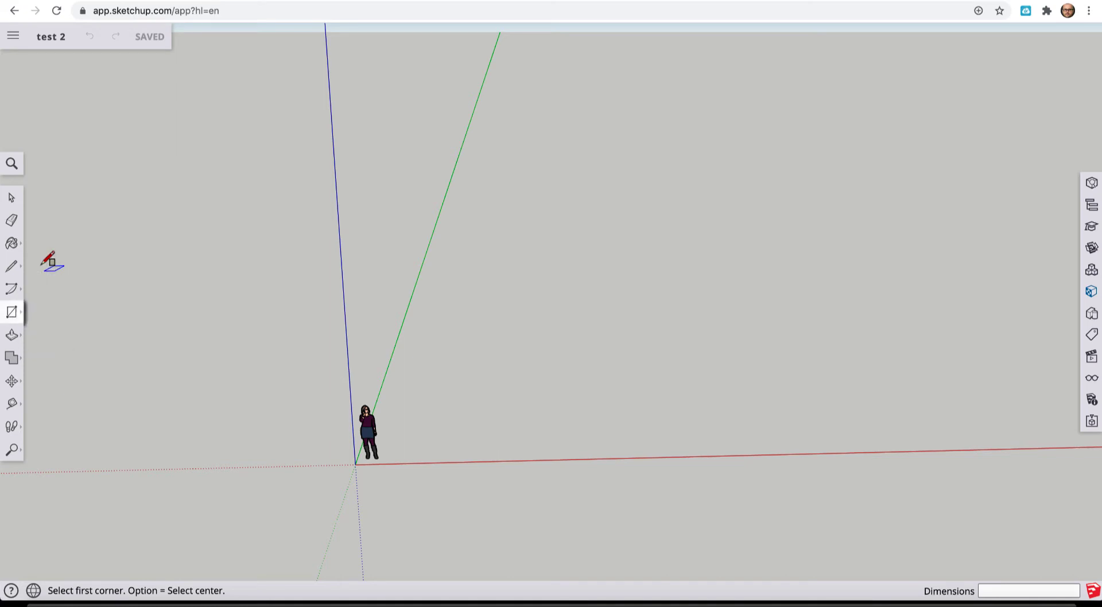
left_click(413, 447)
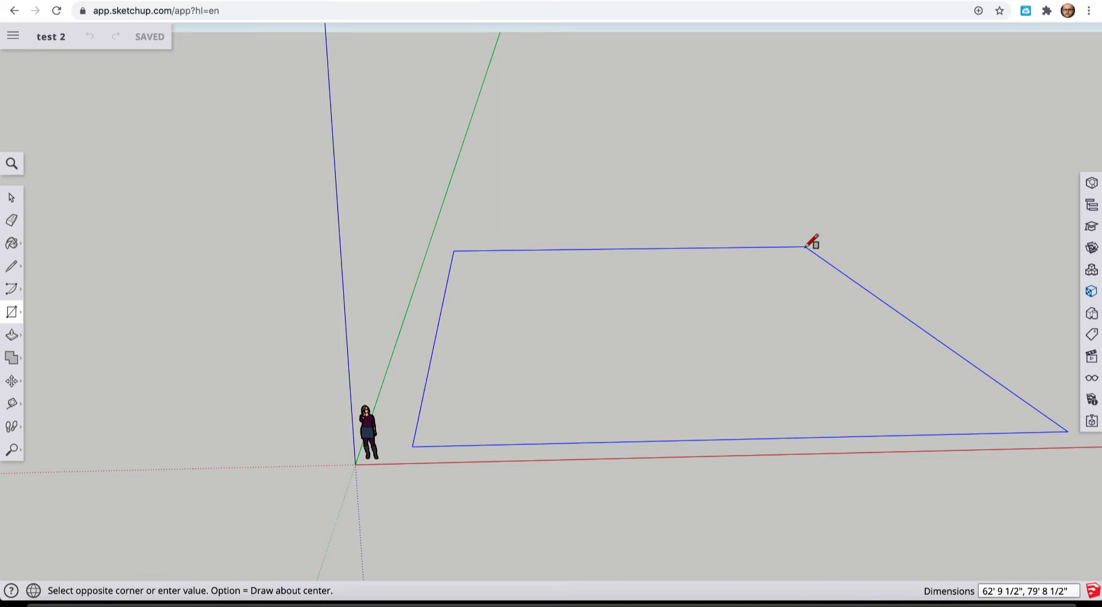
left_click(806, 246)
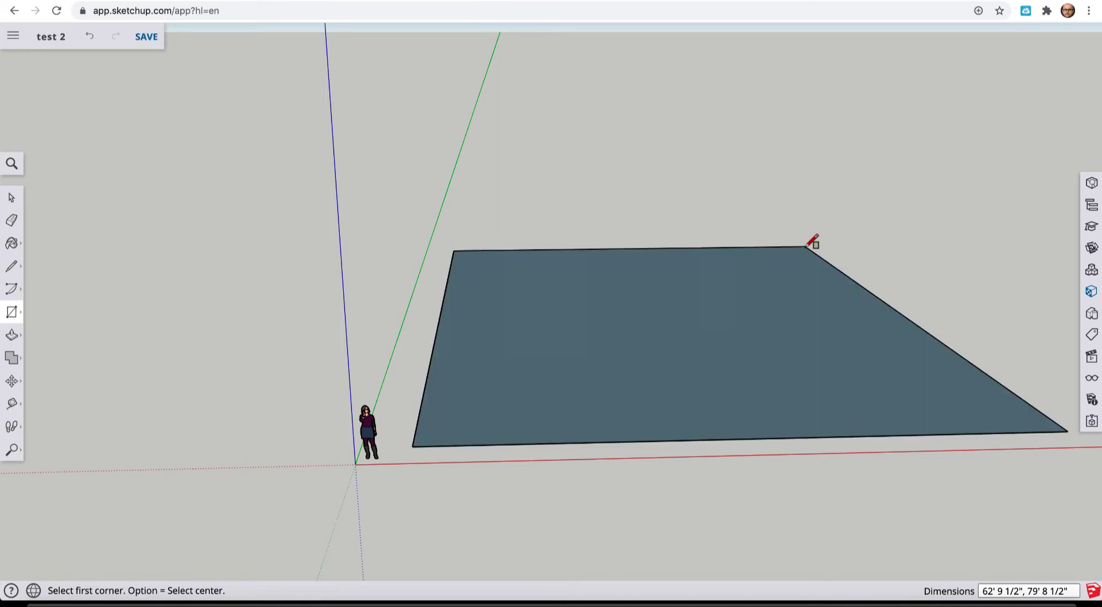
Push/Pull the ground rectangle upward by about 22' 11 1/4" to form a solid box
left_click(12, 451)
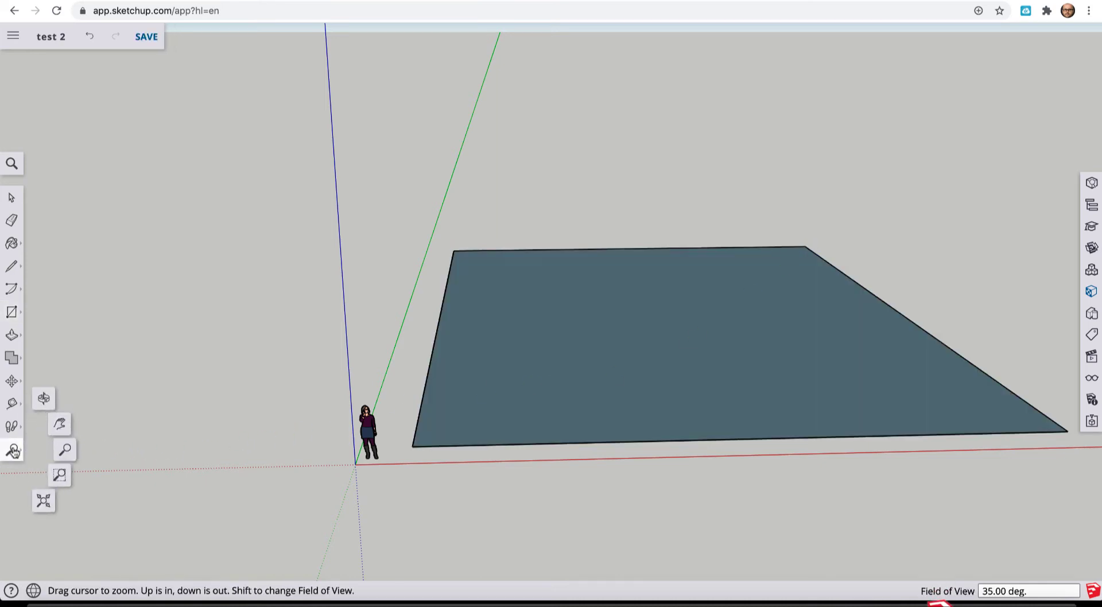
left_click(43, 398)
left_click_drag(441, 470, 460, 443)
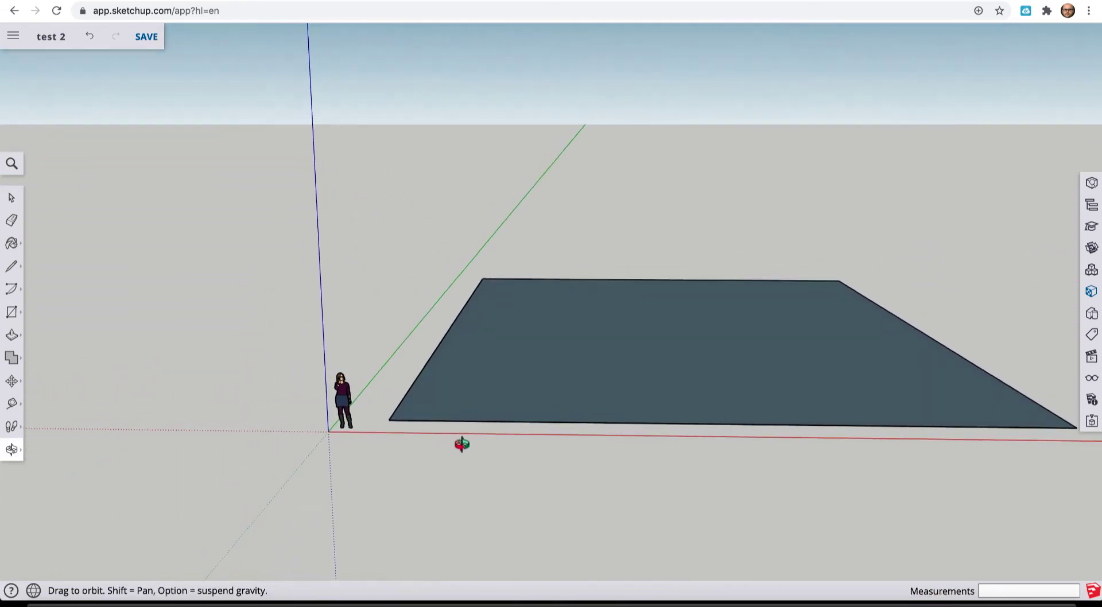
left_click(12, 450)
left_click(60, 423)
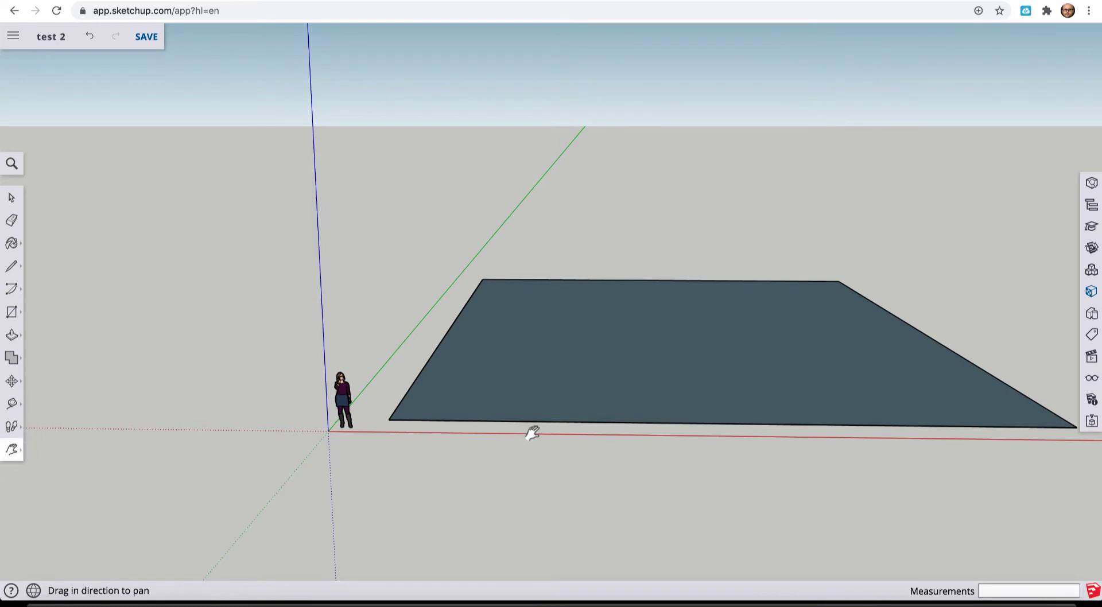
left_click_drag(531, 432, 401, 487)
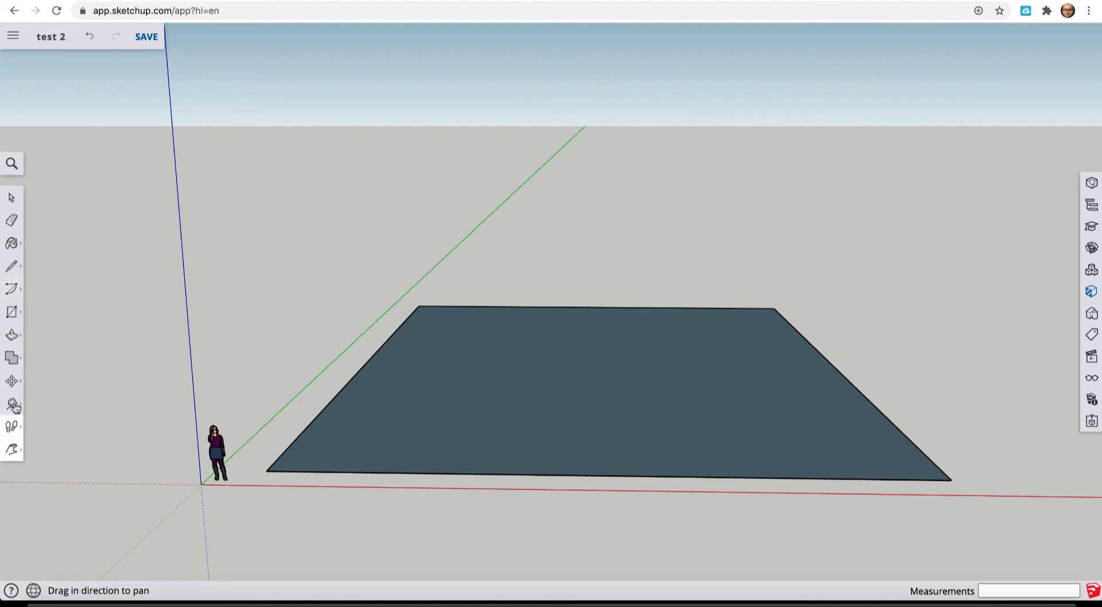
left_click(12, 337)
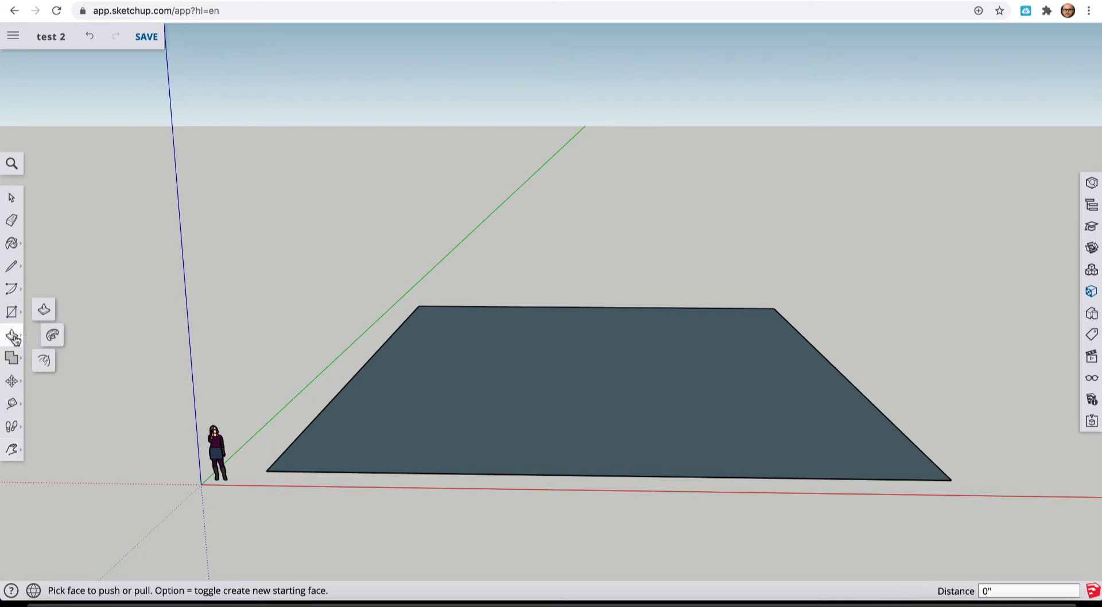
left_click(45, 311)
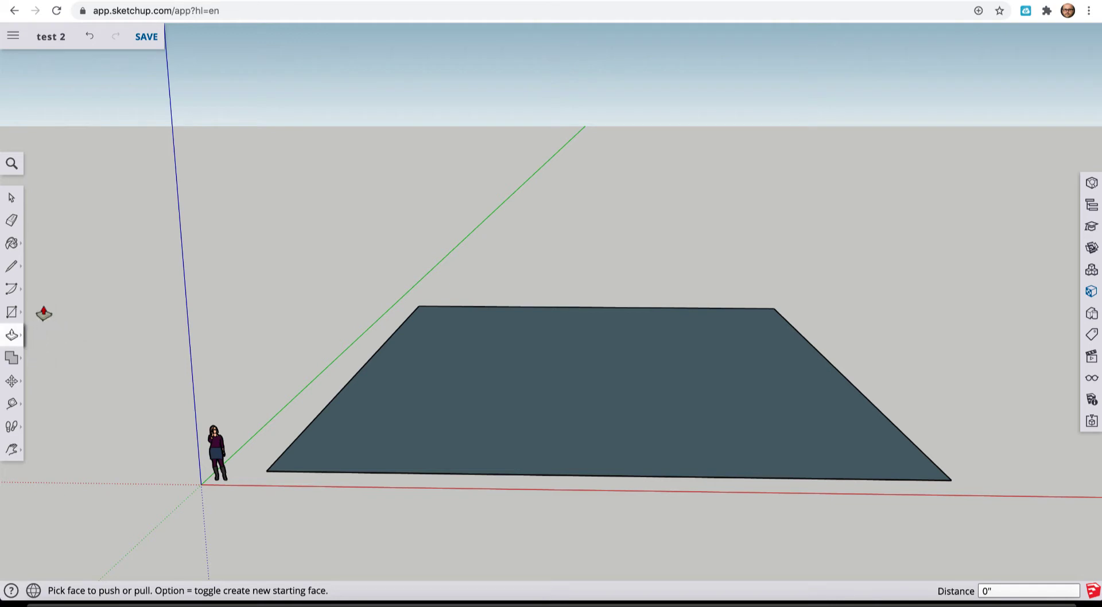
left_click(535, 458)
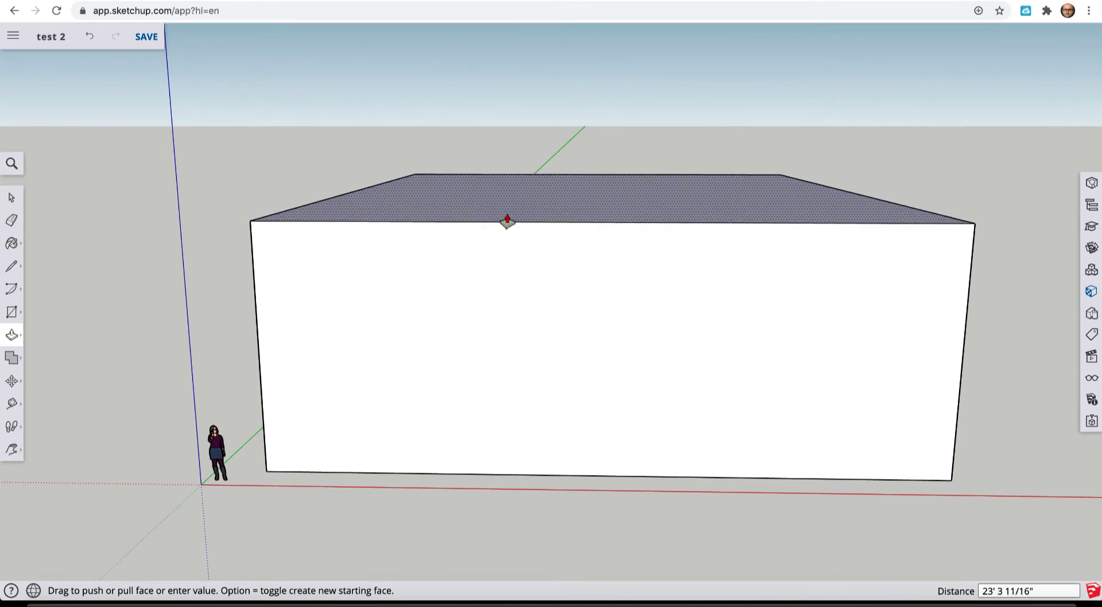
left_click(509, 223)
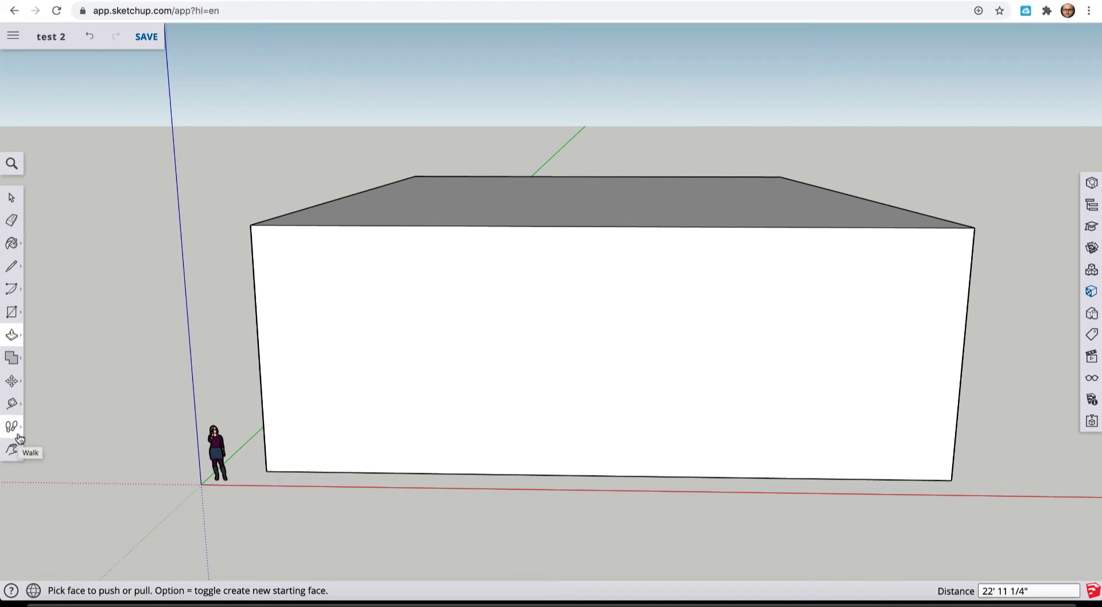
Delete the top face of the box to open it from above
left_click(13, 450)
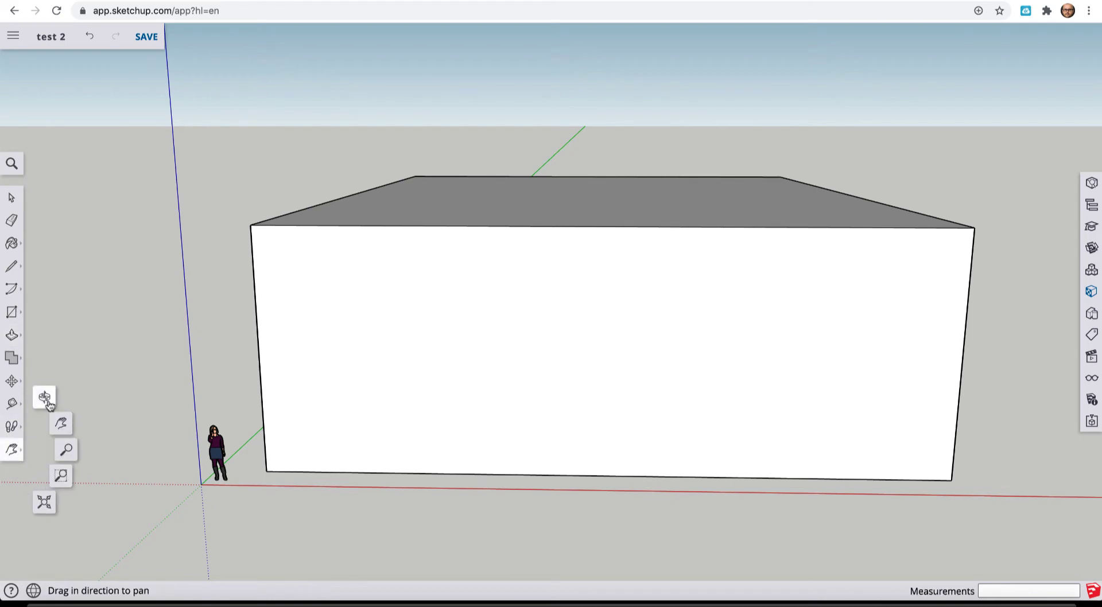
left_click(45, 397)
left_click_drag(180, 364, 201, 402)
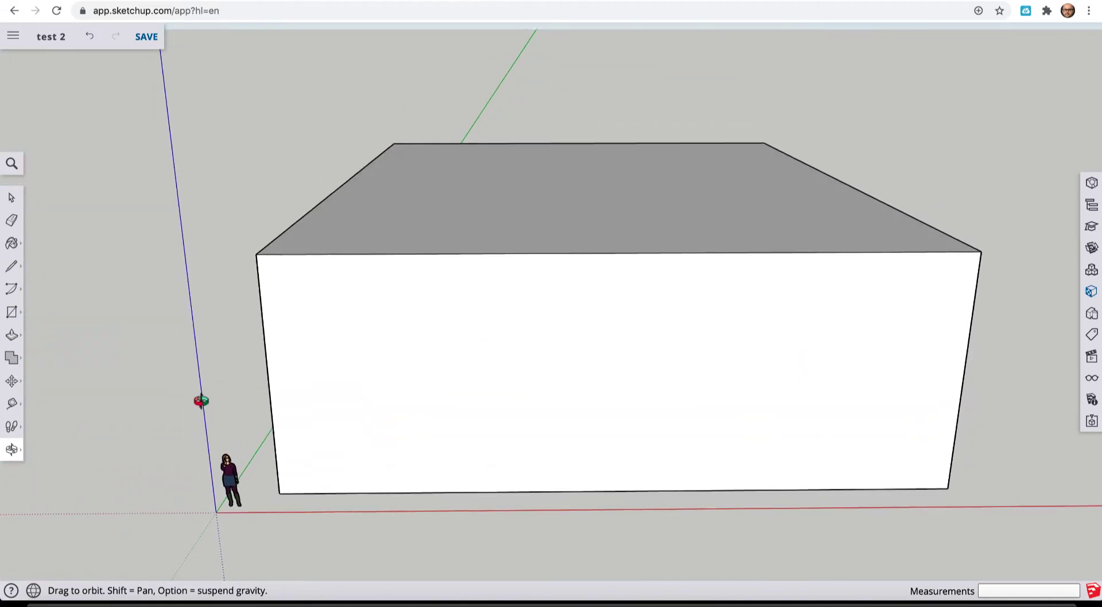
left_click(18, 455)
left_click(60, 450)
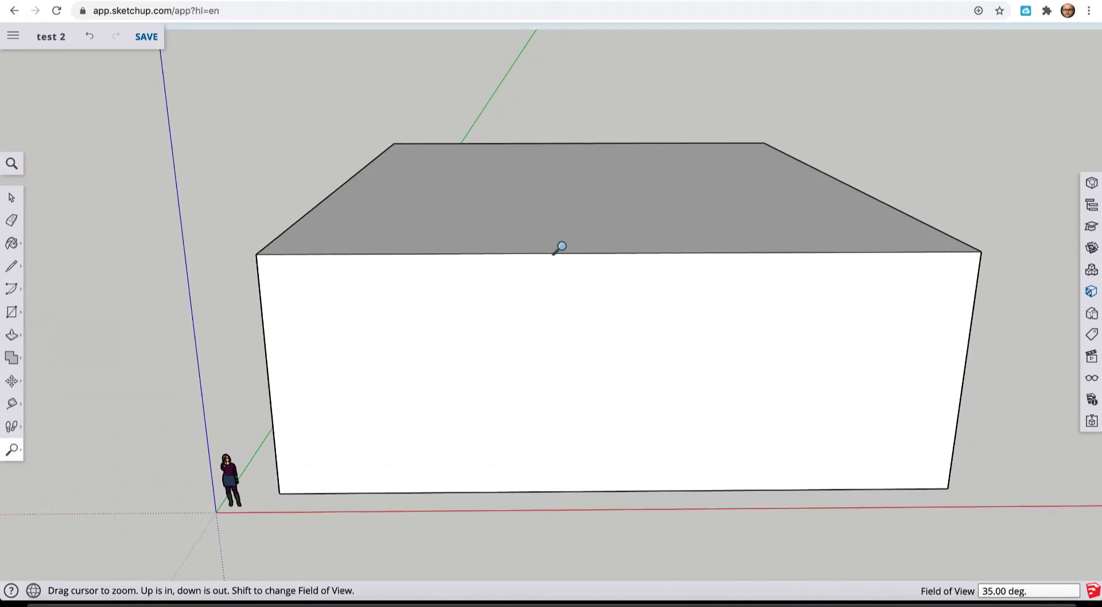
left_click_drag(604, 230, 566, 421)
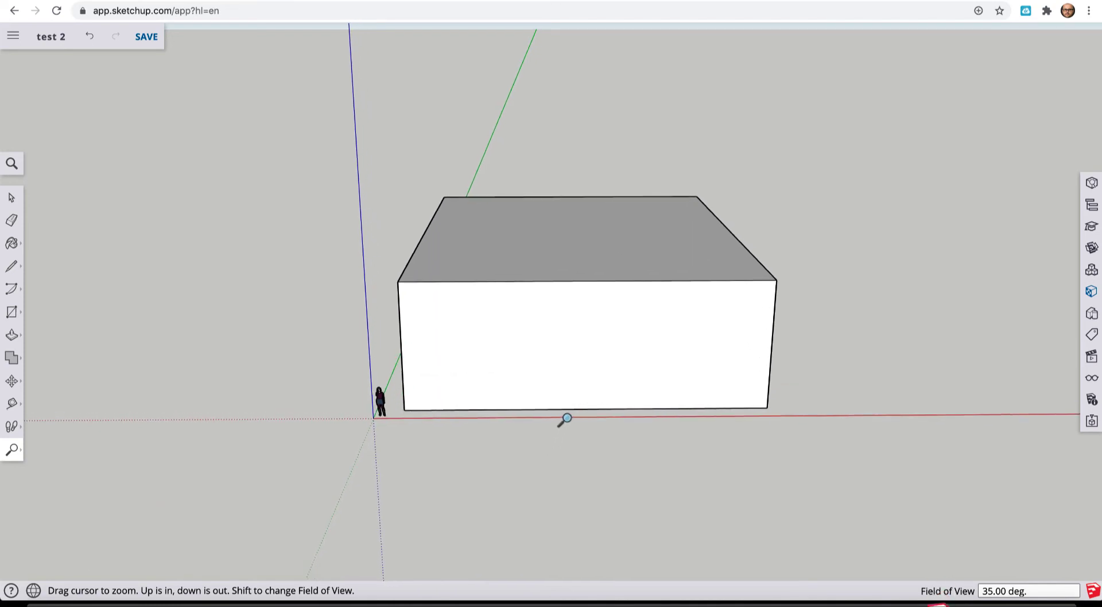
left_click(11, 199)
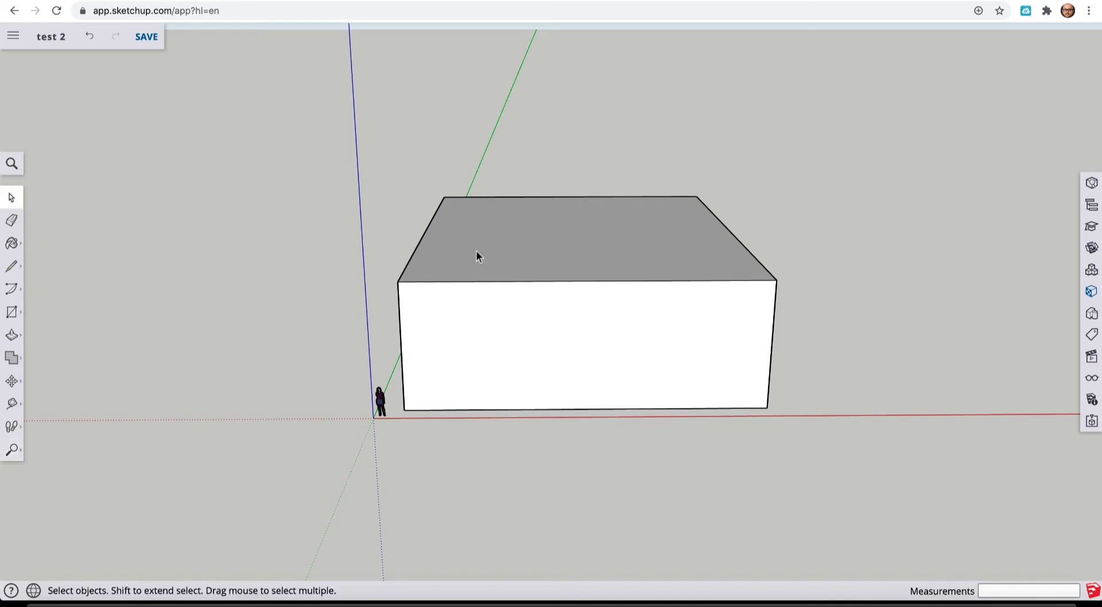
left_click(556, 248)
key("Delete")
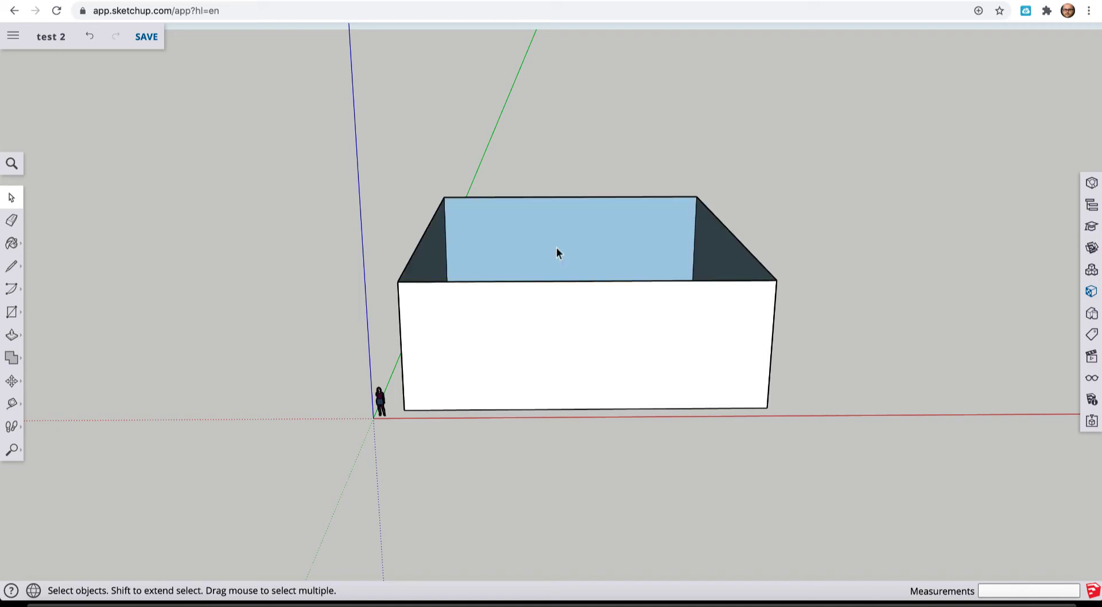
Delete the front wall face and erase the leftover edge across the top of the opening
left_click(571, 325)
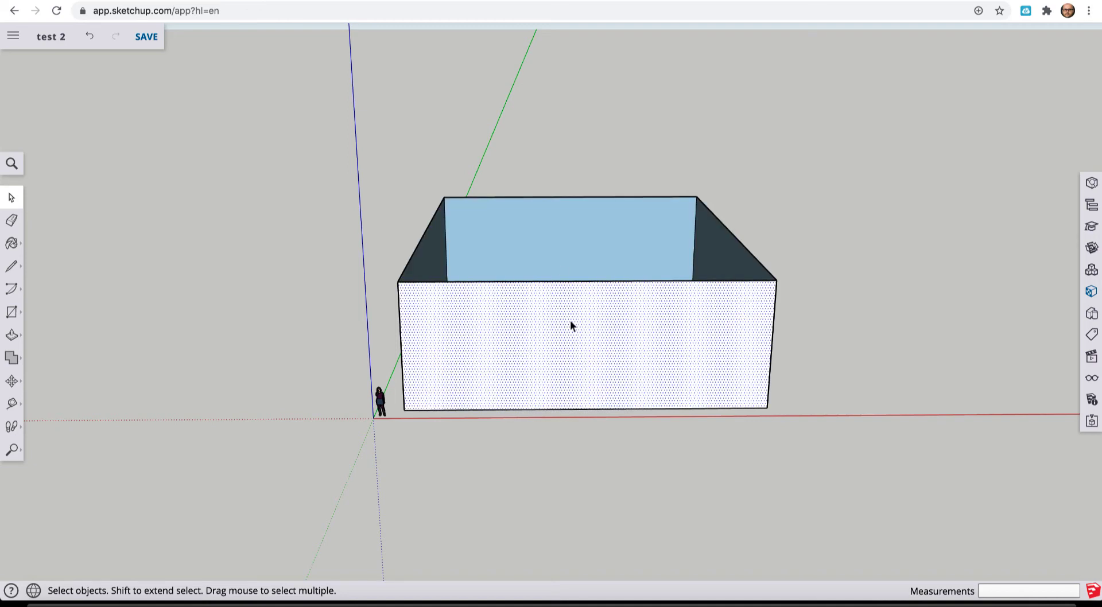
key("Delete")
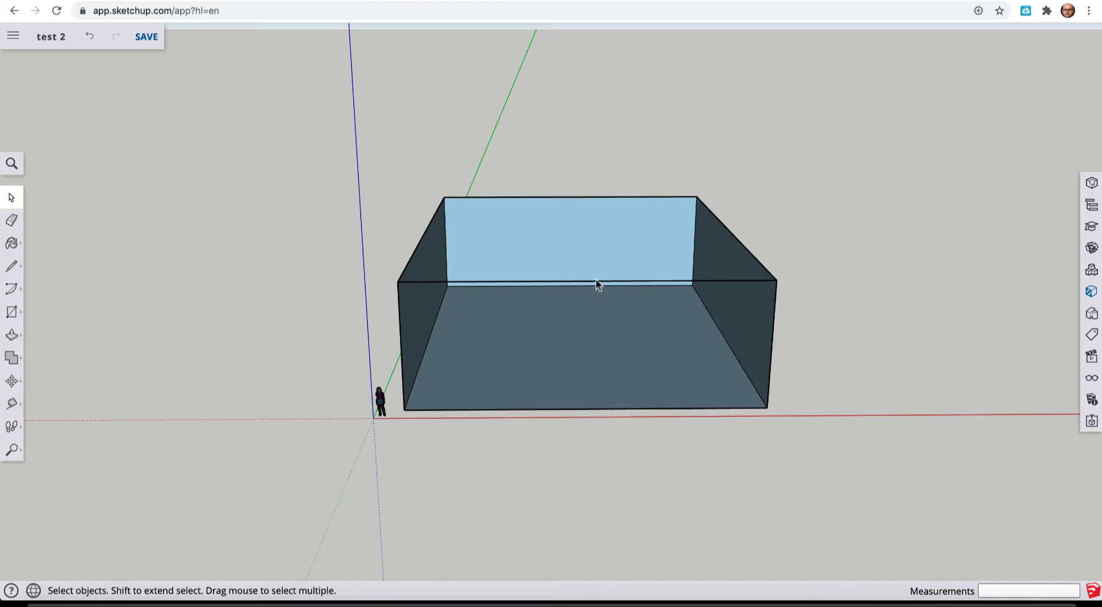
left_click(11, 221)
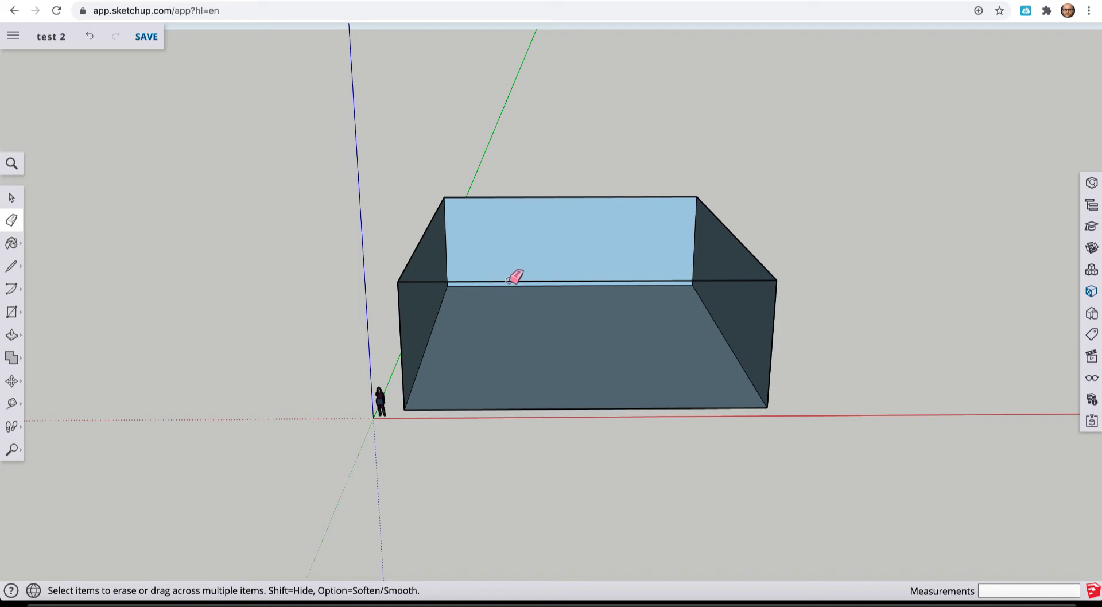
left_click(514, 280)
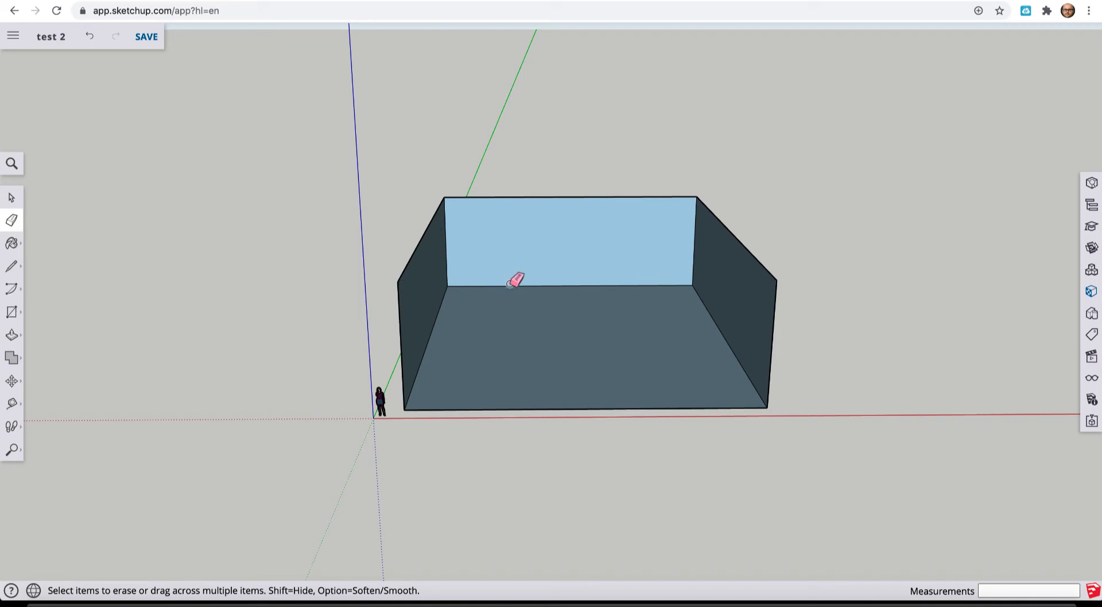
Quit the WhatsApp application running in the background
right_click(736, 602)
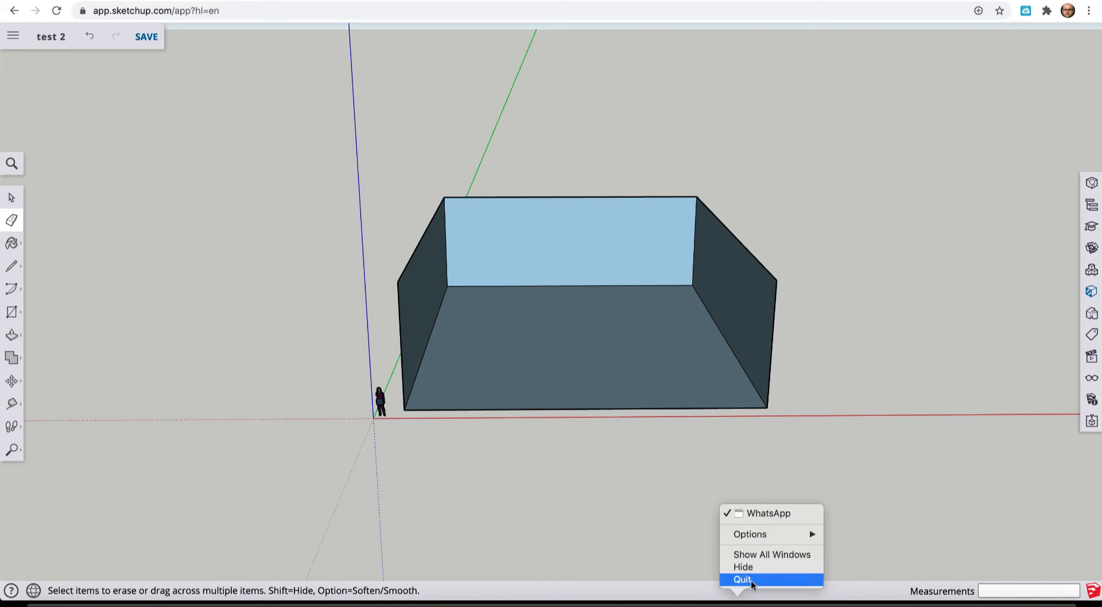
left_click(751, 580)
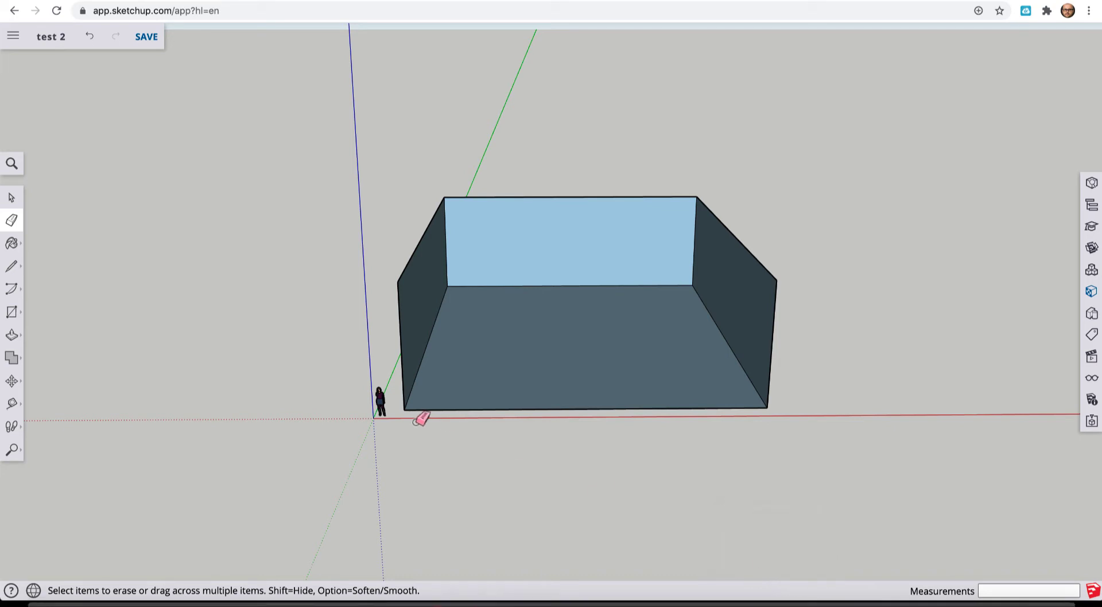
left_click(13, 427)
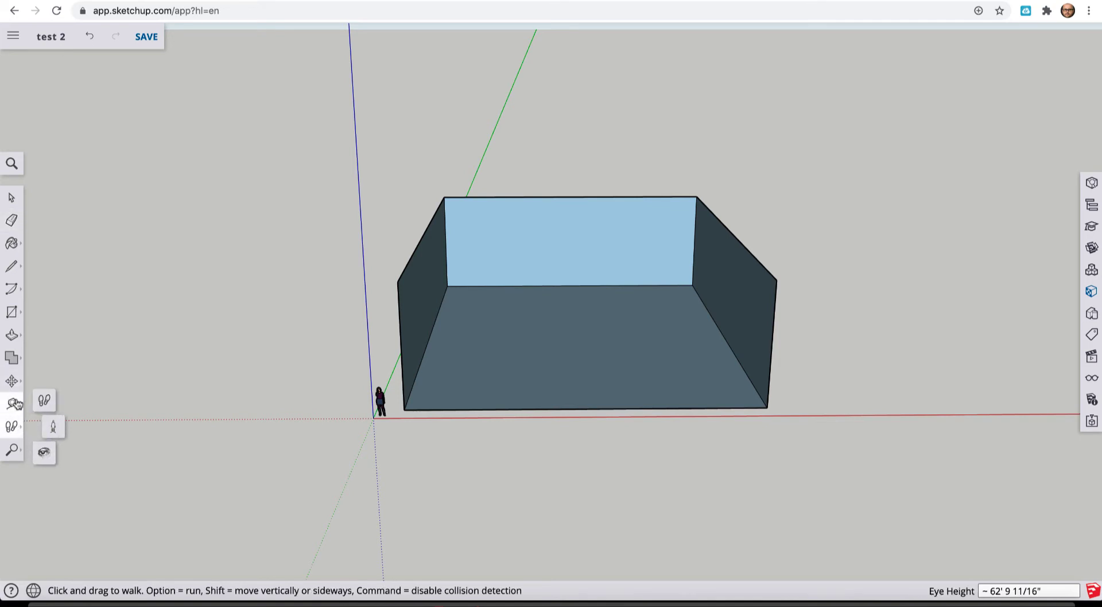
left_click(17, 406)
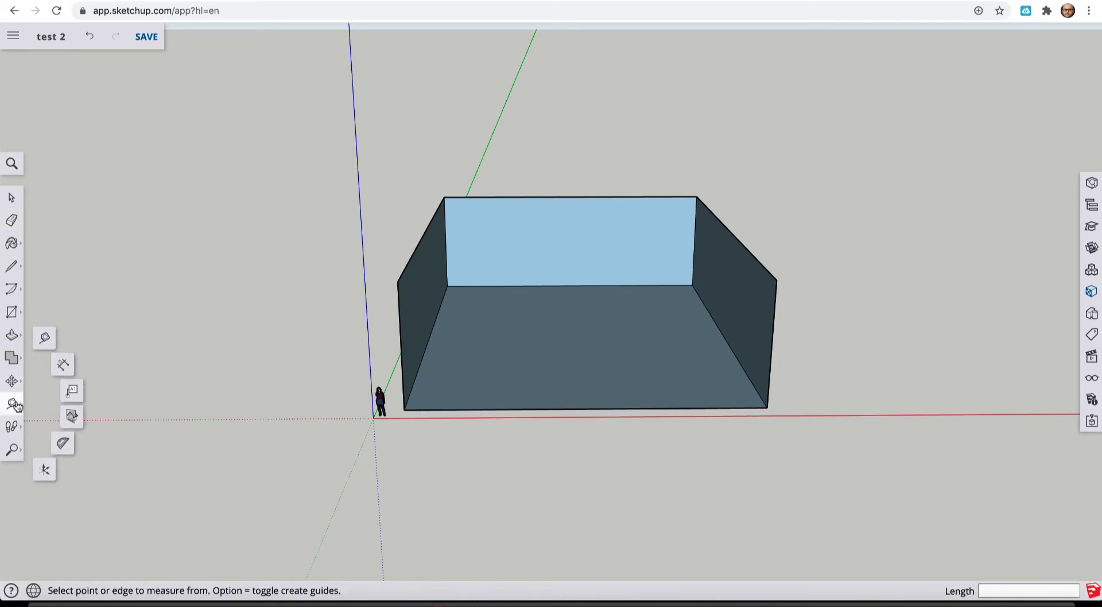
left_click(16, 427)
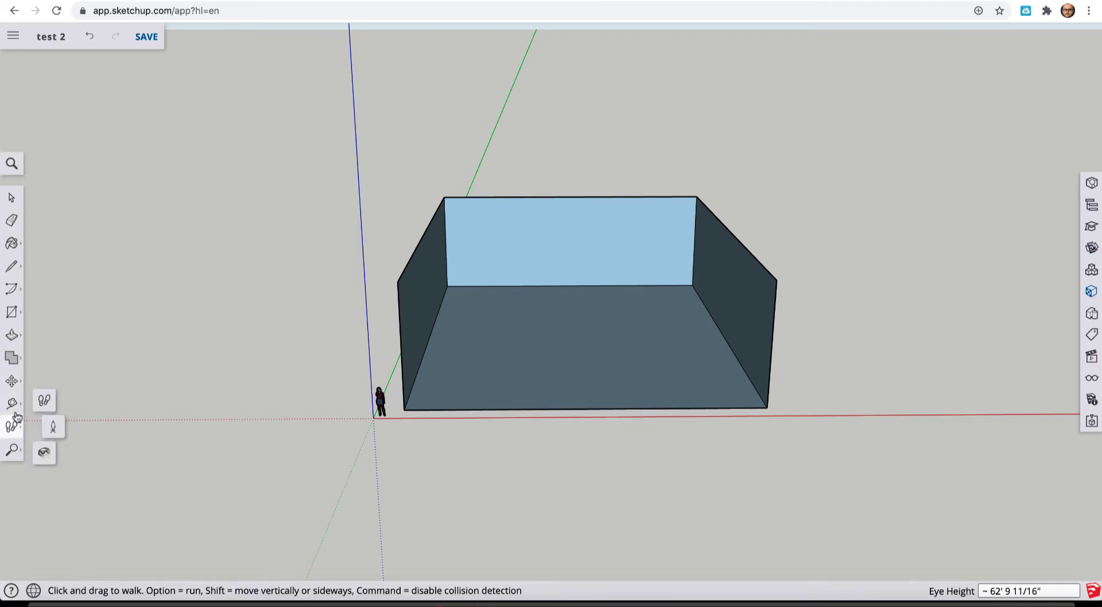
left_click(13, 383)
left_click(53, 381)
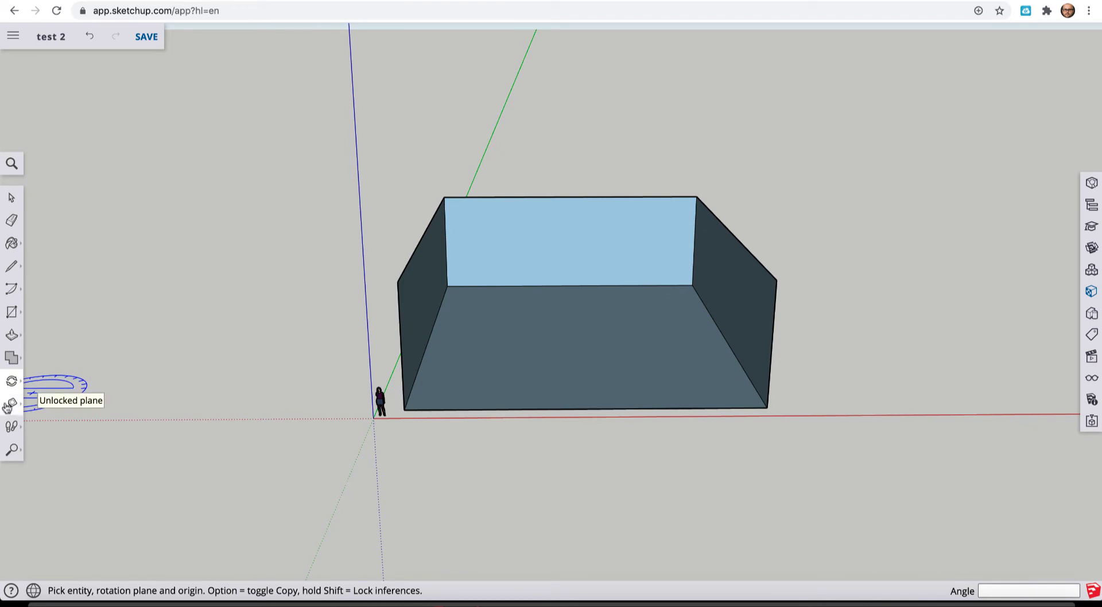
left_click(14, 451)
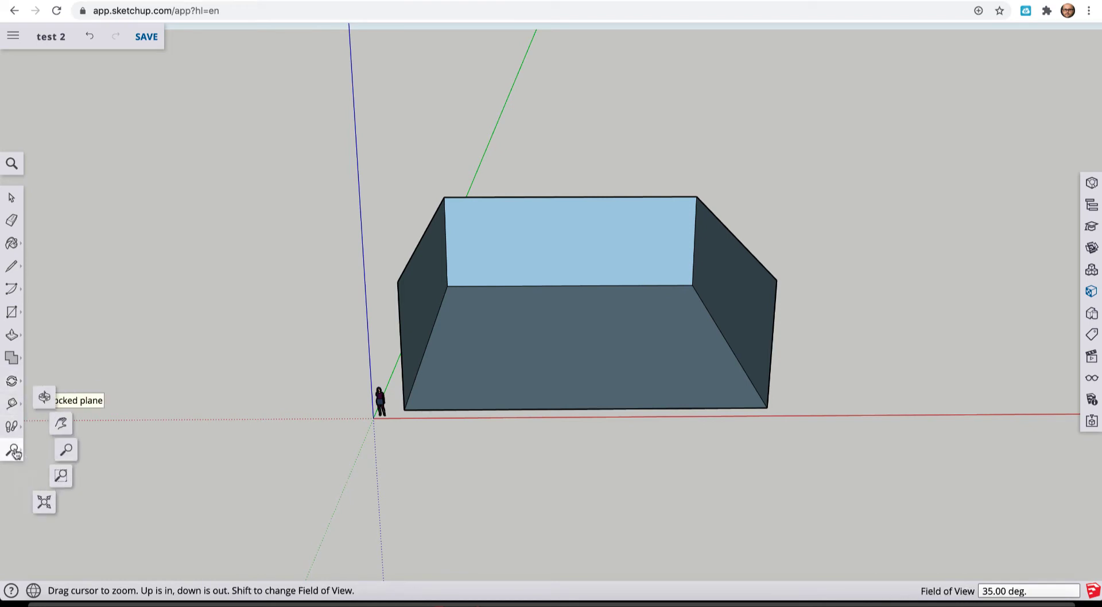
Draw an inset rectangle about 76' 9 3/8" by 20' 1 1/2" on the outer face of the side wall nearest the figure
left_click(44, 397)
left_click_drag(288, 339, 710, 252)
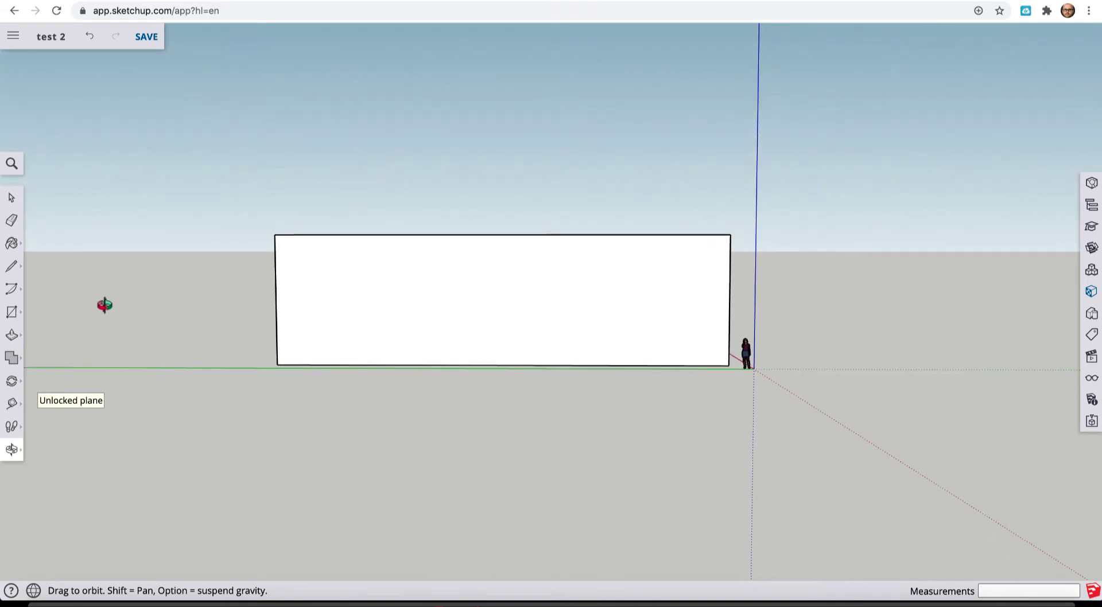
left_click(12, 312)
left_click(45, 267)
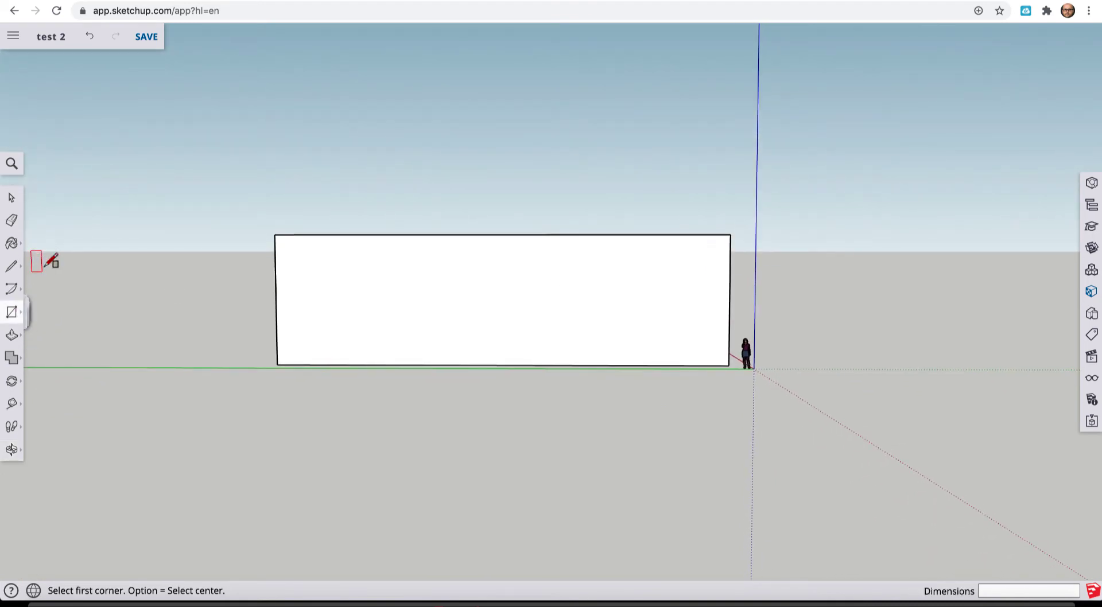
left_click(284, 244)
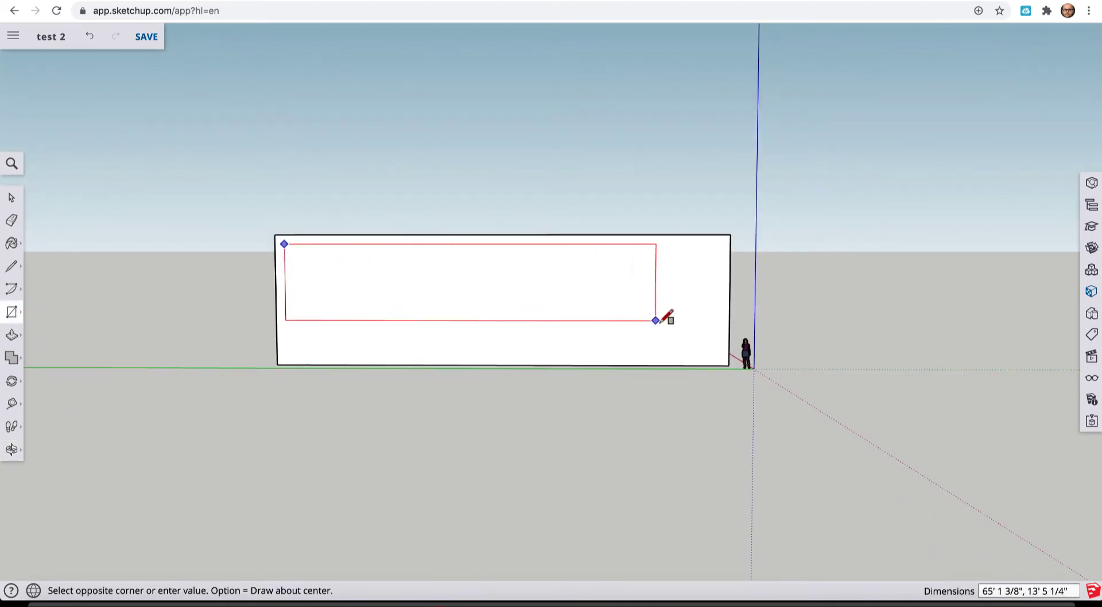
left_click(724, 357)
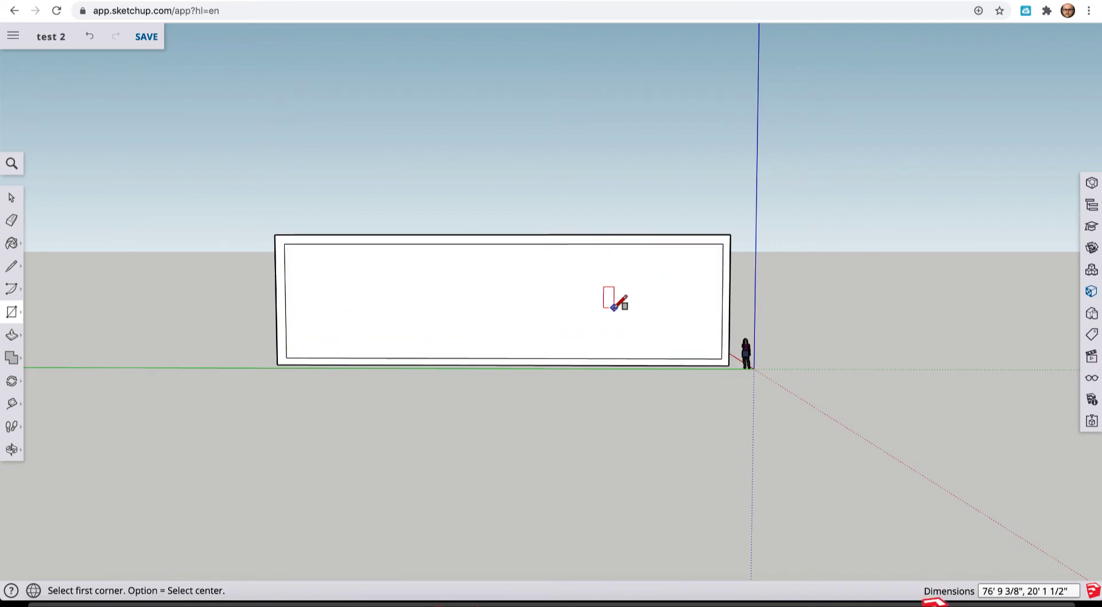
Paint the inset rectangle on the side wall with the Translucent Glass Tinted material from Glass and Mirrors
left_click(13, 245)
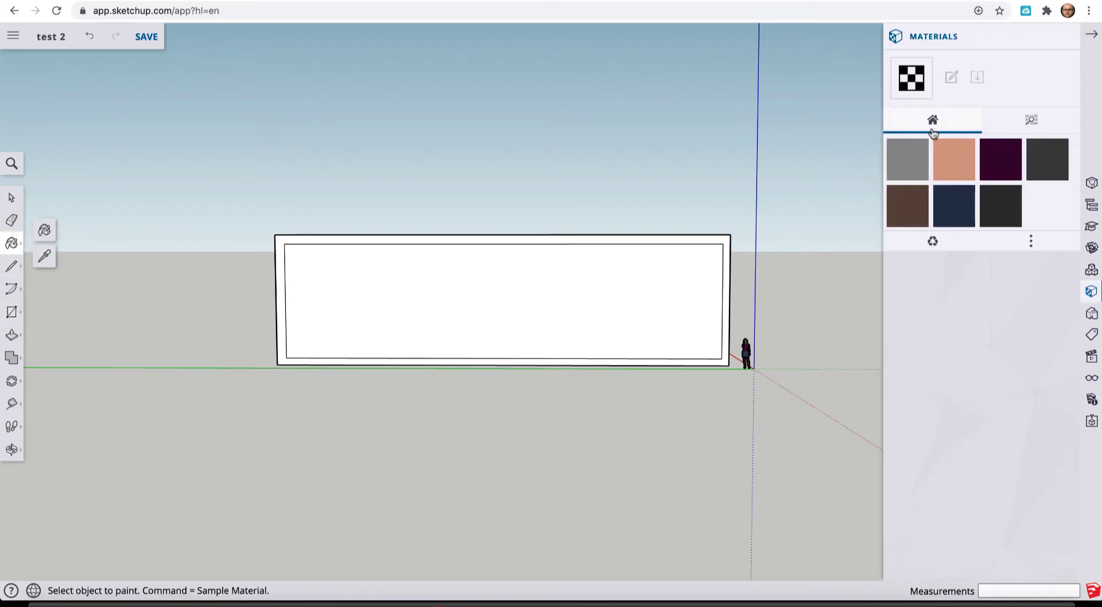
left_click(1032, 123)
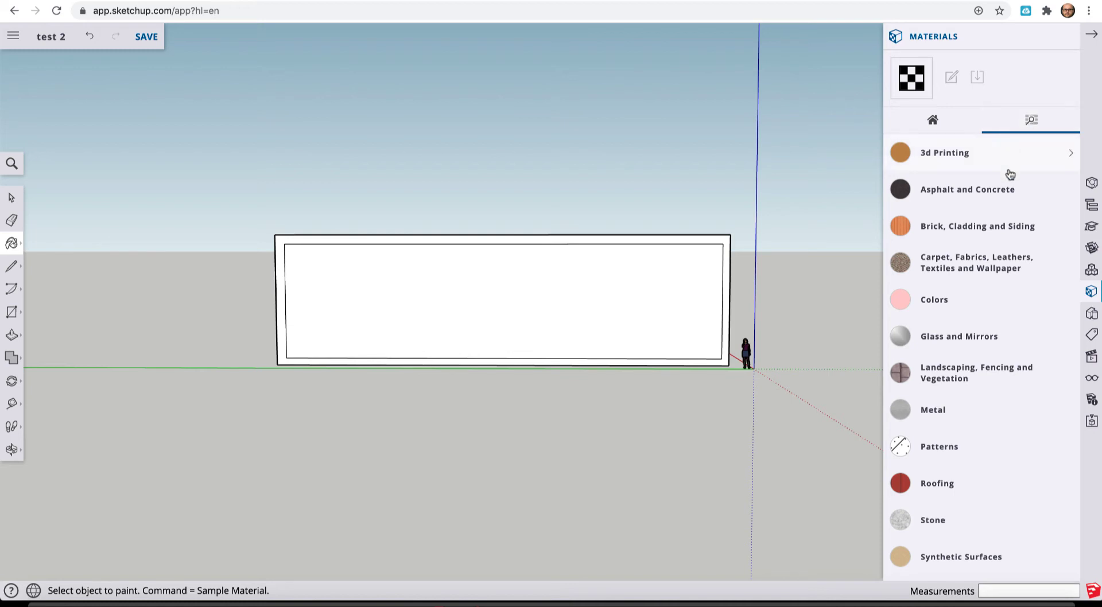
left_click(995, 340)
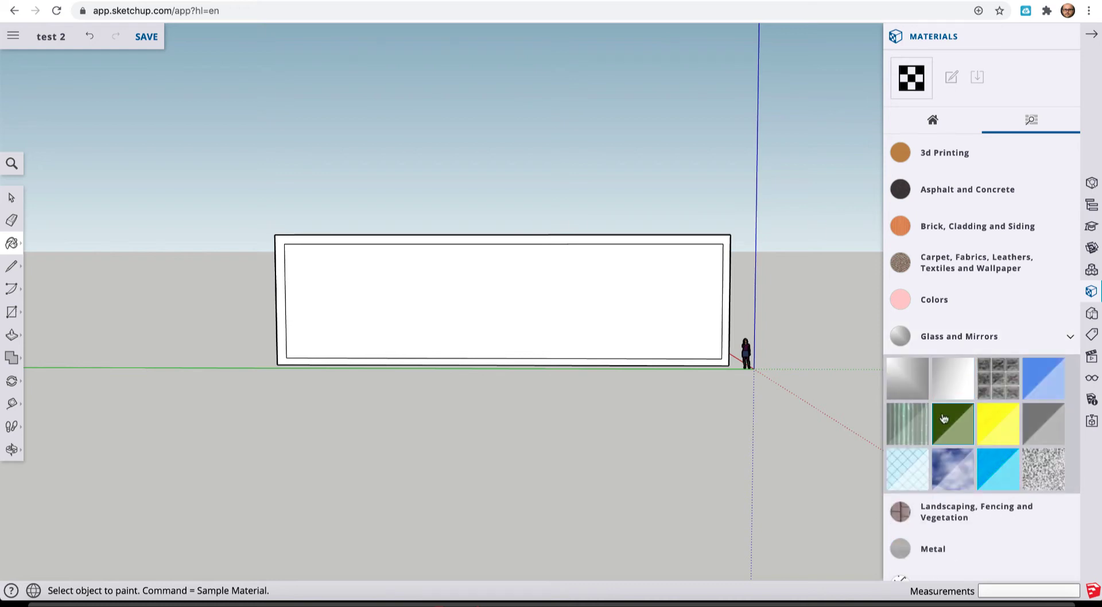
left_click(1004, 480)
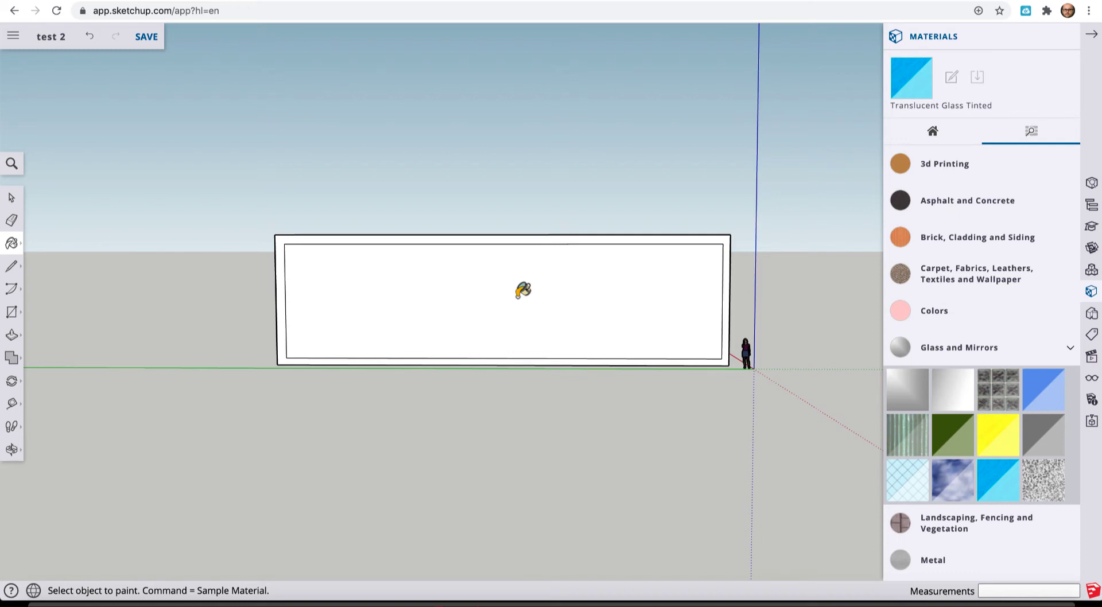
left_click(519, 294)
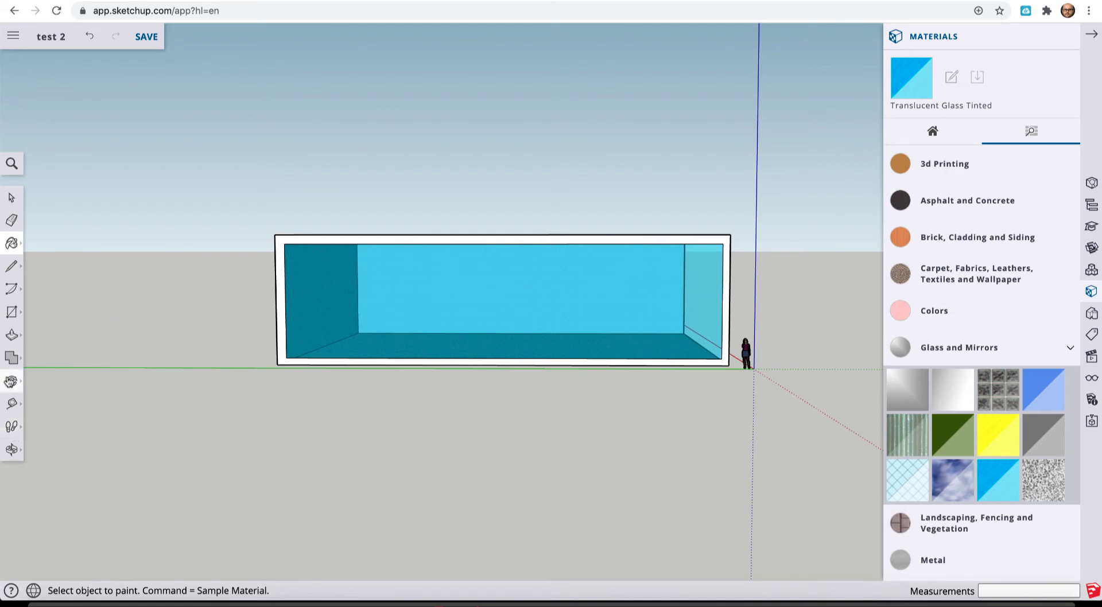
Paint the room's floor with the Marble Carrara Gold Floor Tile material from the Tile collection
left_click(12, 382)
left_click(10, 429)
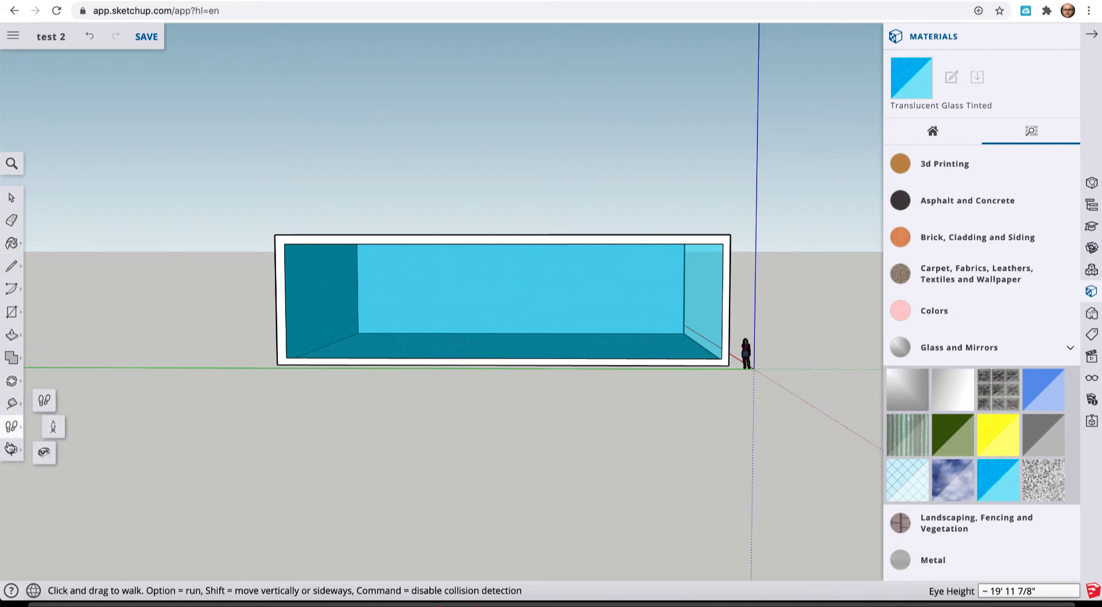
left_click(12, 449)
left_click(44, 398)
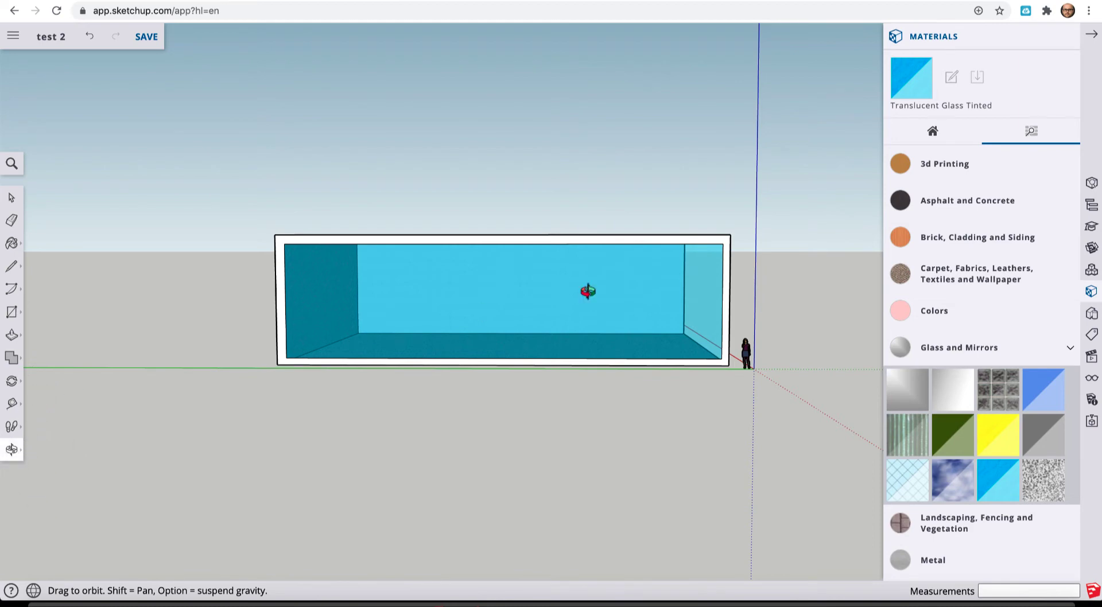
left_click_drag(750, 280, 313, 379)
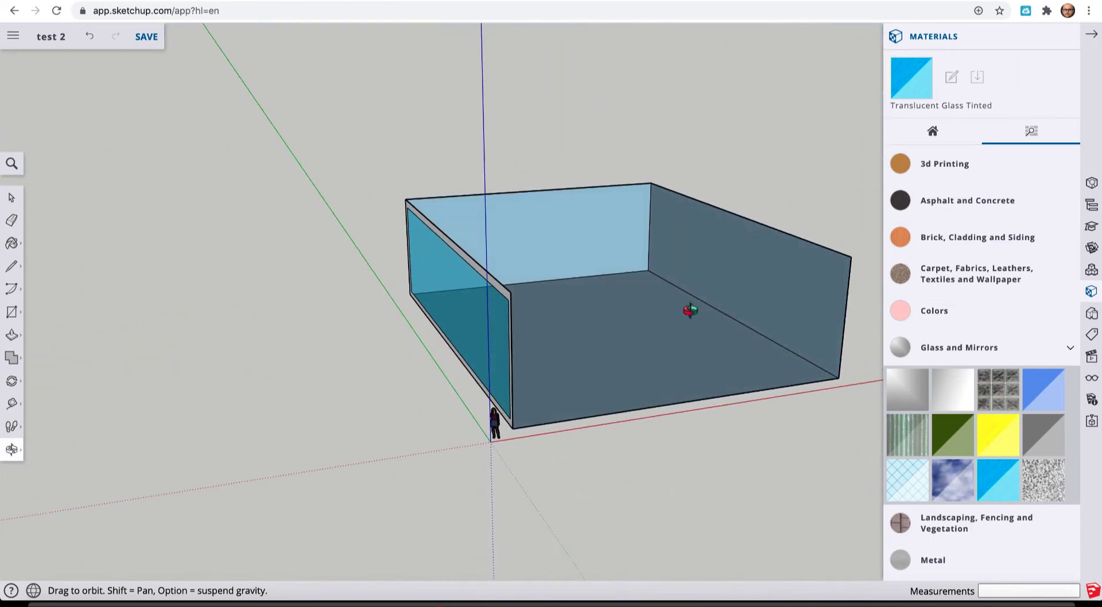
left_click_drag(773, 331, 699, 393)
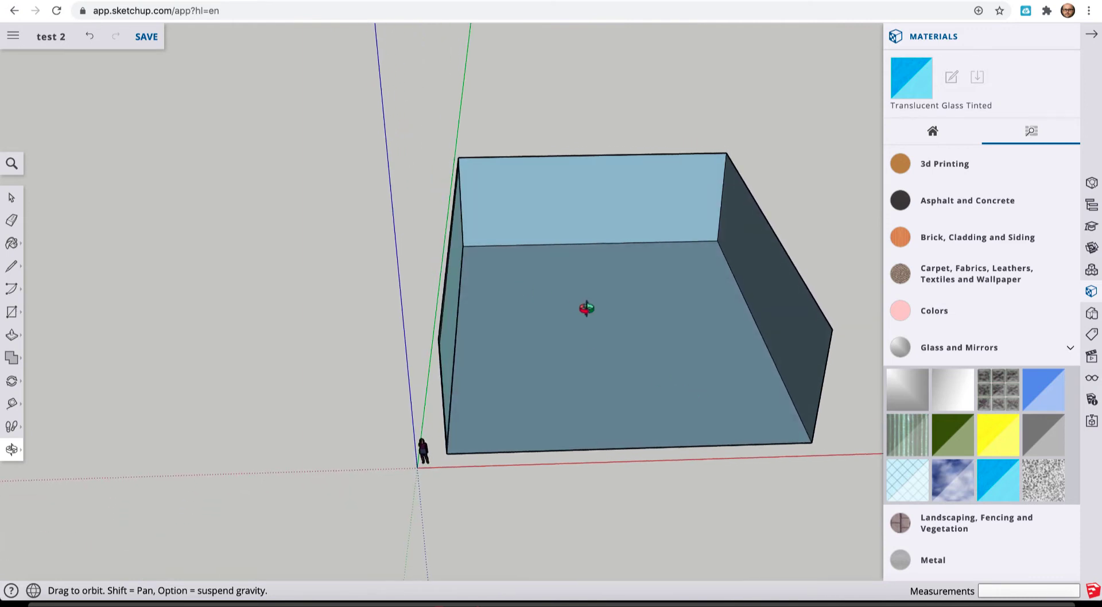
left_click(11, 246)
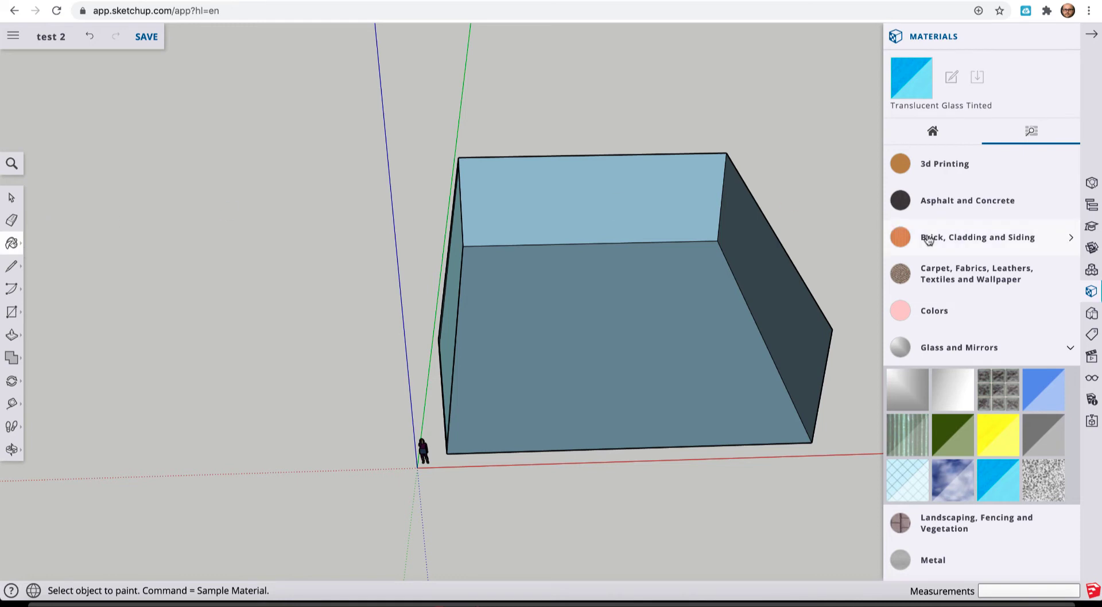
scroll(989, 279, "down", 5)
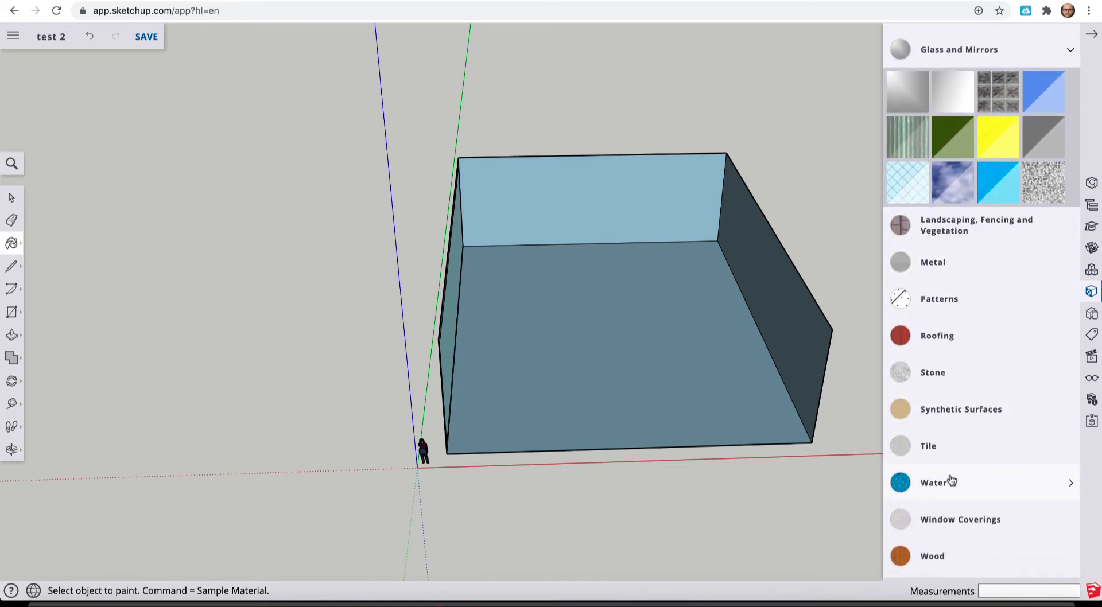
left_click(966, 455)
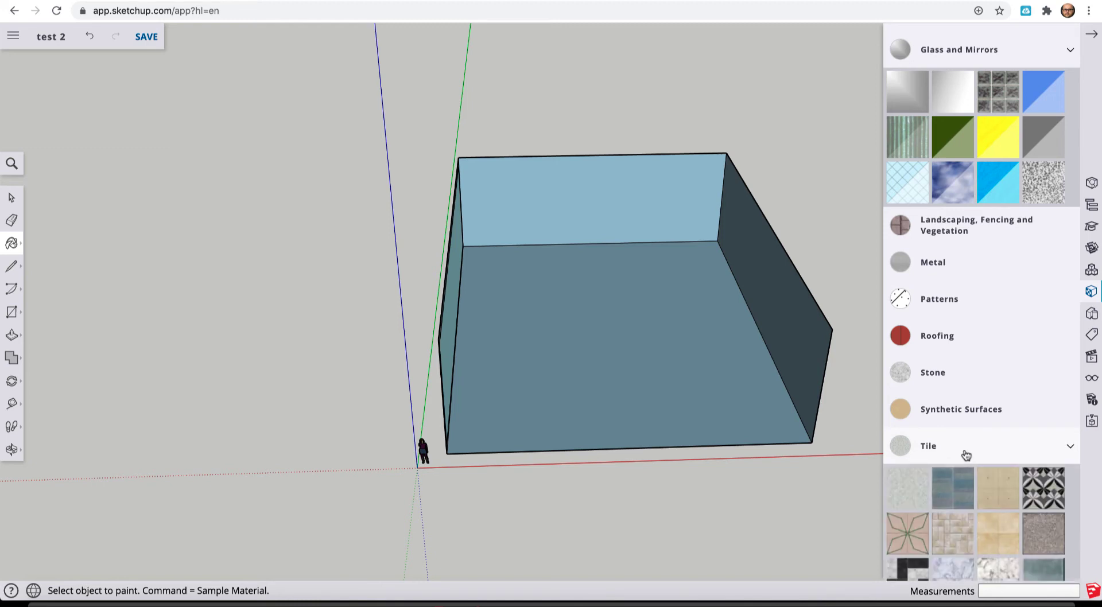
scroll(966, 455, "down", 4)
left_click(1009, 342)
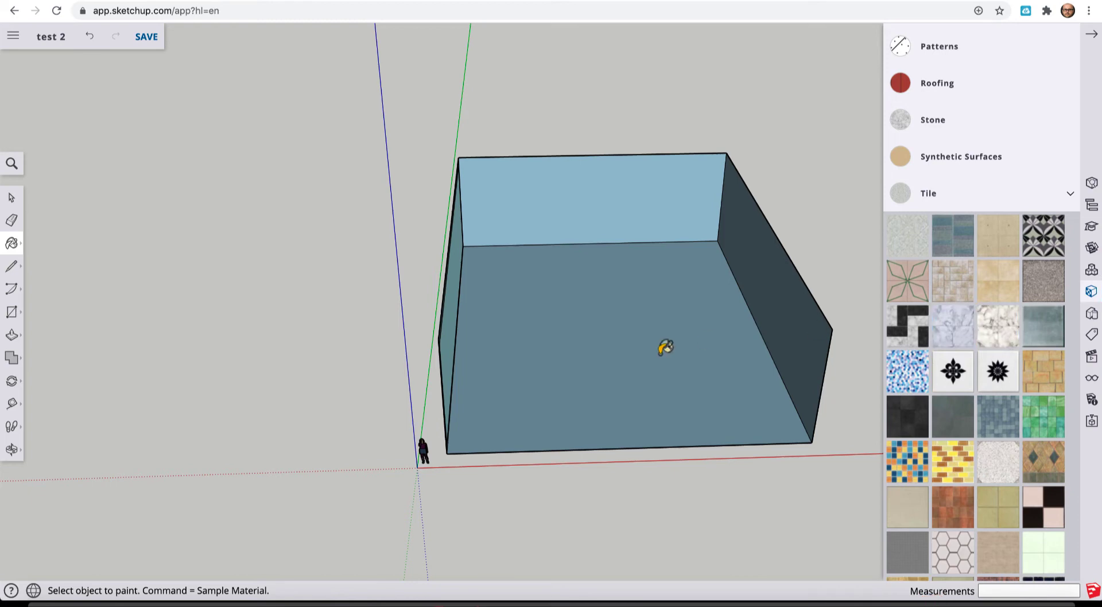
left_click(664, 348)
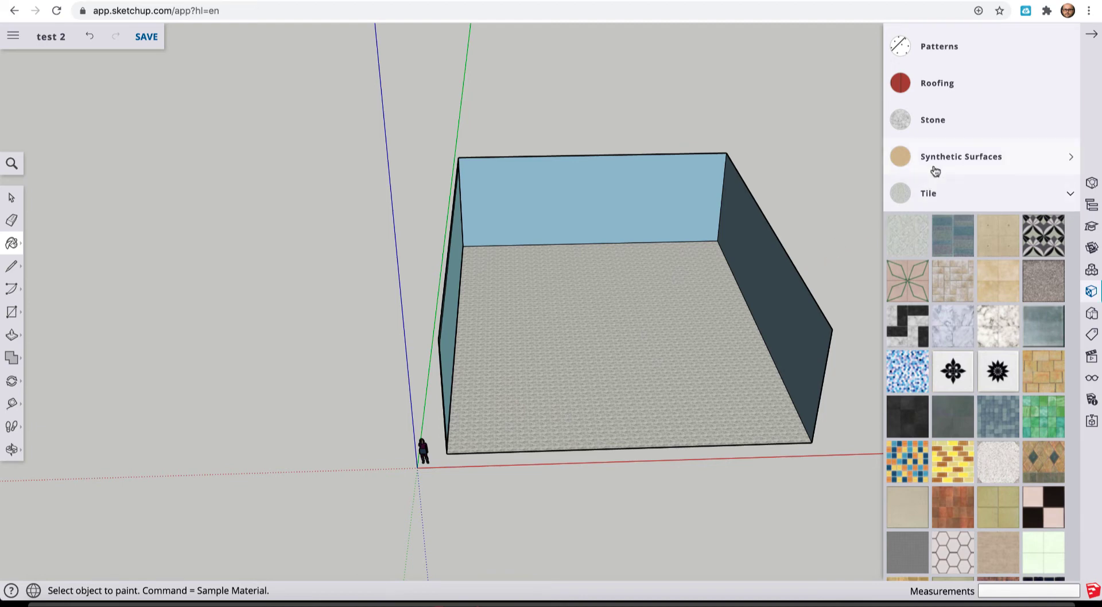
Paint the back wall and the side wall opposite the glass with Cladding Siding Tan from Brick, Cladding and Siding
scroll(952, 119, "down", 5)
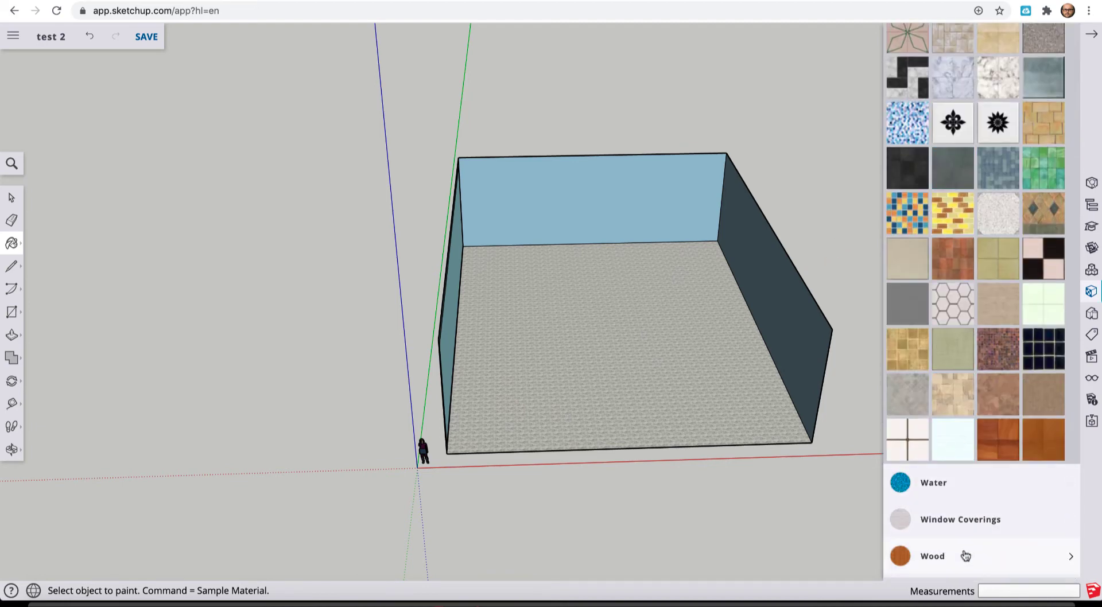
left_click(965, 557)
scroll(961, 557, "down", 3)
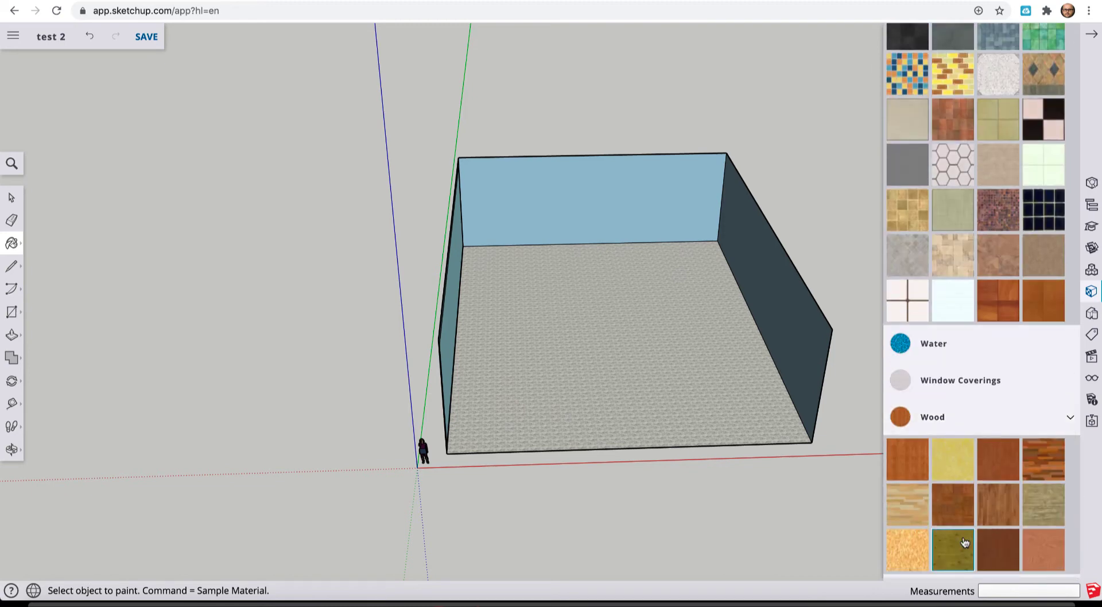
scroll(994, 454, "up", 12)
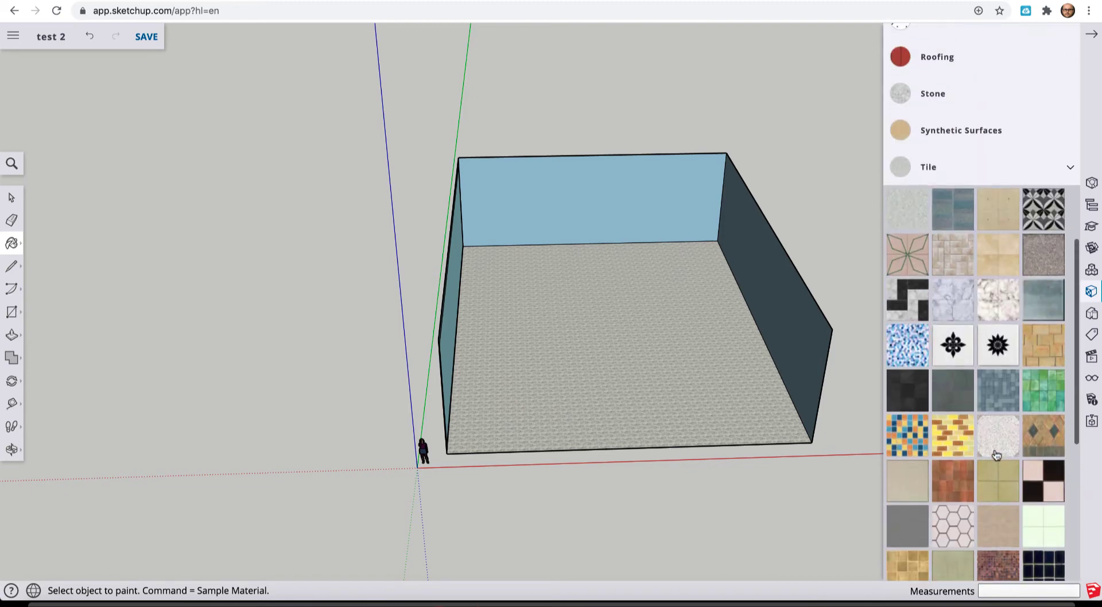
scroll(996, 455, "up", 6)
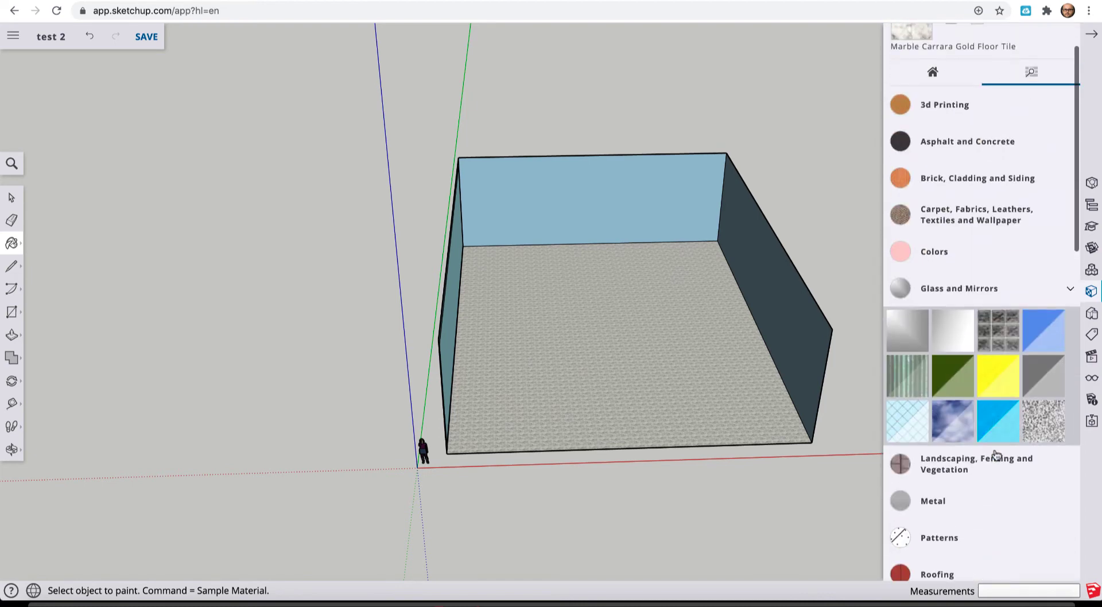
left_click(967, 183)
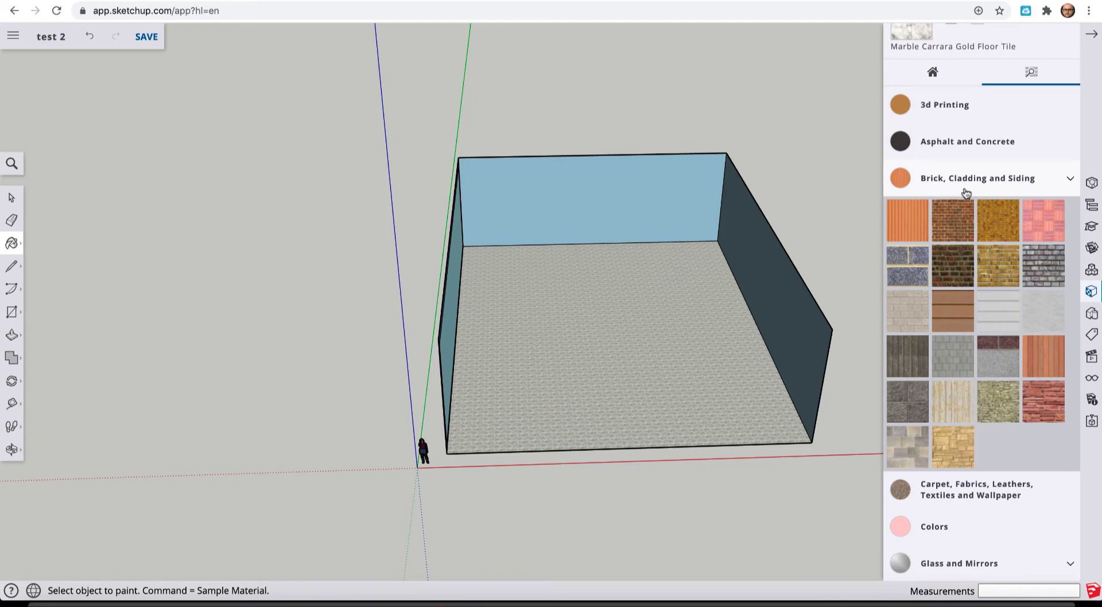
left_click(953, 310)
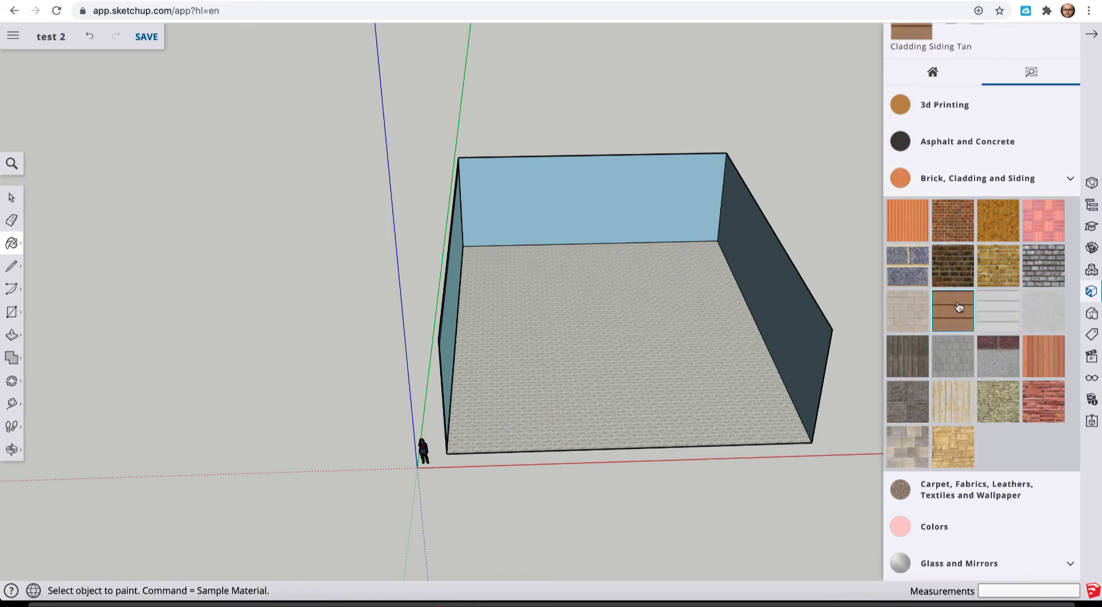
left_click(618, 174)
left_click(769, 265)
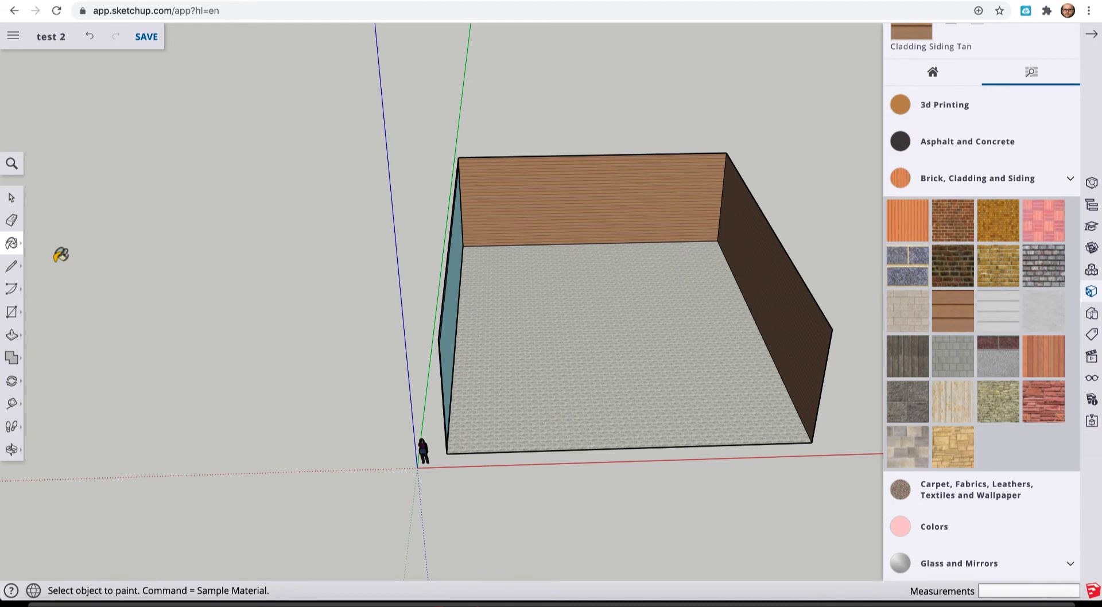
Draw a full-height rectangle about 6' 9 1/2" by 22' 11 1/4" on the inner face of the wall opposite the glass
left_click(13, 452)
left_click(46, 400)
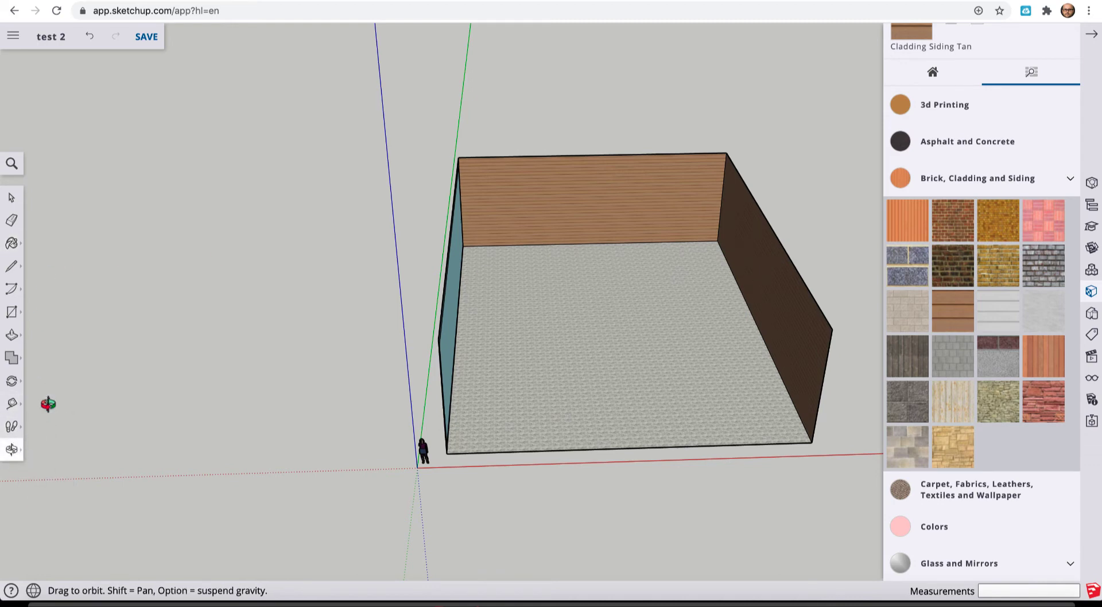
mouse_move(533, 365)
left_mouse_down()
mouse_move(714, 283)
mouse_move(455, 266)
mouse_move(706, 288)
mouse_move(773, 337)
mouse_move(571, 290)
mouse_move(453, 300)
mouse_move(561, 376)
mouse_move(523, 378)
left_mouse_up()
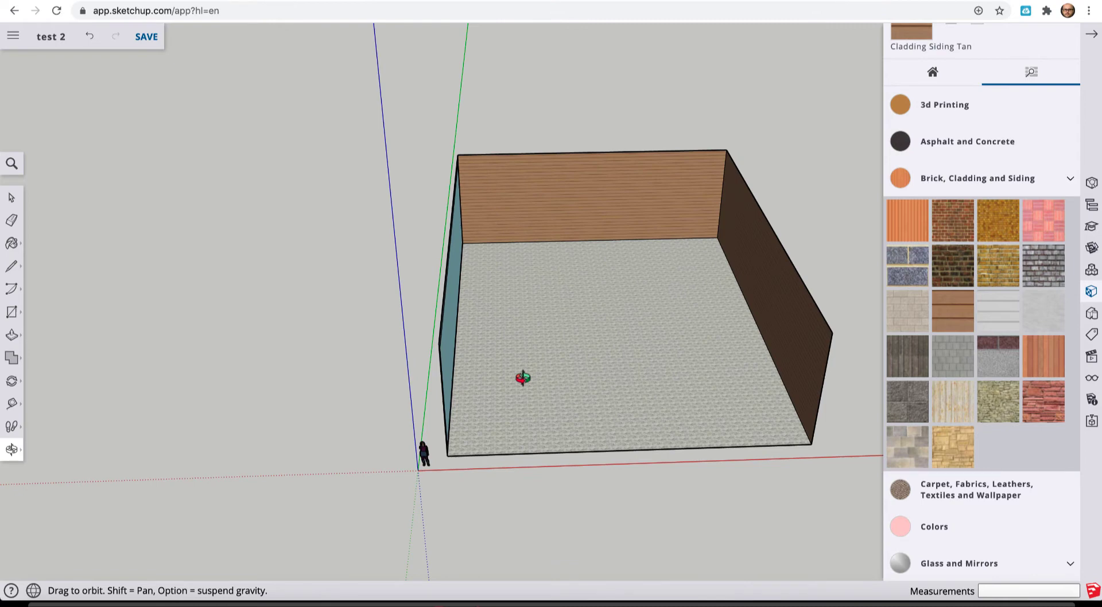
left_click_drag(523, 378, 707, 355)
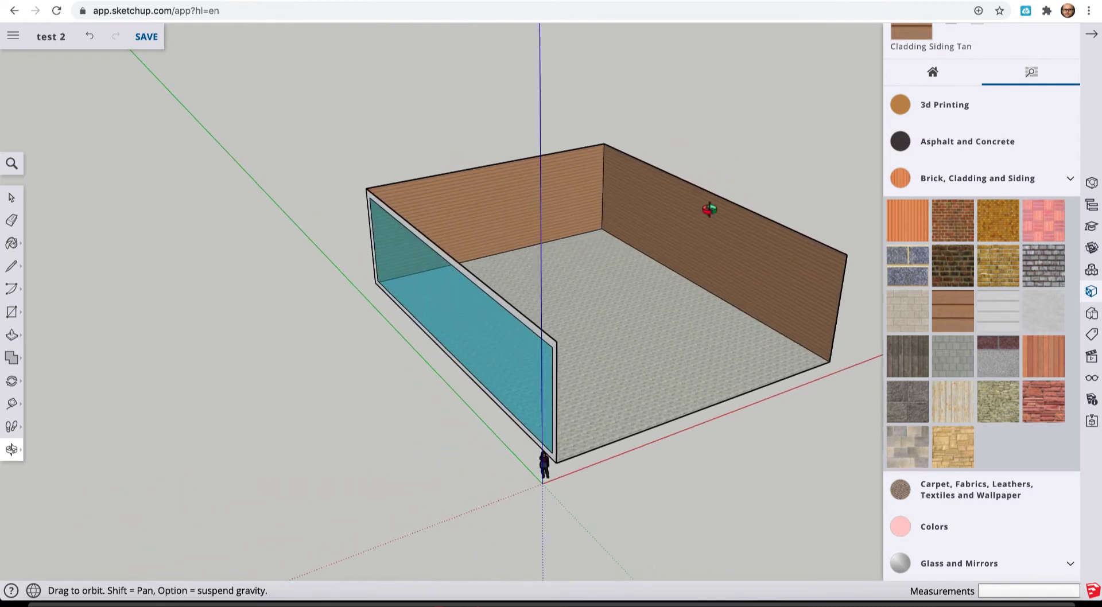
left_click(11, 312)
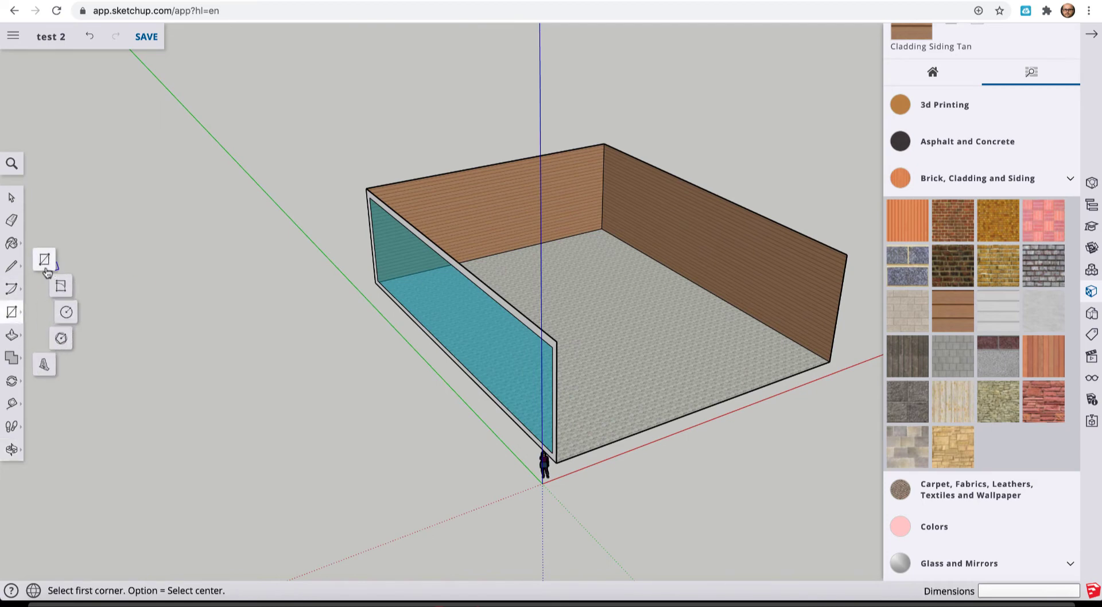
left_click(44, 259)
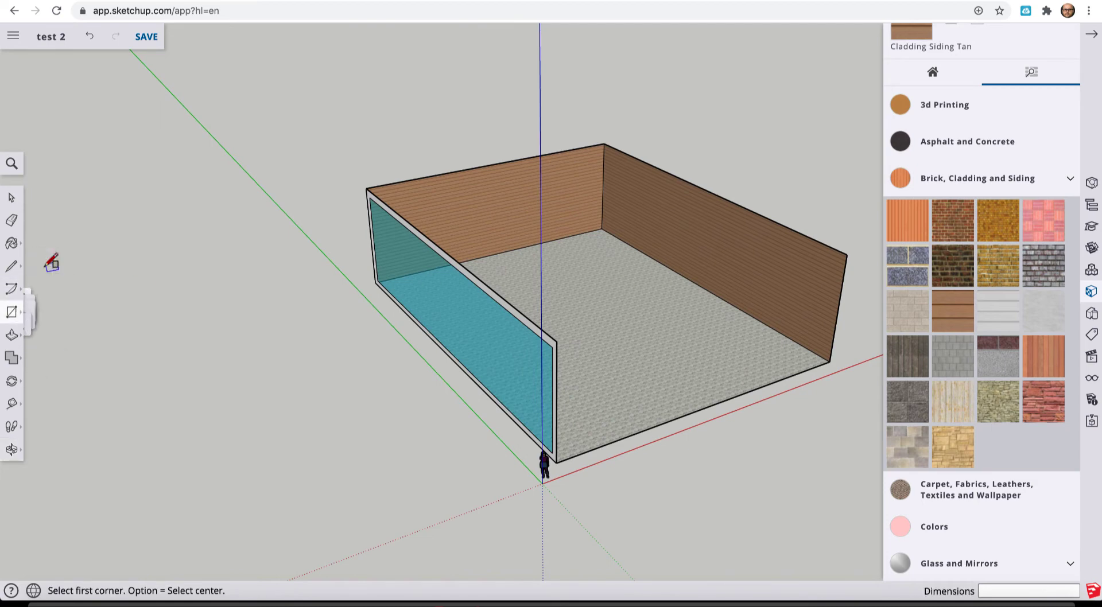
left_click(707, 190)
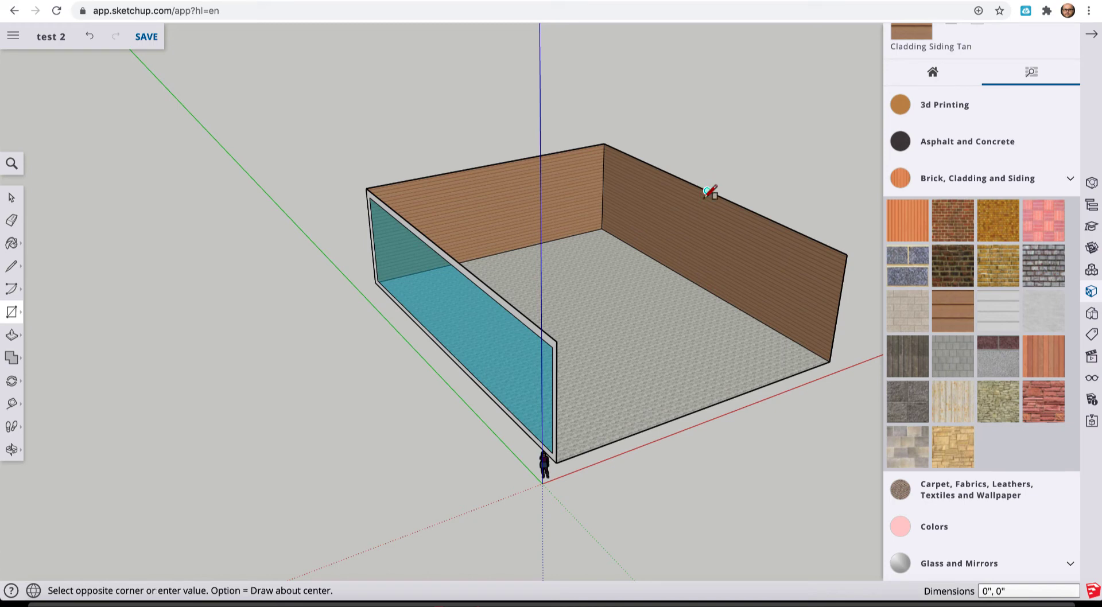
left_click(683, 272)
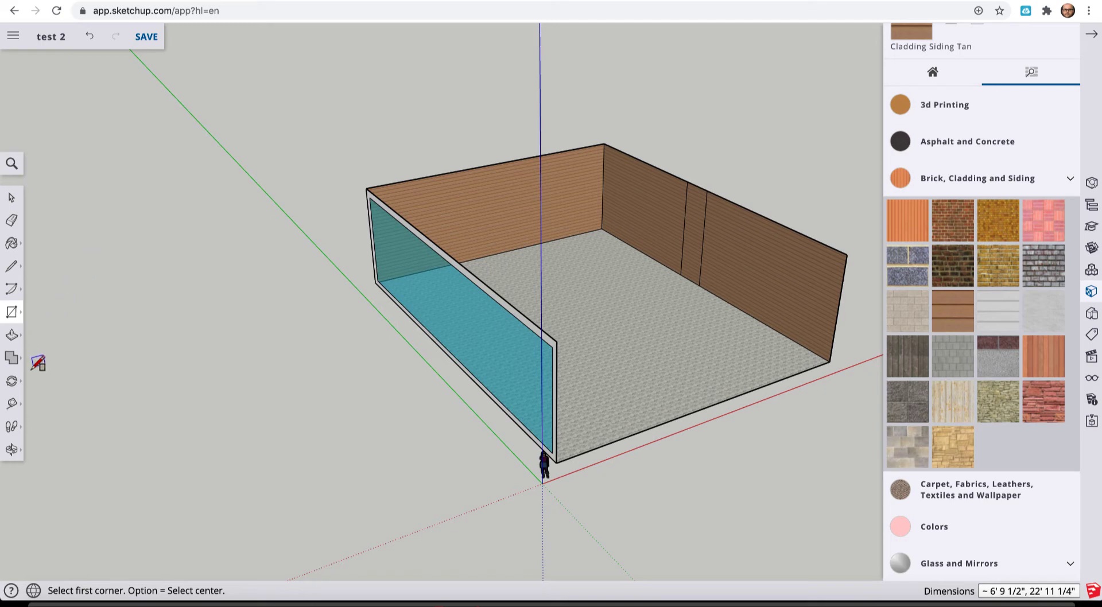
Push/Pull the full-height wall strip about 28' 9 5/8" into the room to form a partition wall
left_click(11, 336)
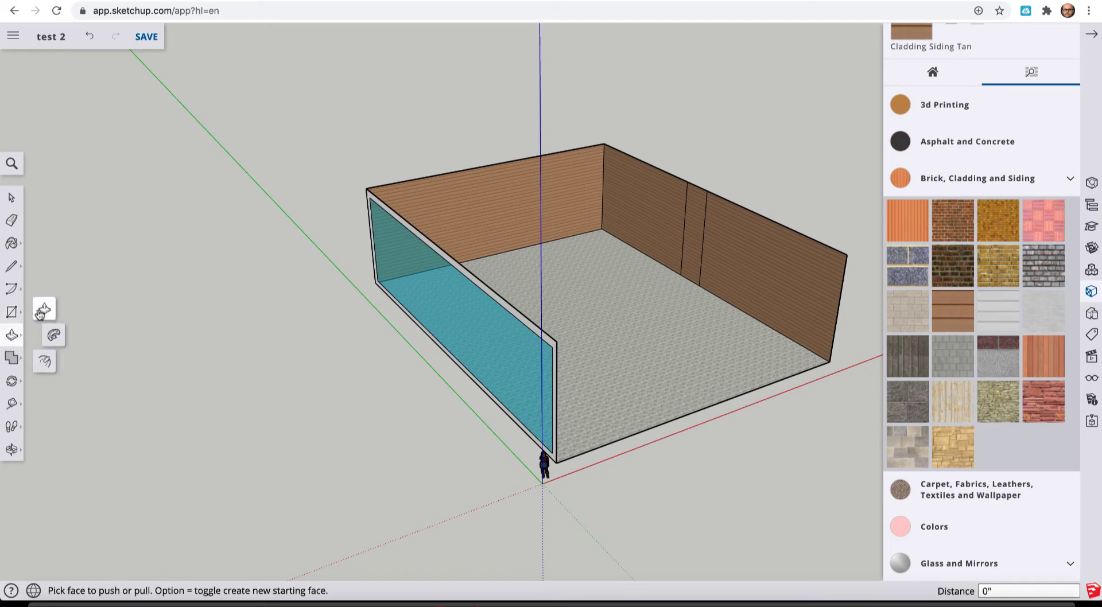
left_click_drag(692, 240, 591, 290)
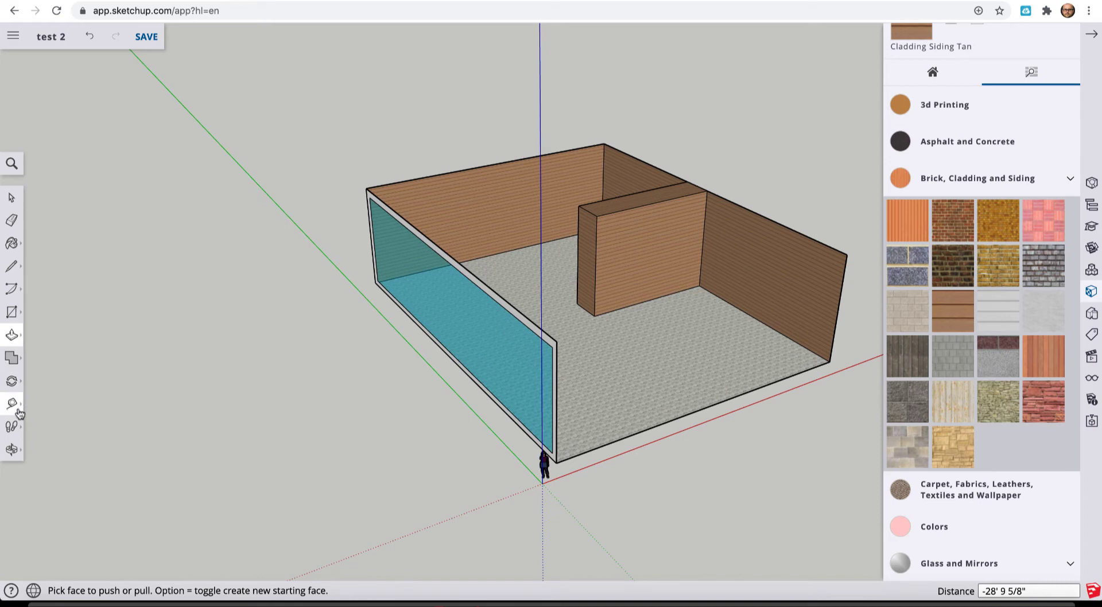
left_click(11, 381)
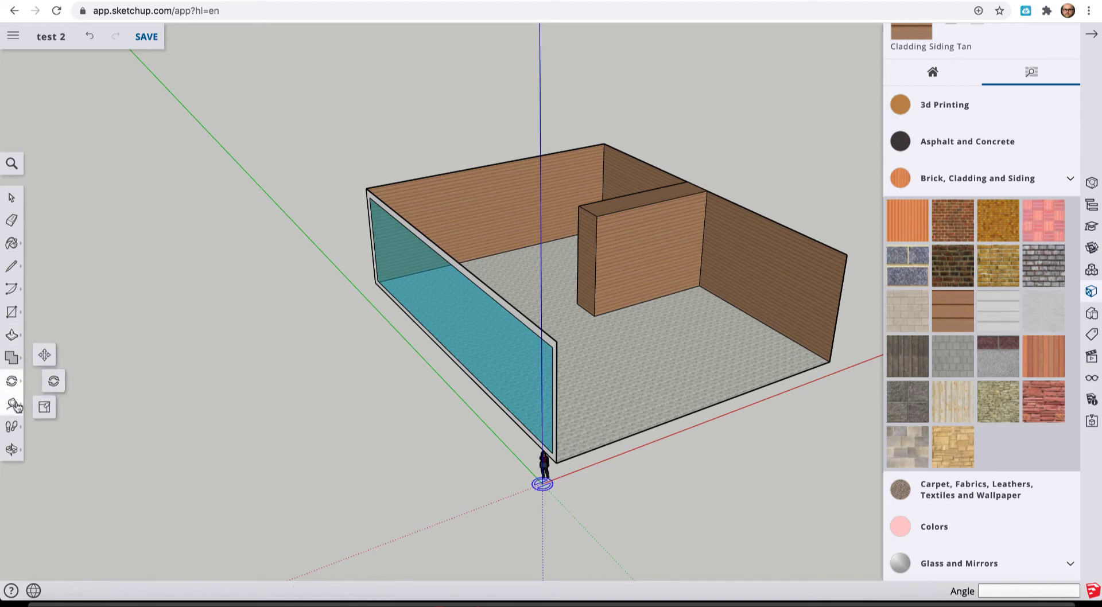
Draw a rectangle about 22' 11 1/4" by 6' 9 1/2" closing the partition's opening on the outer face of the side wall
left_click(14, 405)
left_click(11, 450)
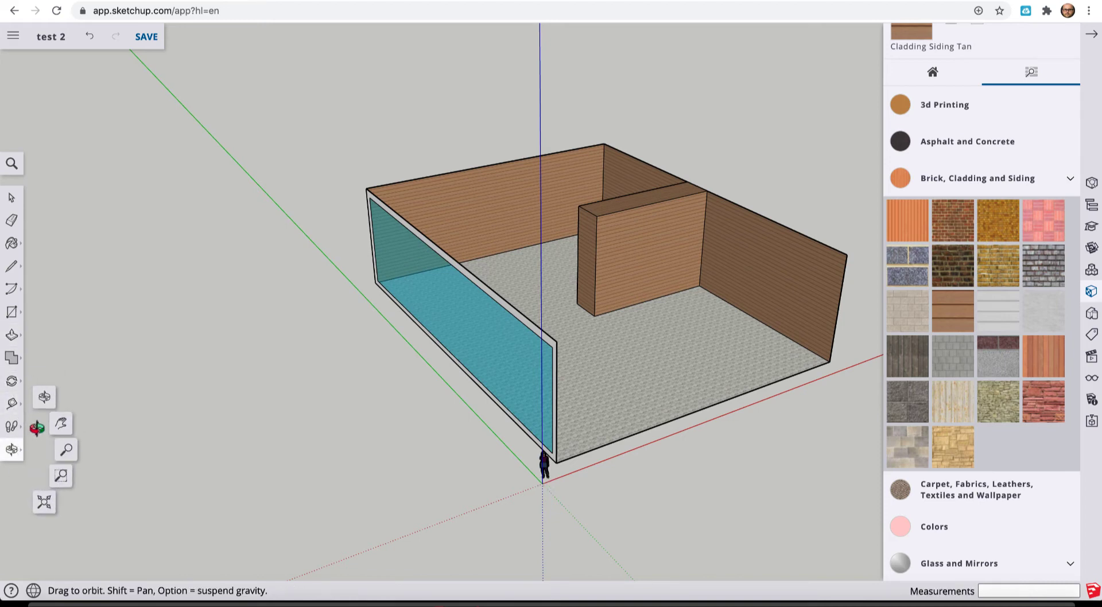
left_click(46, 397)
left_click_drag(654, 288, 141, 239)
left_click_drag(732, 317, 450, 216)
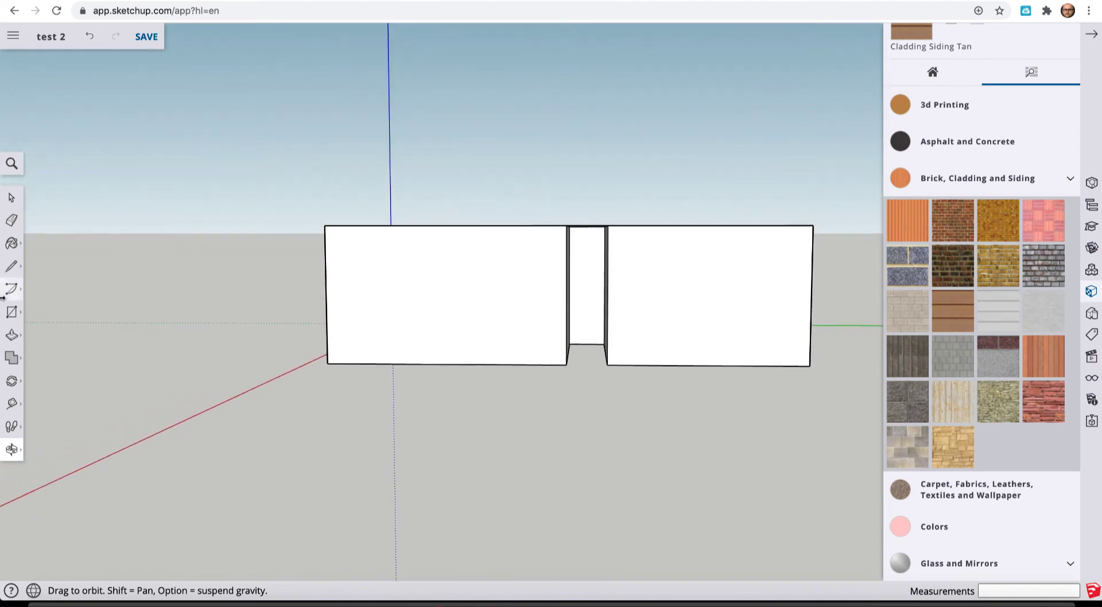
left_click(11, 312)
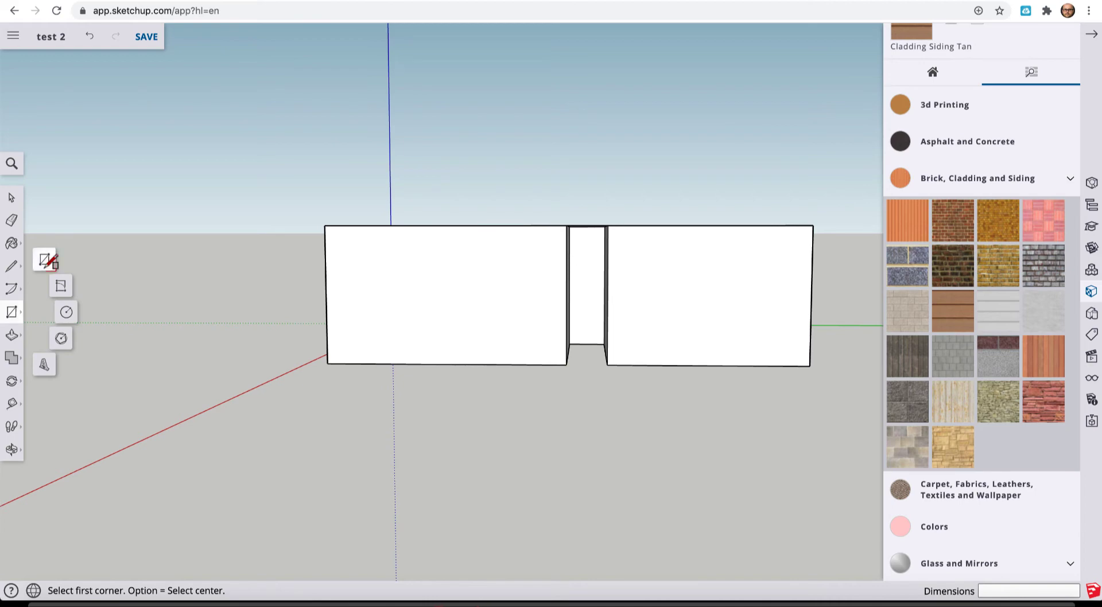
left_click(45, 260)
left_click(608, 225)
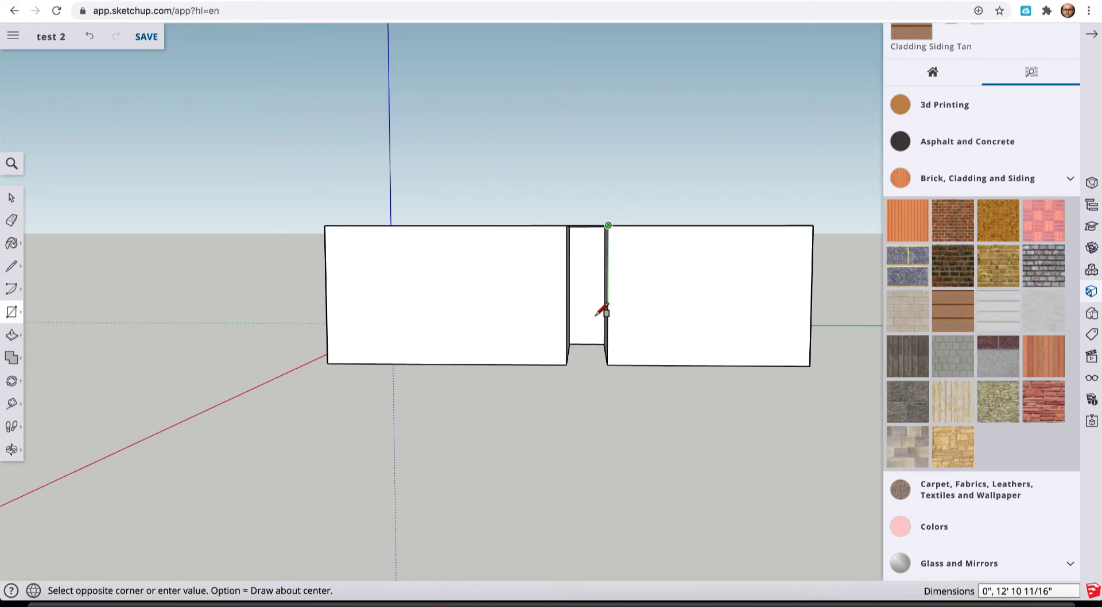
left_click(572, 362)
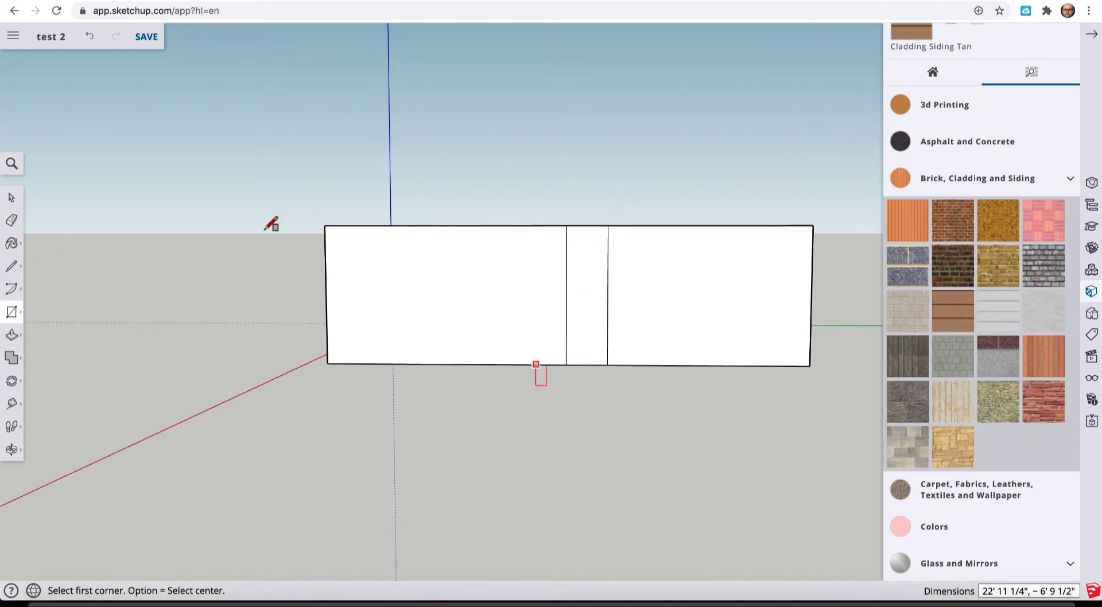
Erase the two vertical edges bordering the closed opening on the side wall's outer face
left_click(8, 224)
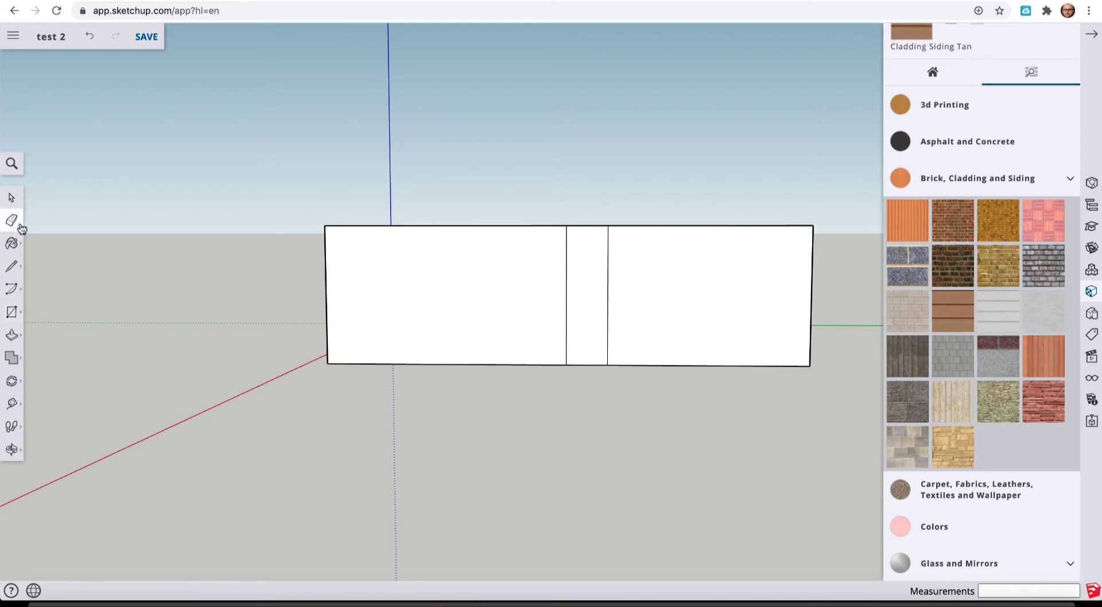
left_click(566, 269)
left_click(608, 267)
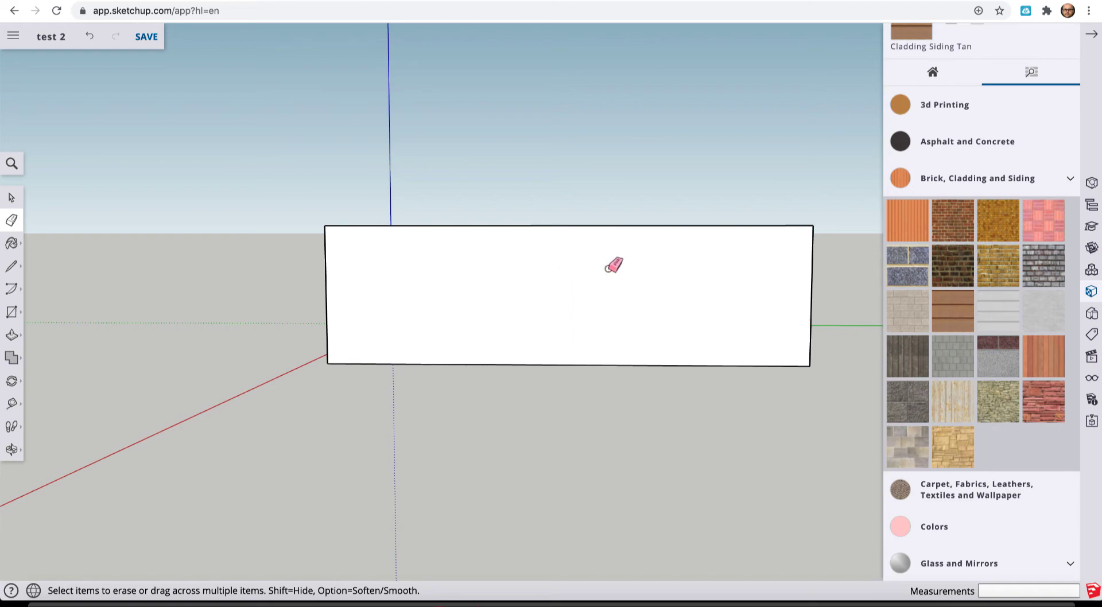
Draw a rectangle about 28' 9 5/8" by 22' 11 1/4" over the partition wall's missing face on the side facing the room's open front
left_click(11, 449)
left_click(48, 398)
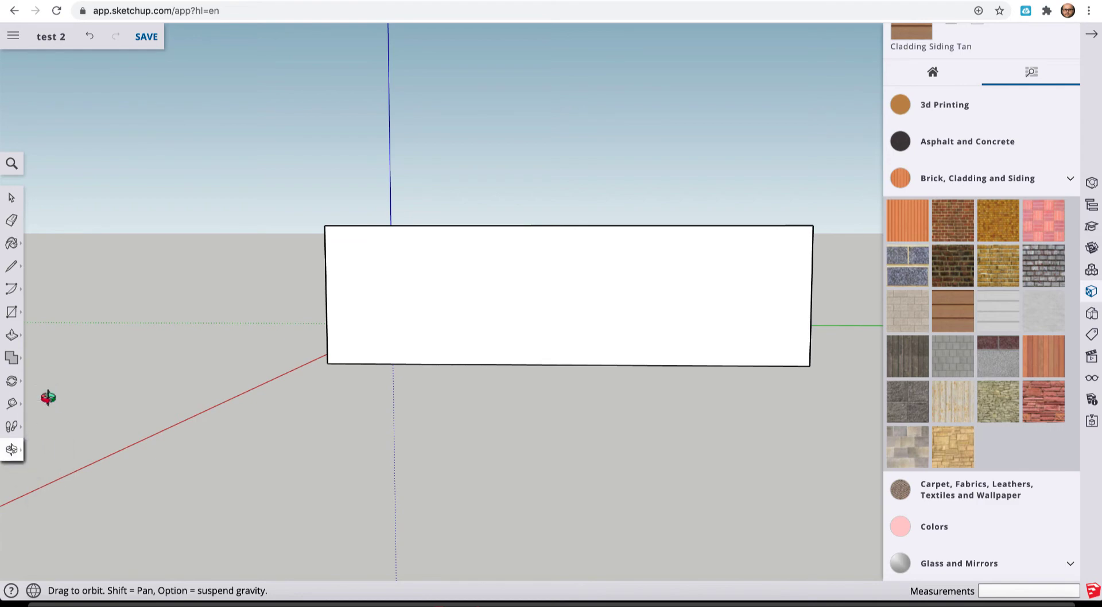
left_click_drag(48, 398, 683, 332)
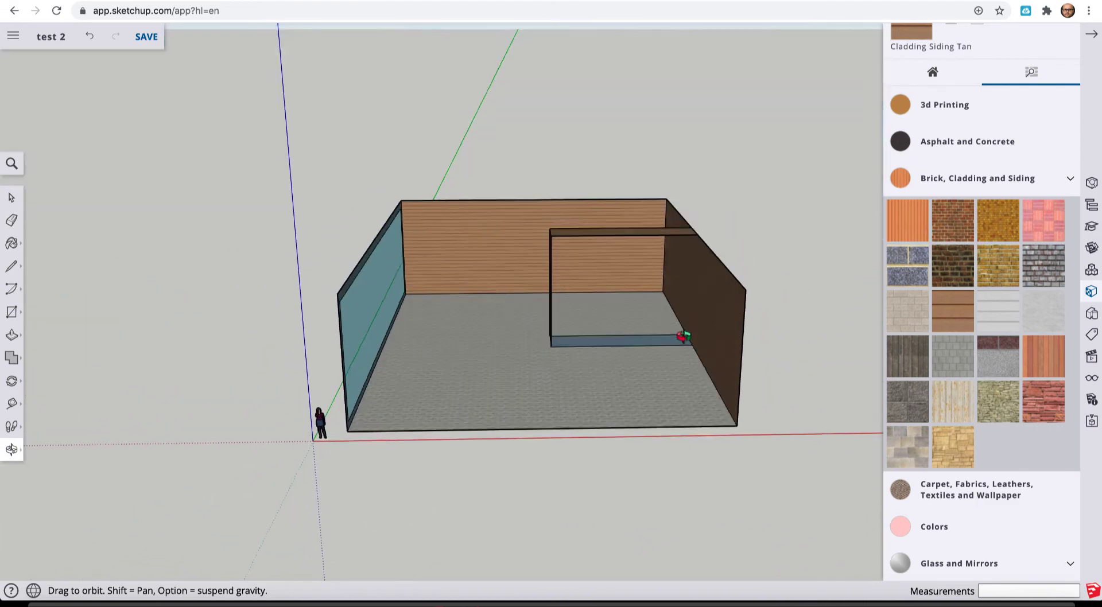
left_click(11, 312)
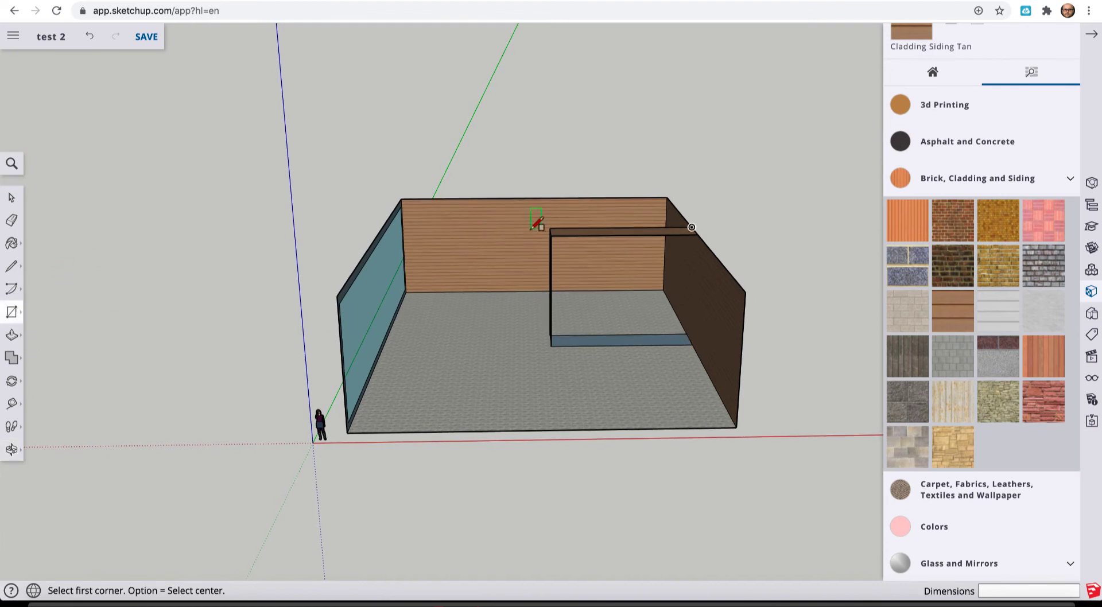
left_click(551, 235)
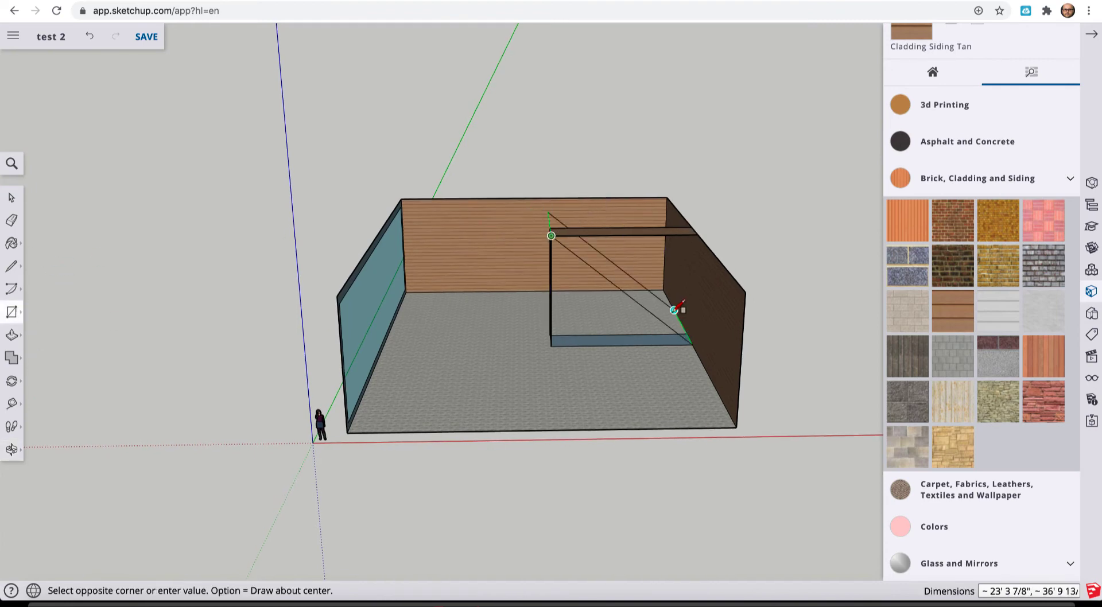
left_click(692, 343)
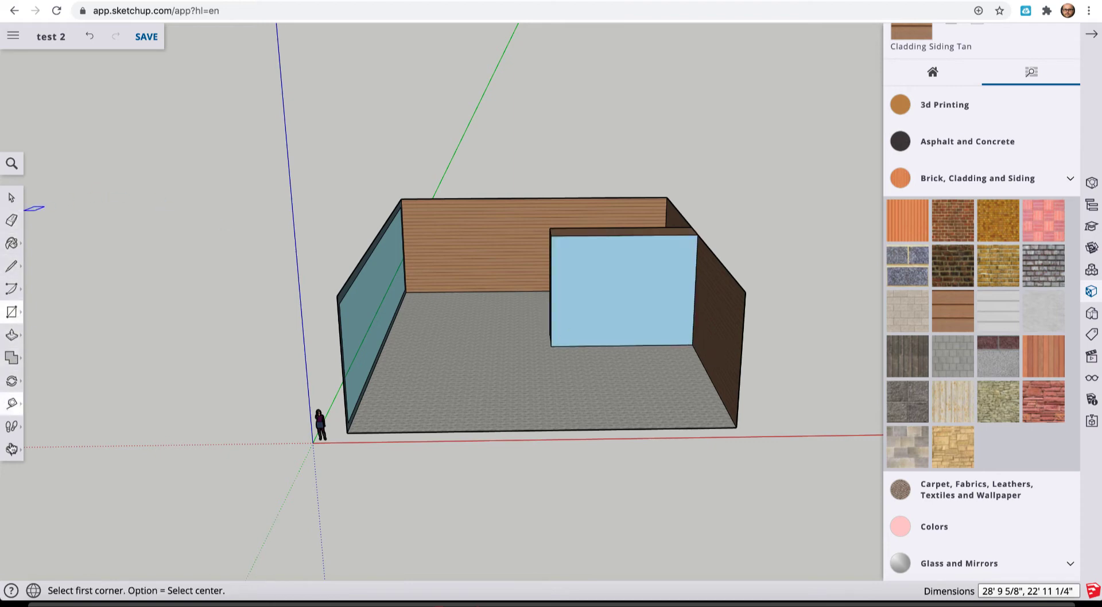
Close the partition wall's missing face on the back-wall side with a rectangle about 28' 9 5/8" by 22' 11 1/4"
left_click(11, 449)
left_click(42, 402)
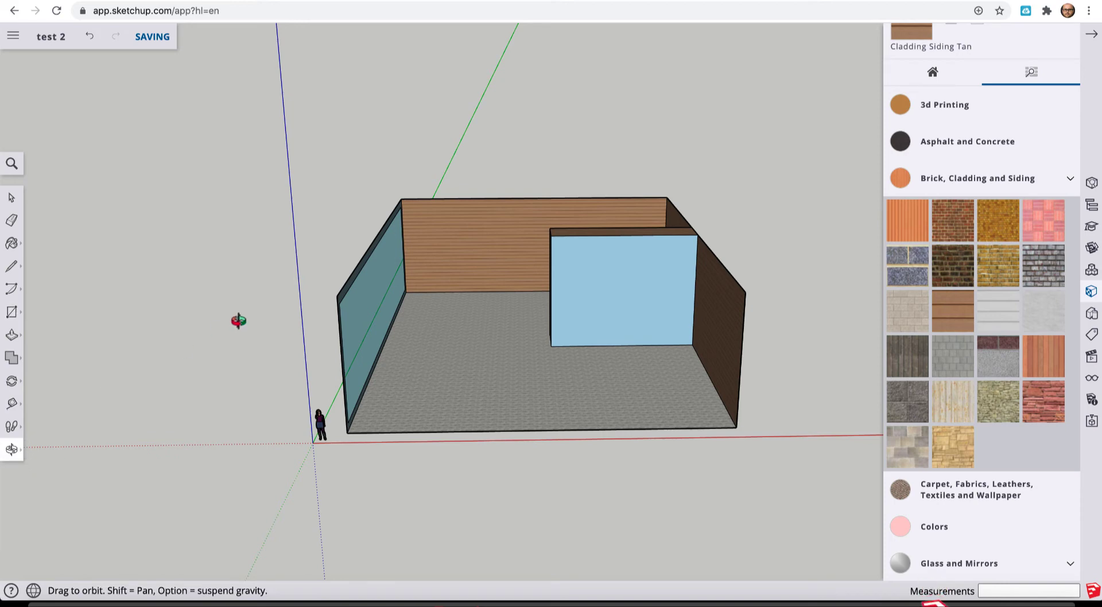
left_click_drag(239, 320, 497, 356)
left_click(11, 312)
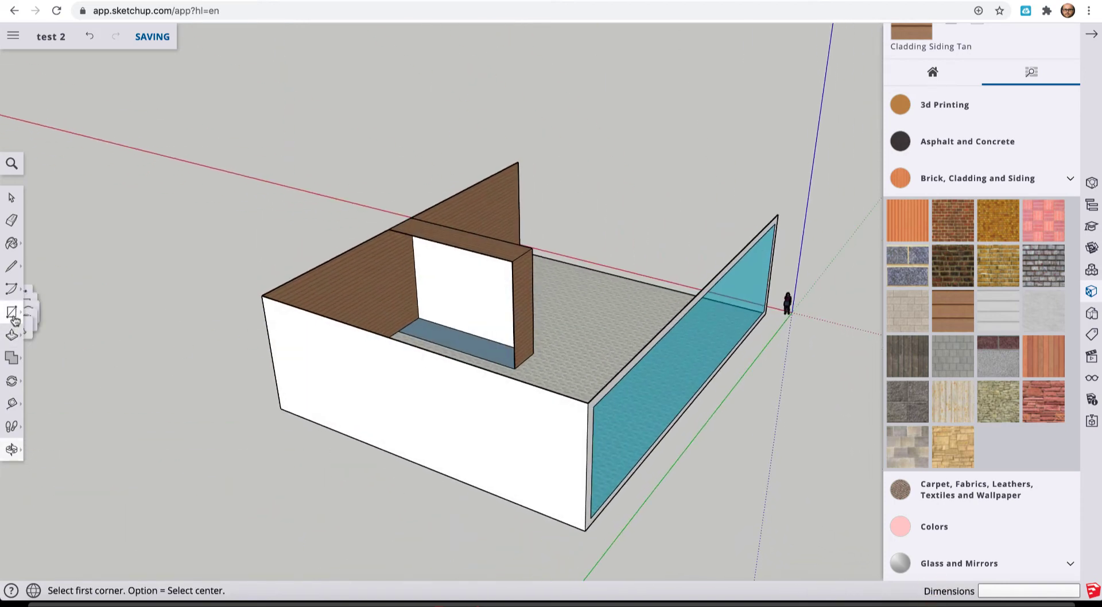
left_click(44, 261)
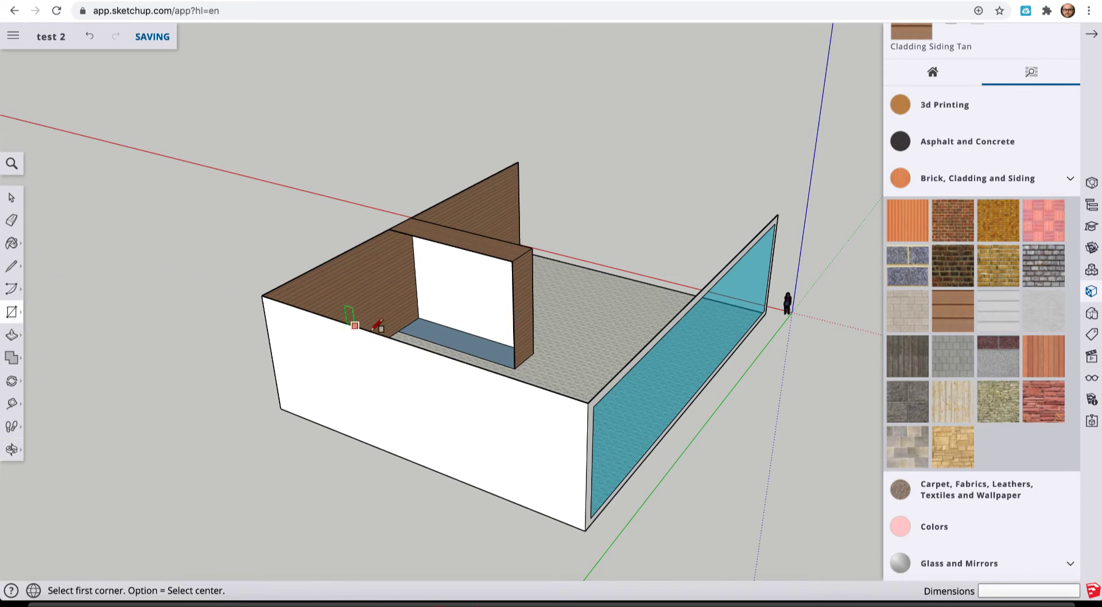
left_click(398, 331)
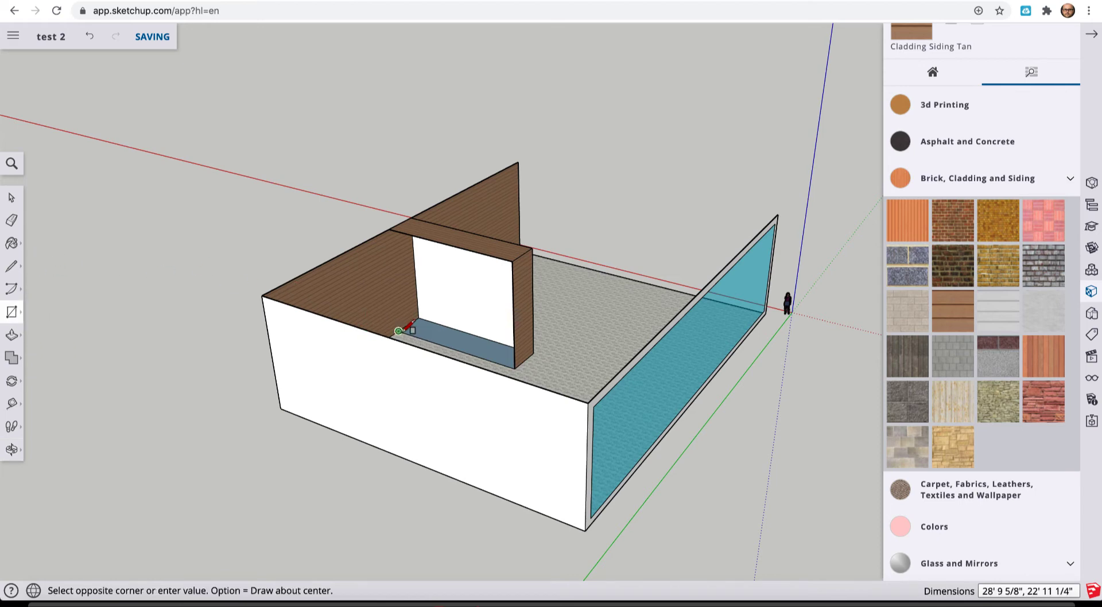
left_click(513, 261)
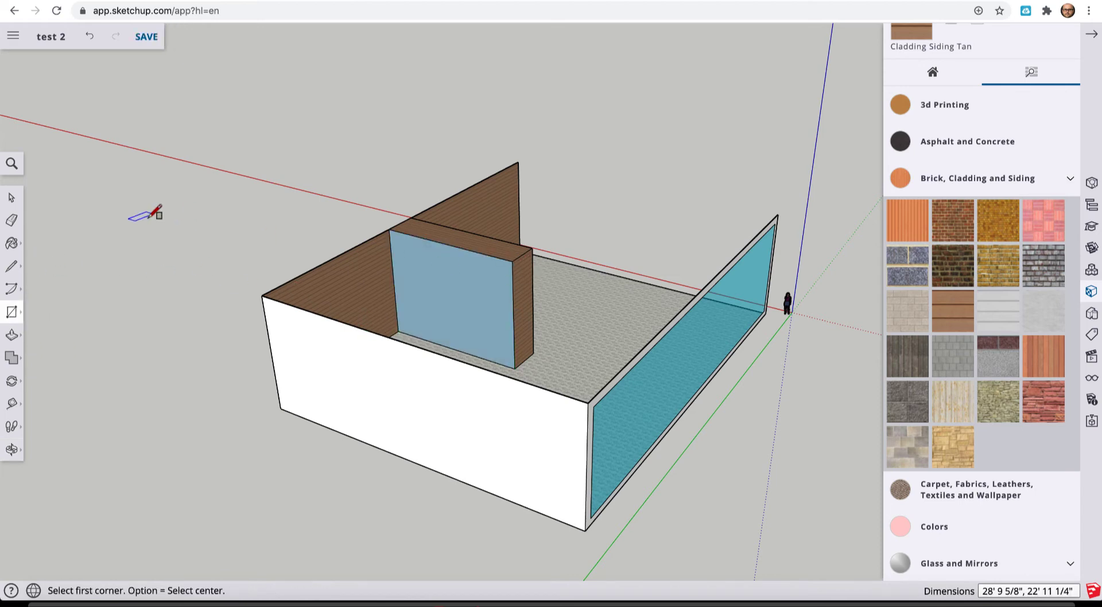
Paint both new faces of the partition wall with Cladding Siding Tan
left_click(11, 243)
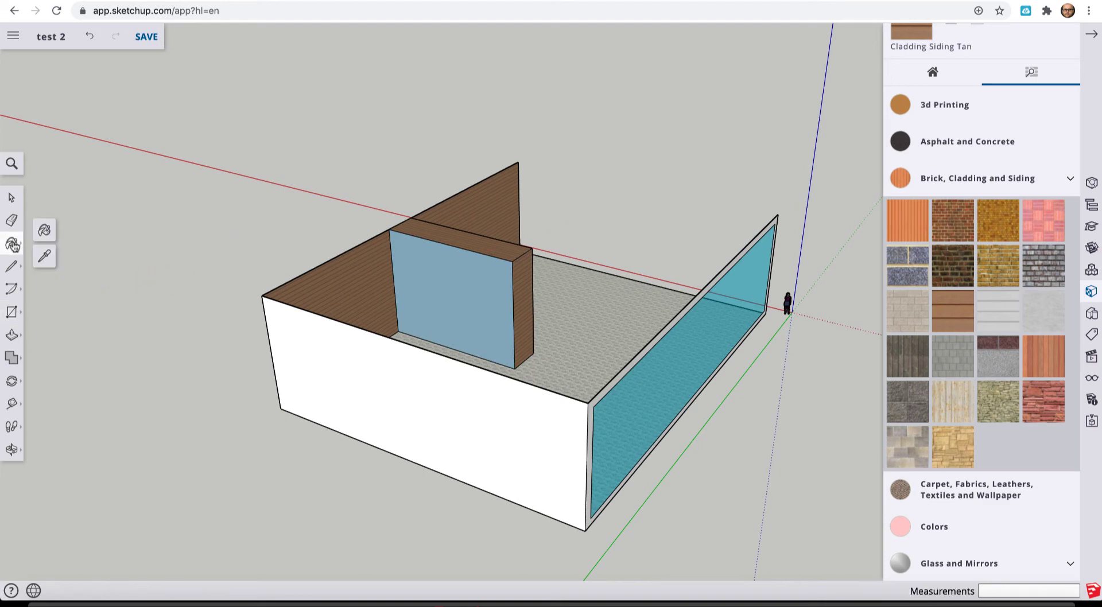
left_click(43, 230)
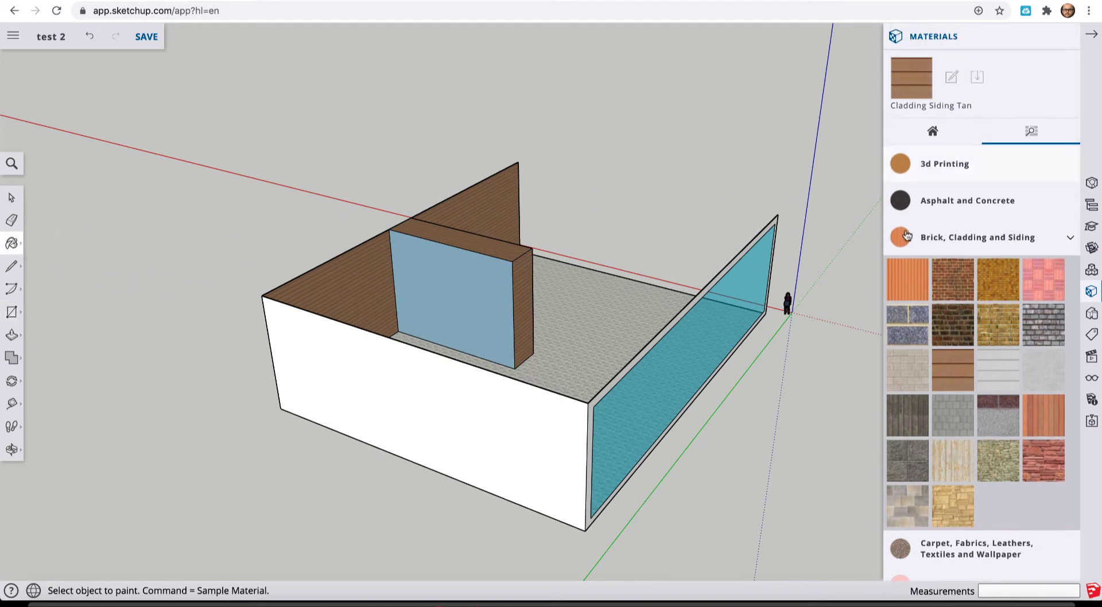
left_click(481, 287)
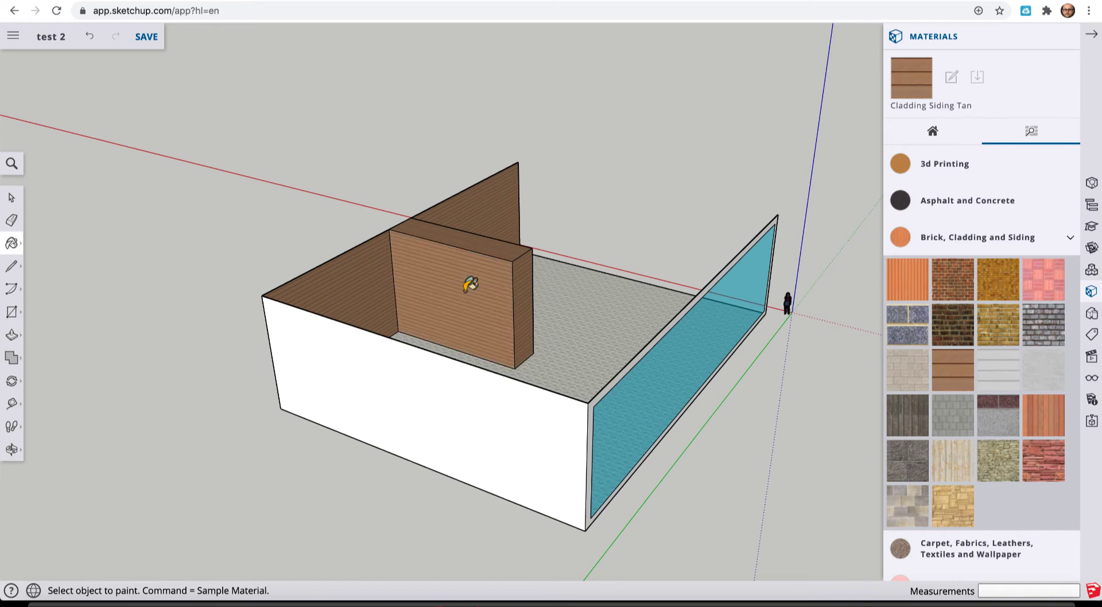
left_click(11, 449)
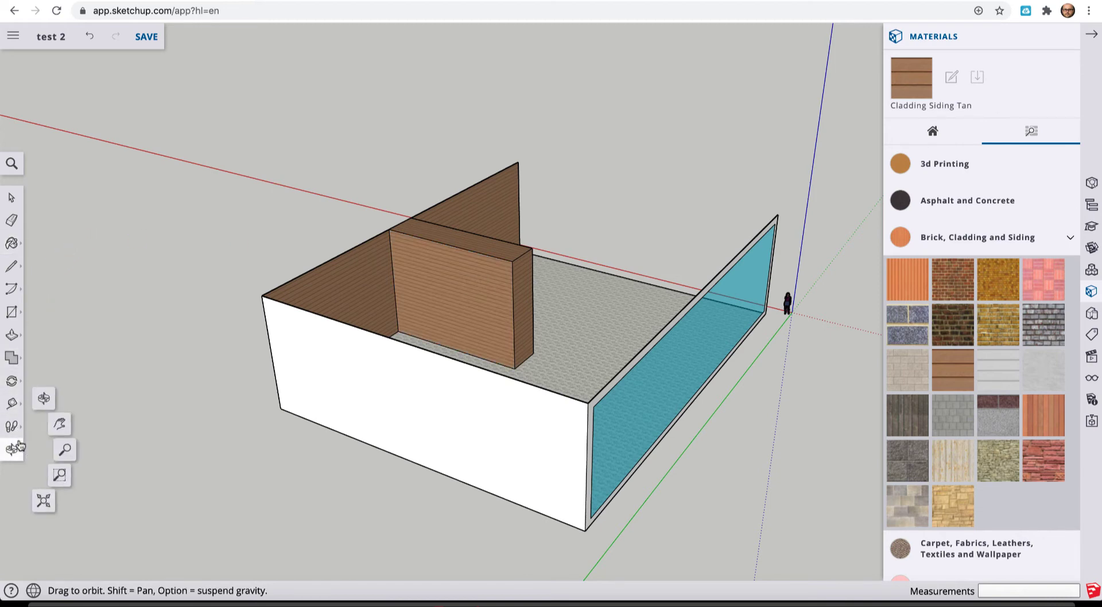
left_click_drag(282, 345, 12, 290)
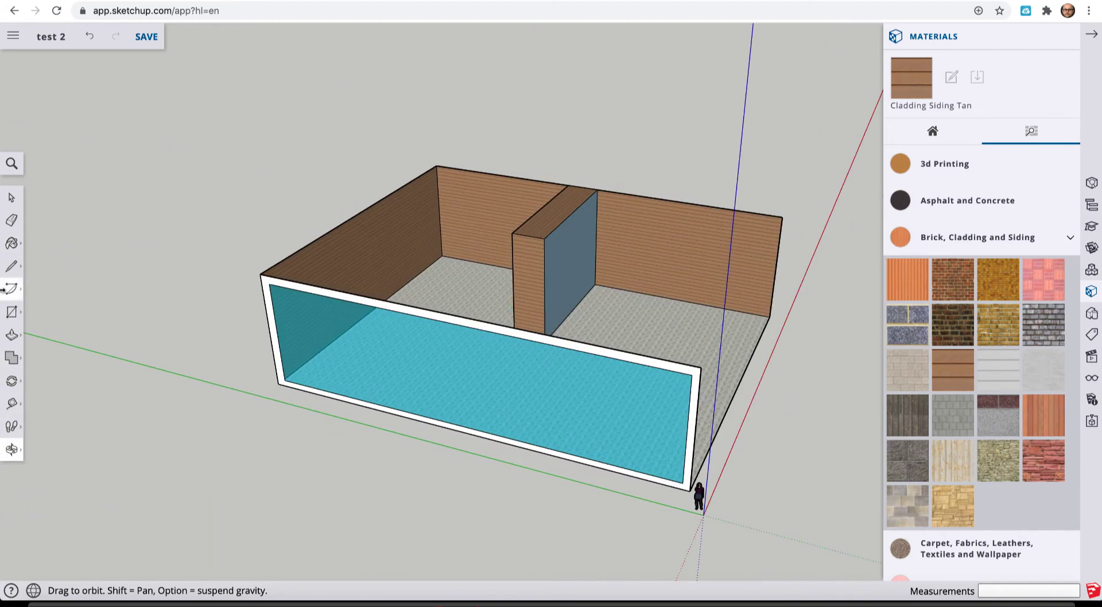
left_click(12, 243)
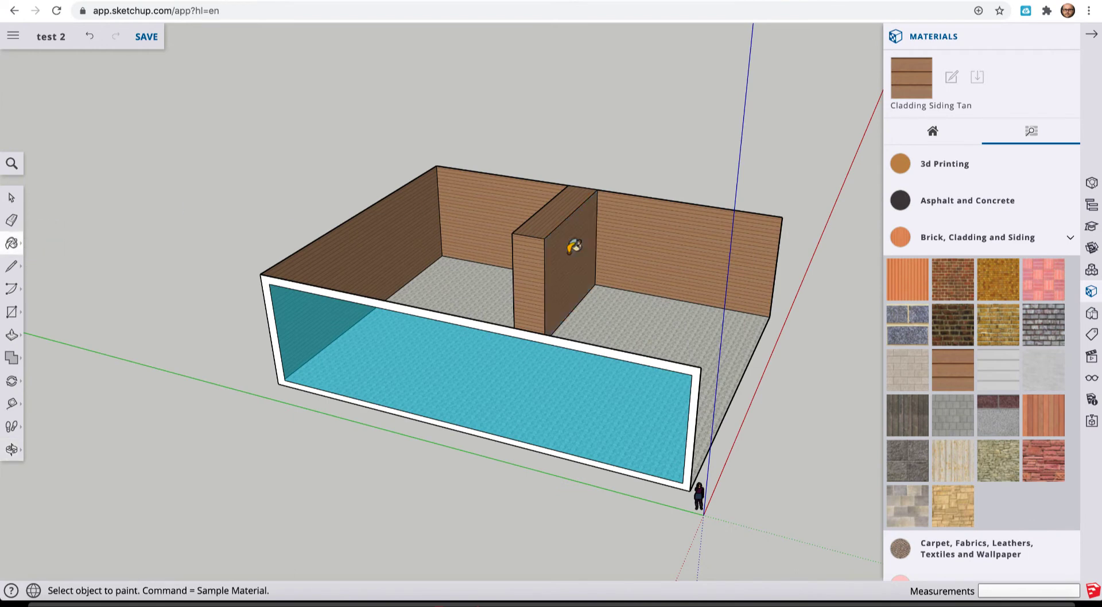
Search the 3D Warehouse for "reception desk"
left_click(13, 450)
left_click_drag(733, 173, 634, 427)
left_click_drag(543, 297, 476, 302)
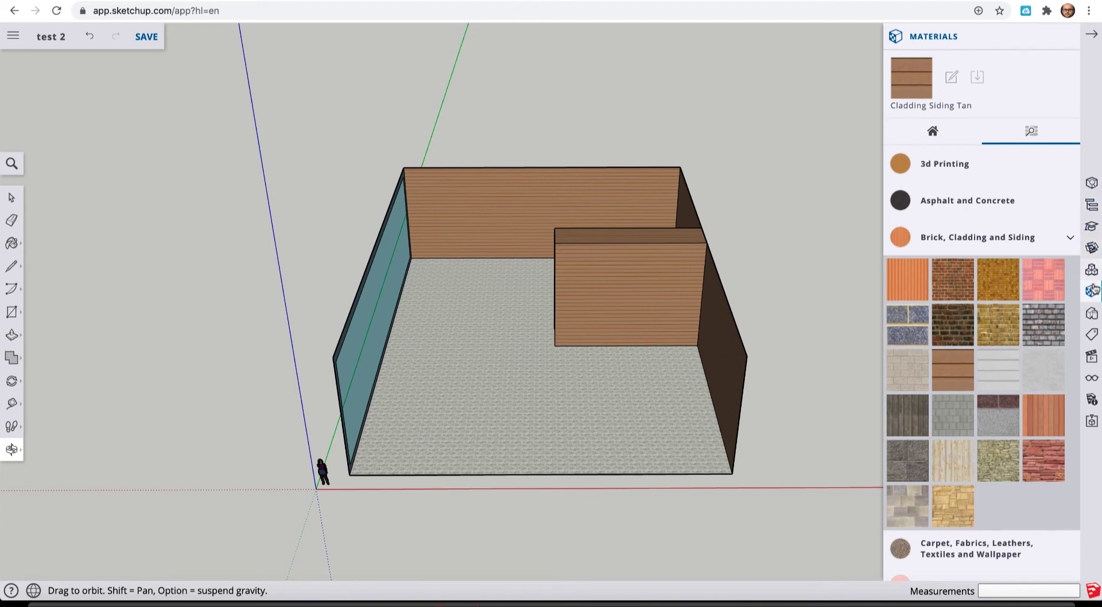
left_click(1094, 361)
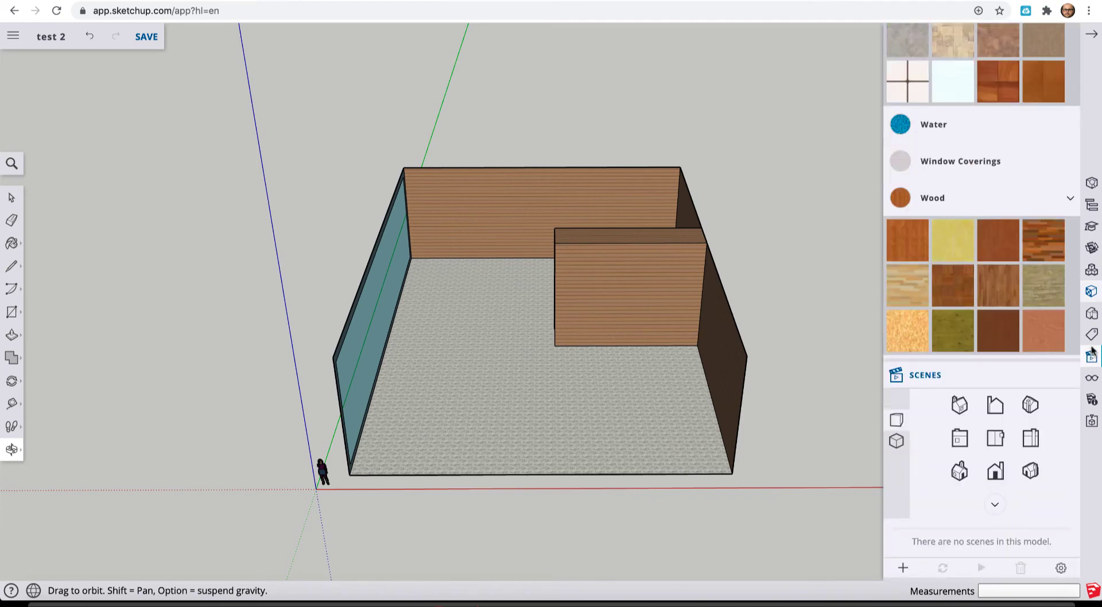
left_click(1091, 249)
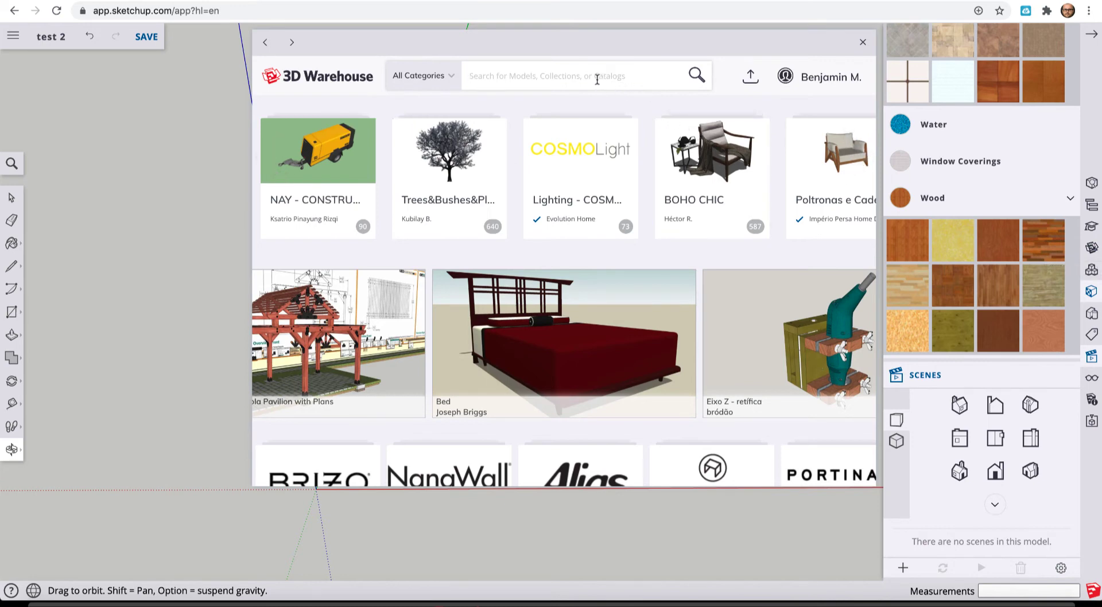
type("reception desk")
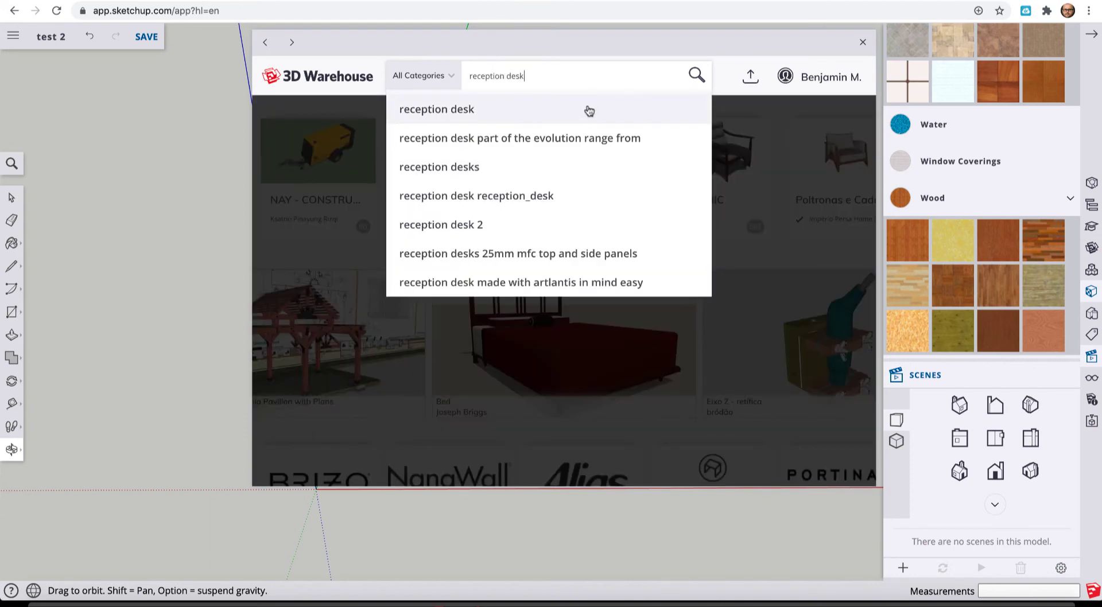
left_click(586, 112)
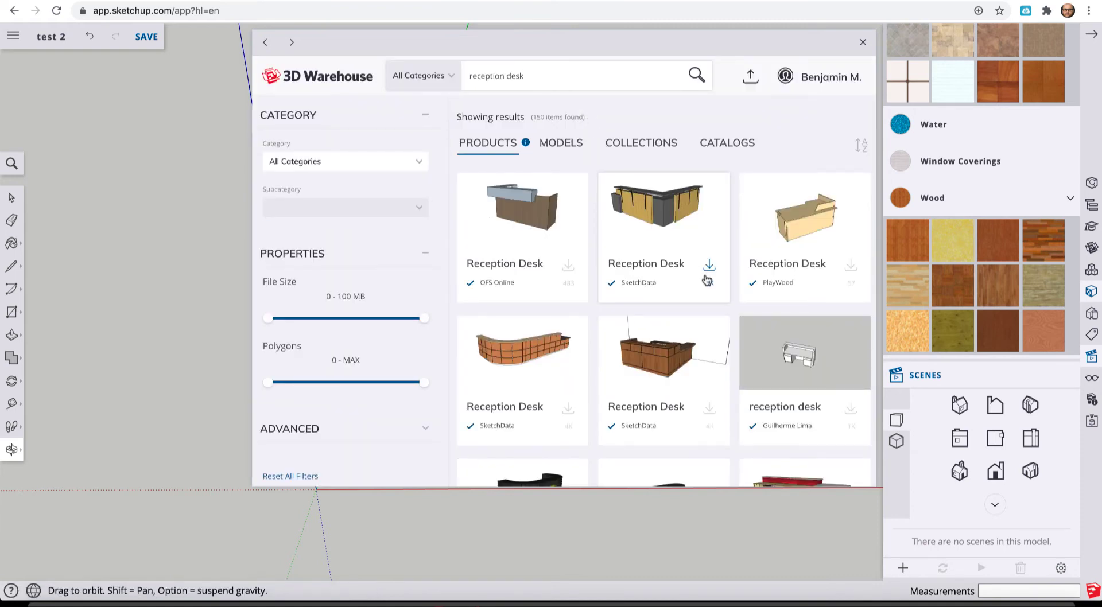
Download the curved, wood-panelled Reception Desk by SketchData and place it on the floor in front of the partition wall
scroll(707, 280, "down", 6)
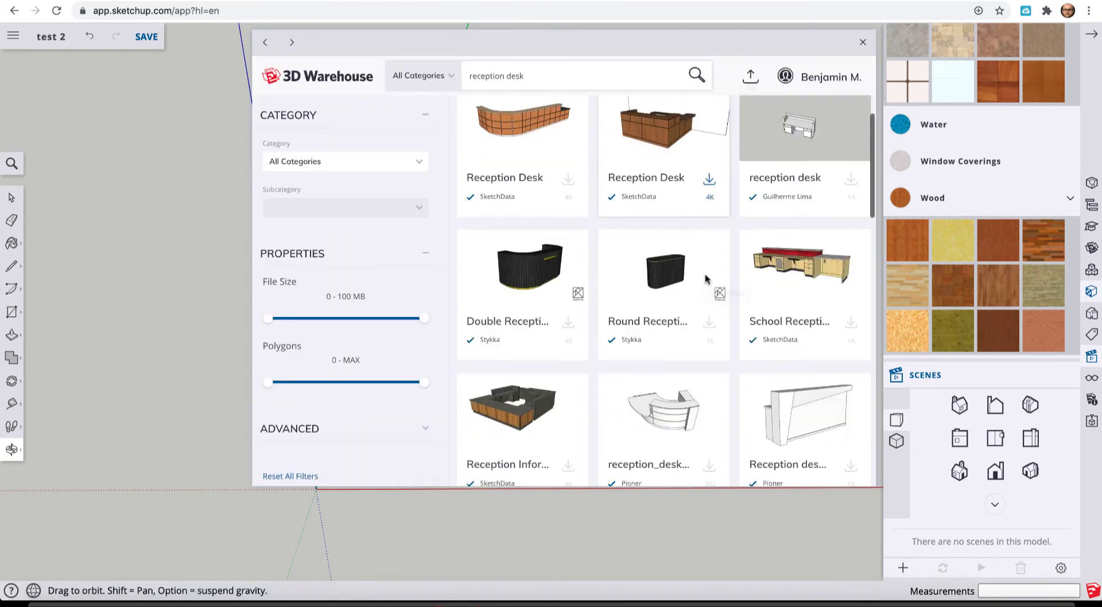
scroll(707, 280, "down", 6)
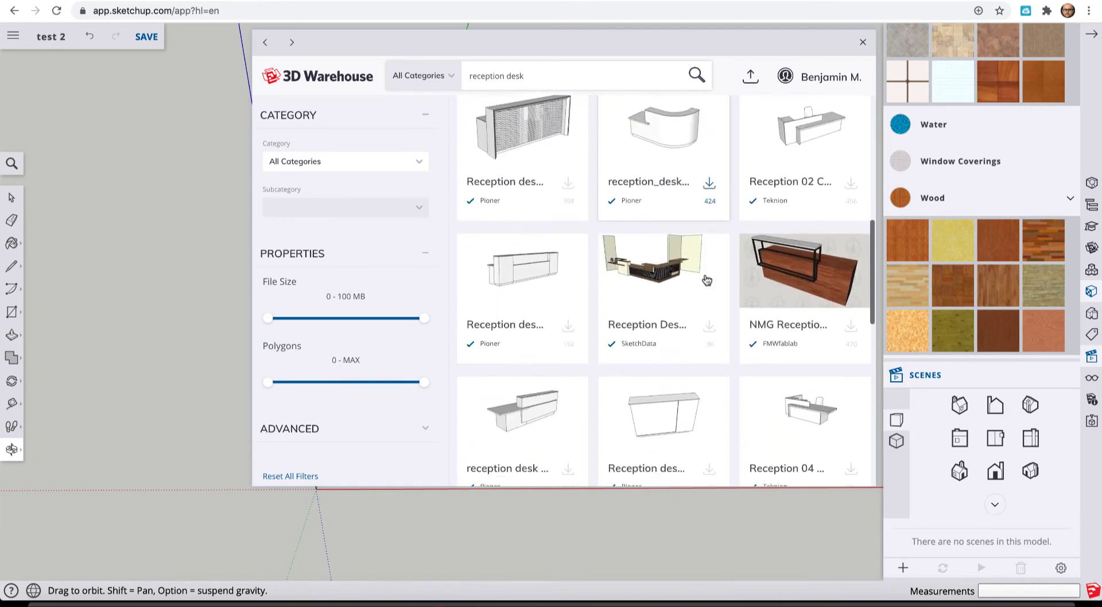
scroll(707, 280, "up", 12)
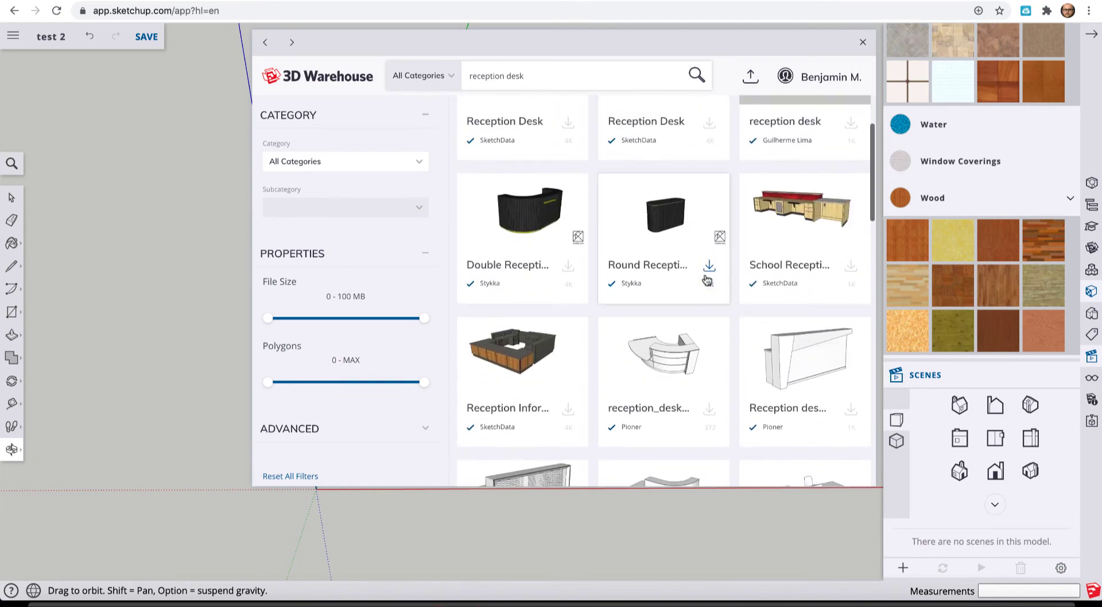
scroll(707, 280, "up", 2)
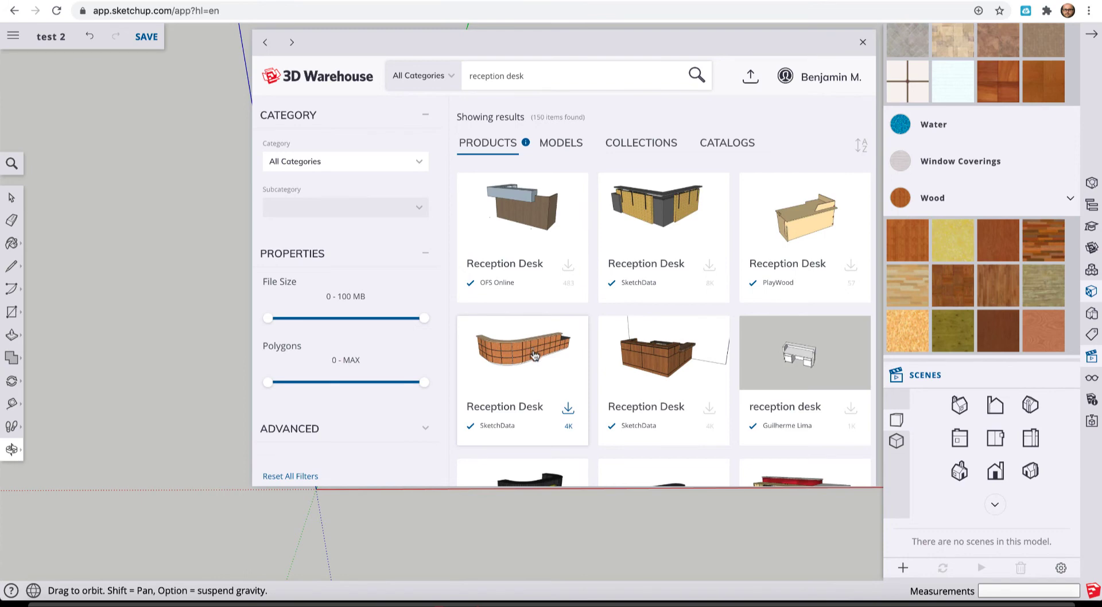
left_click(567, 408)
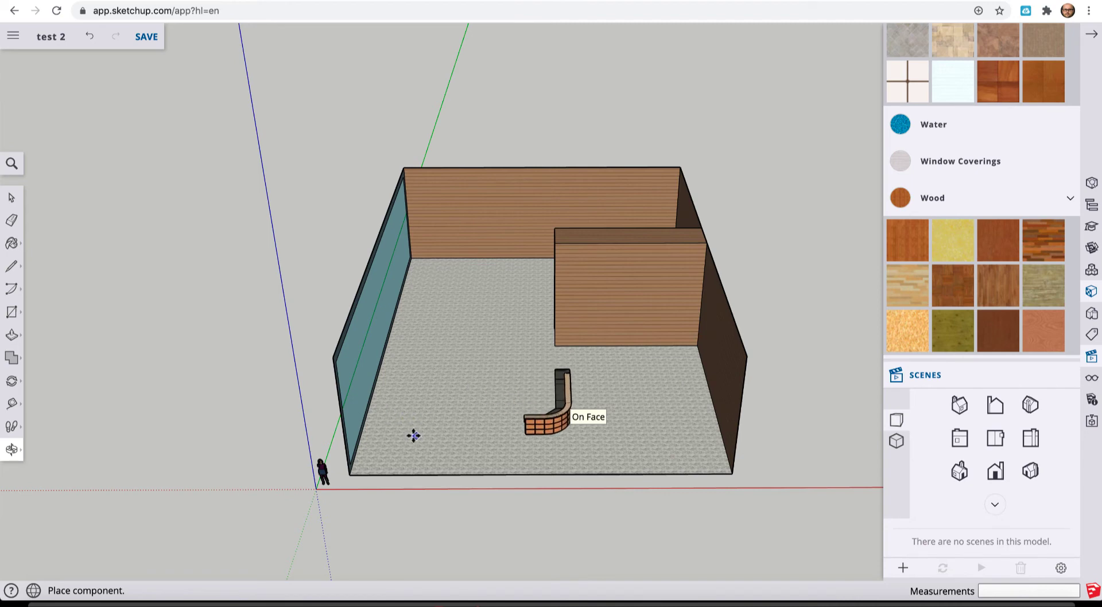
left_click(413, 436)
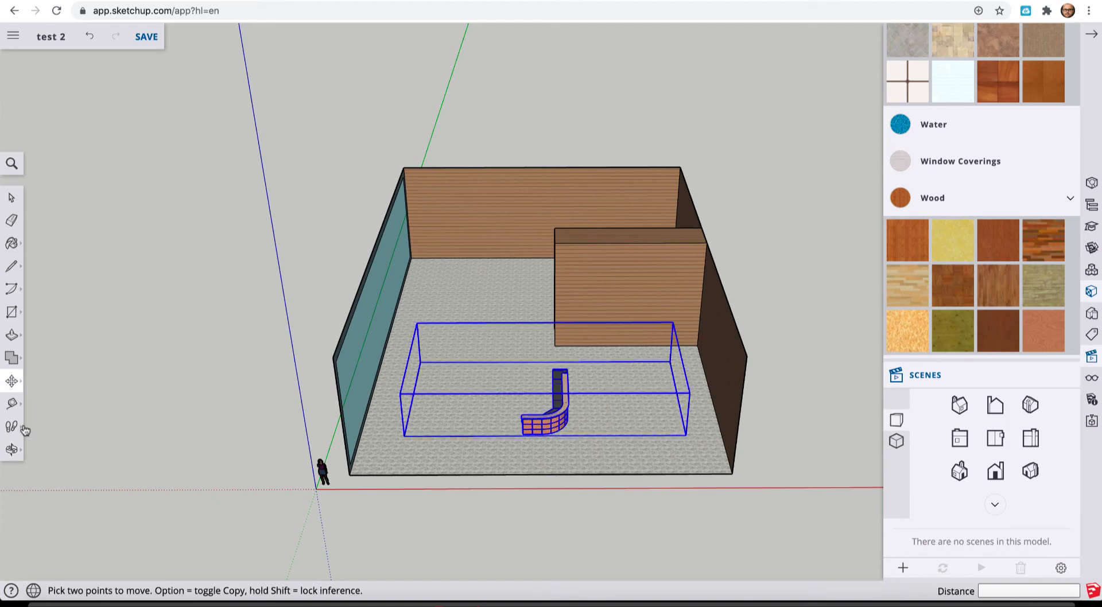
left_click(14, 451)
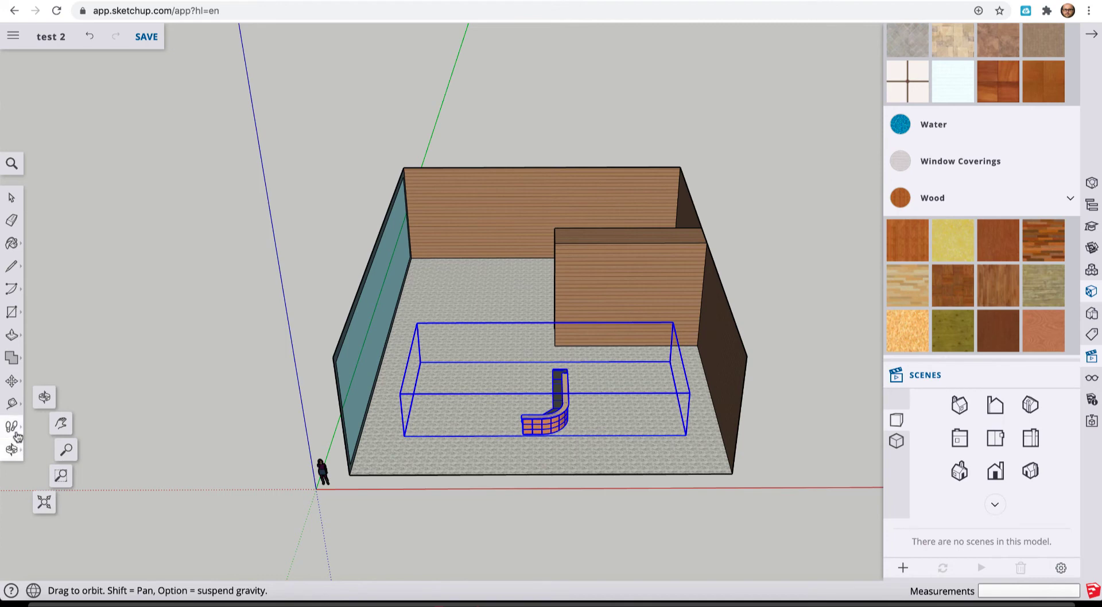
Enlarge the reception desk uniformly with the Scale tool, pulling its front upper corner grip out past the glass wall
left_click(11, 427)
left_click(12, 404)
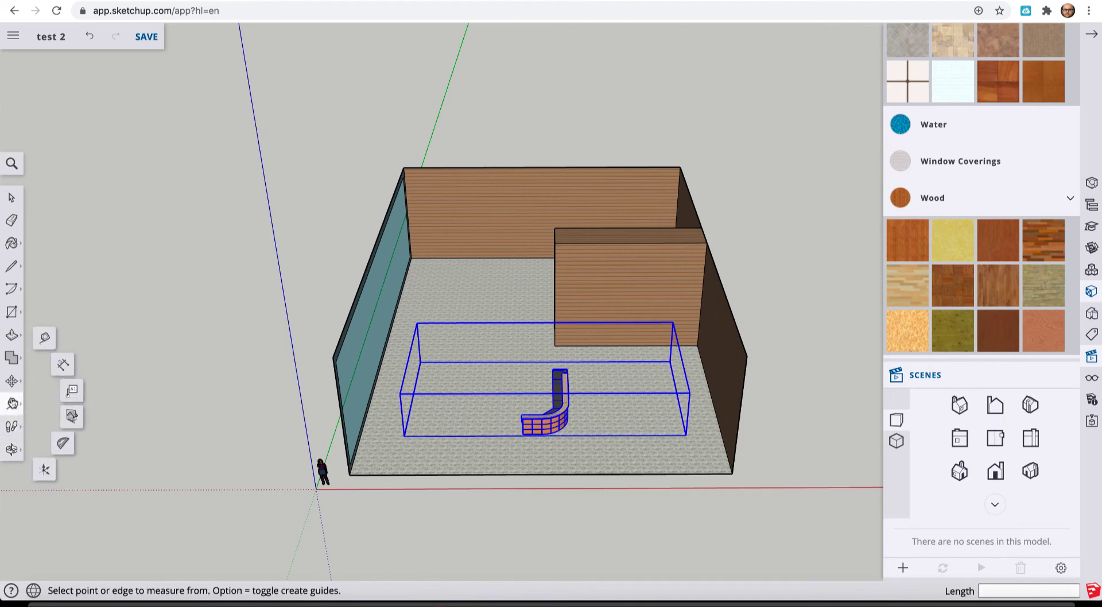
left_click(13, 334)
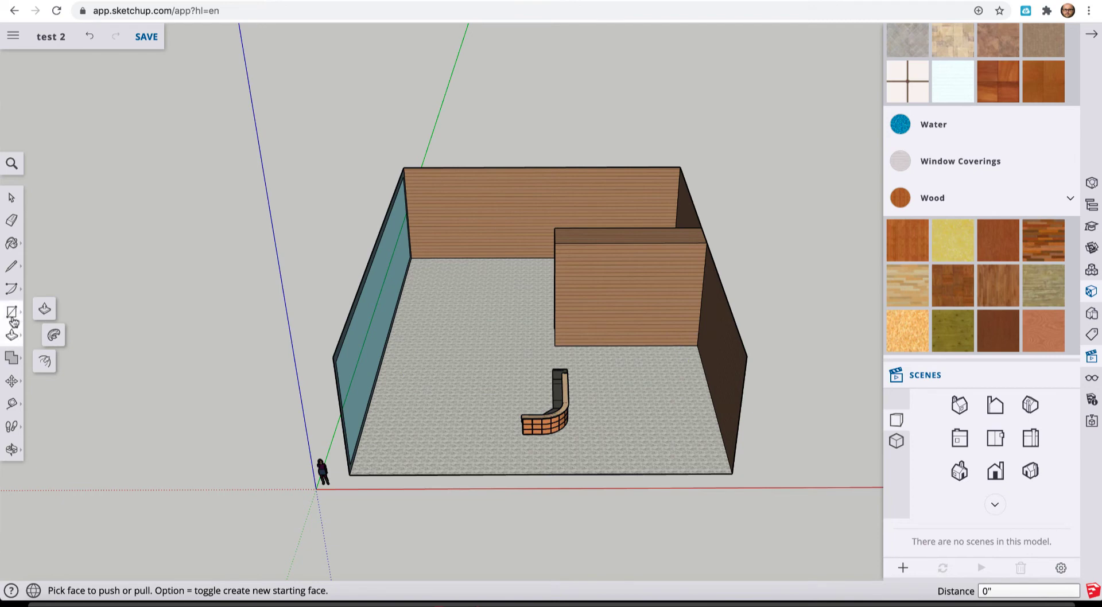
left_click(12, 313)
left_click(11, 382)
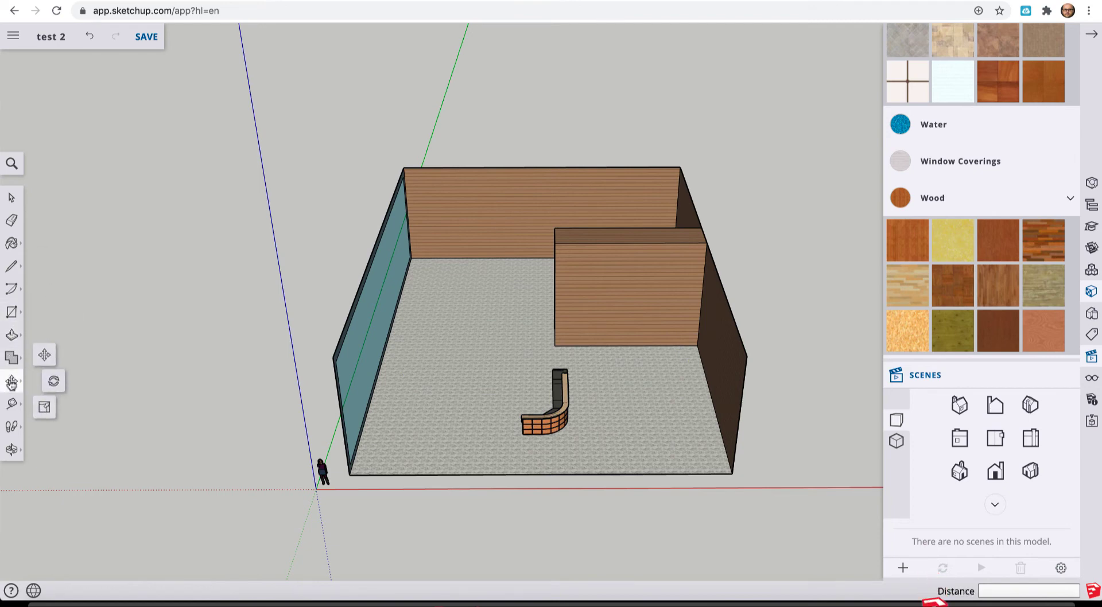
left_click(44, 409)
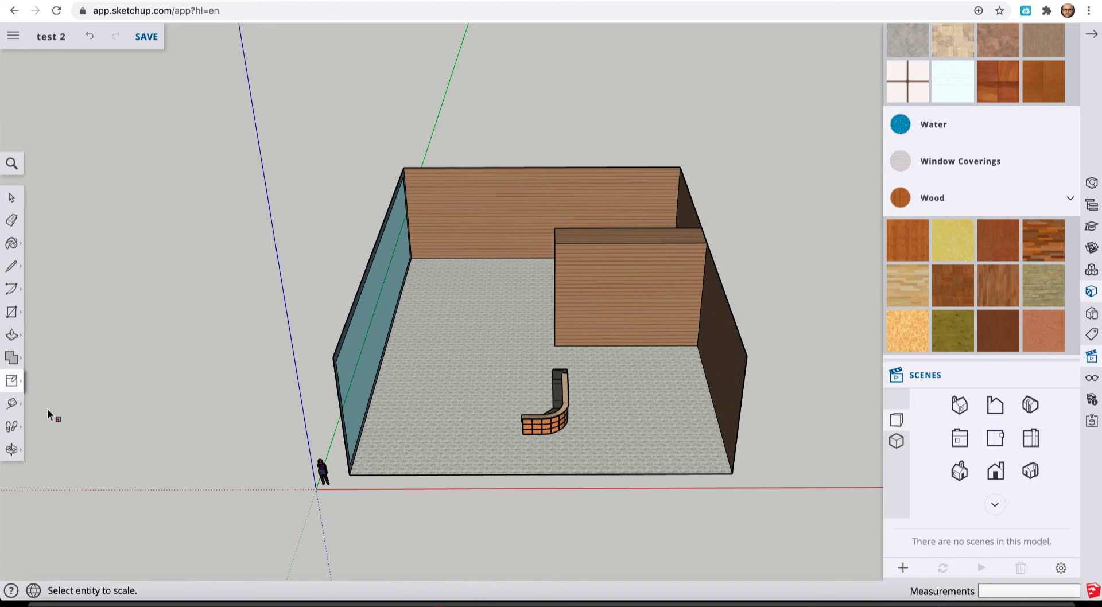
left_click(548, 421)
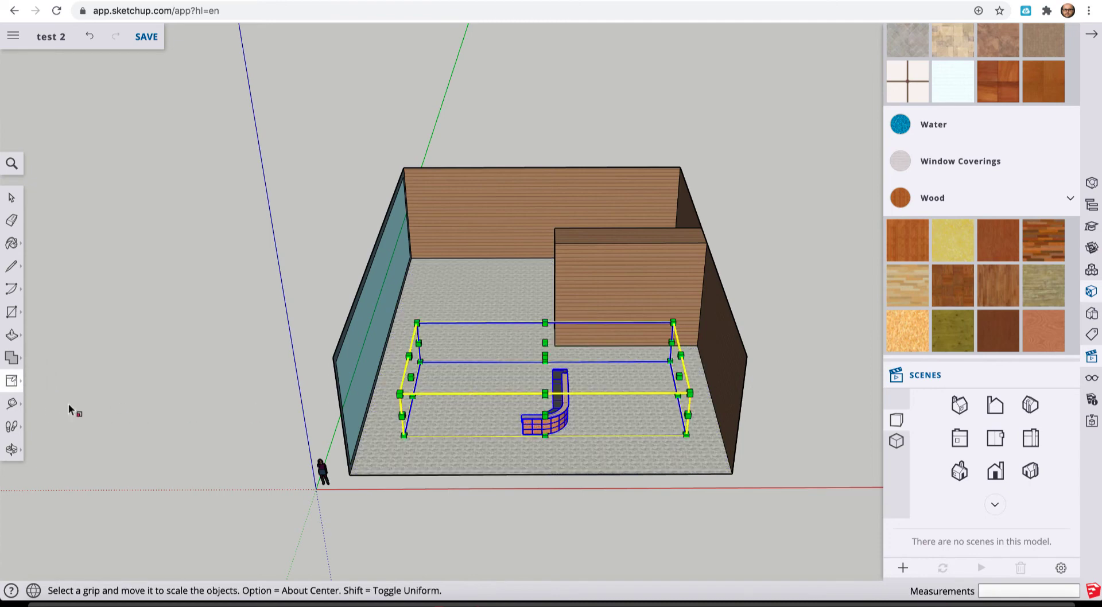
left_click(12, 382)
left_click_drag(399, 394, 174, 420)
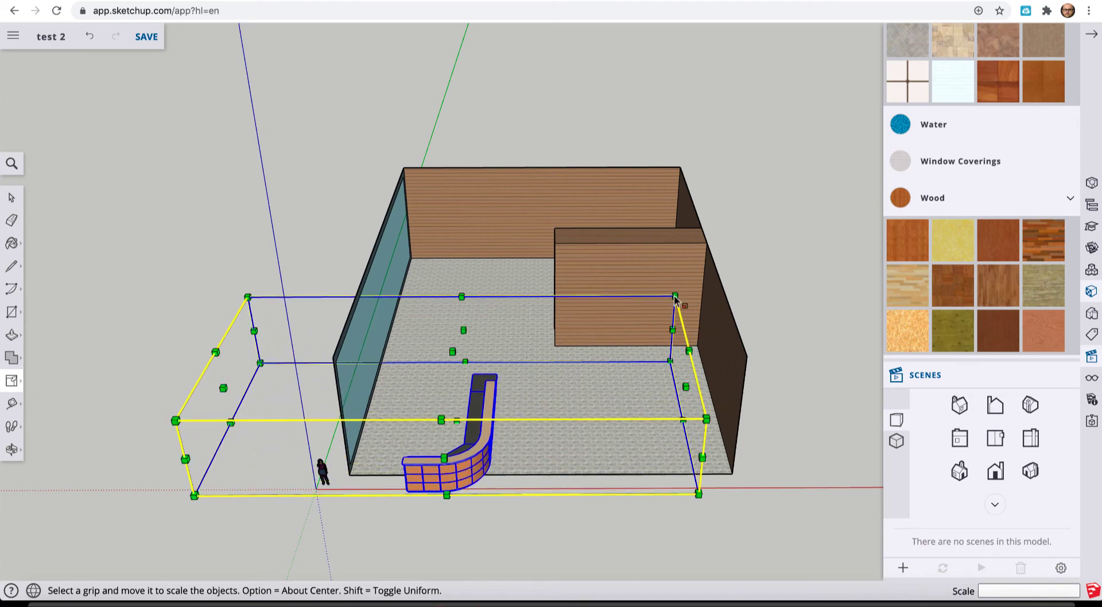
Scale the reception desk up further from its back upper corner on the partition side, reduce it slightly, and deselect it
left_click_drag(676, 296, 833, 211)
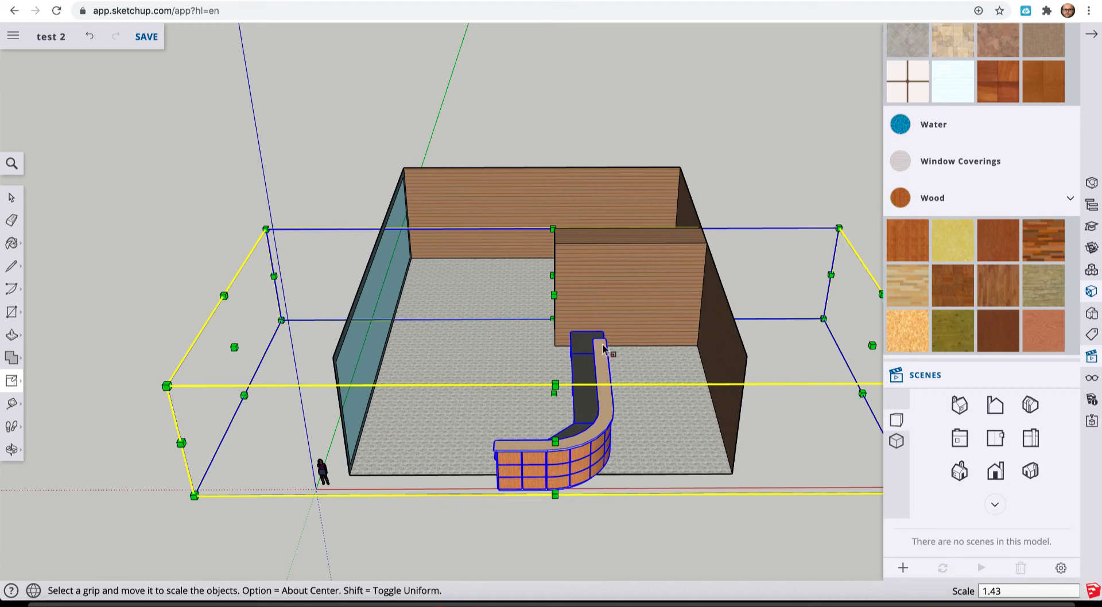
left_click_drag(838, 229, 795, 271)
left_click(12, 197)
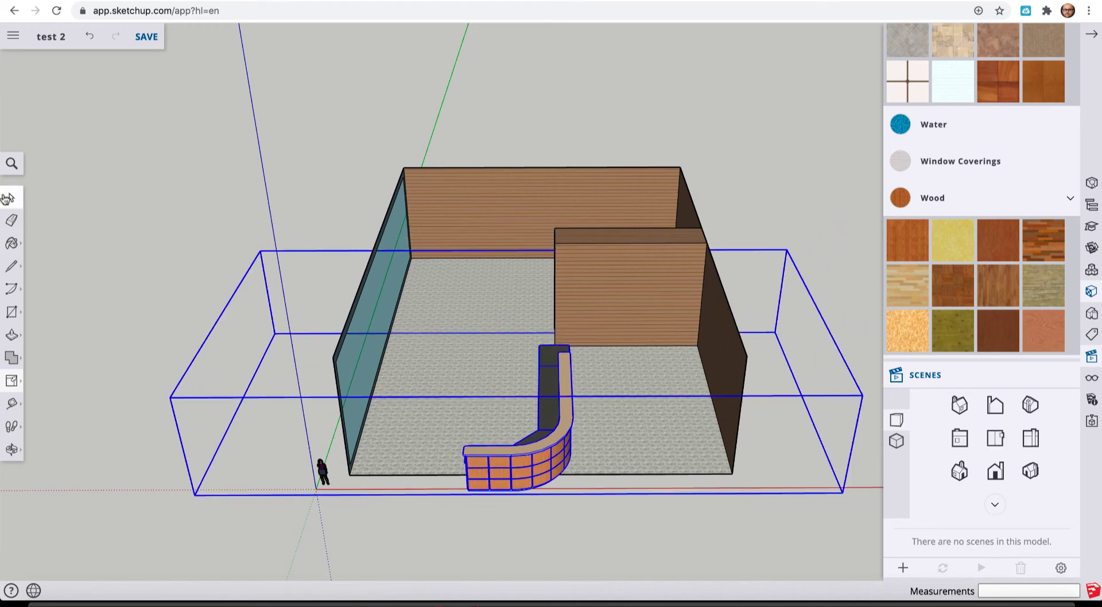
left_click(157, 240)
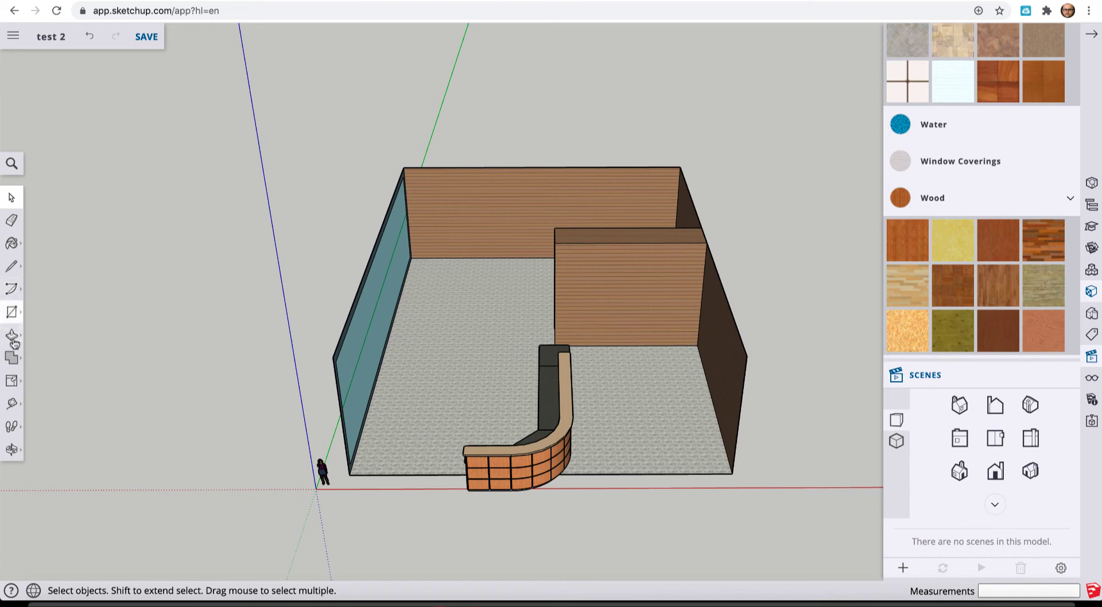
Rotate the reception desk about 90.2 degrees on the floor plane so its long panelled side faces the room's open front
left_click(16, 428)
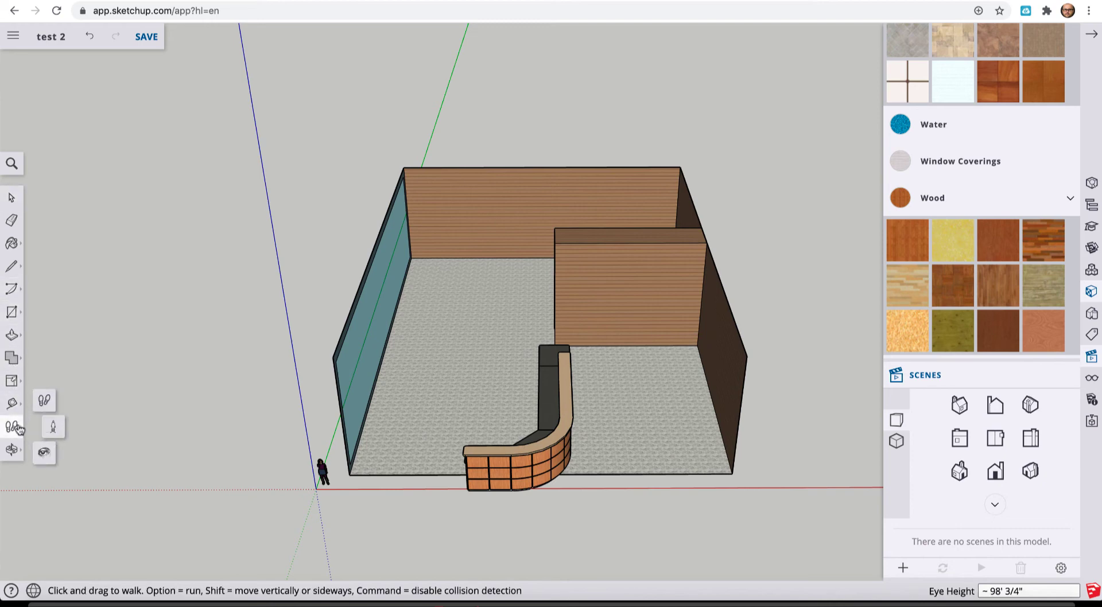
left_click(18, 408)
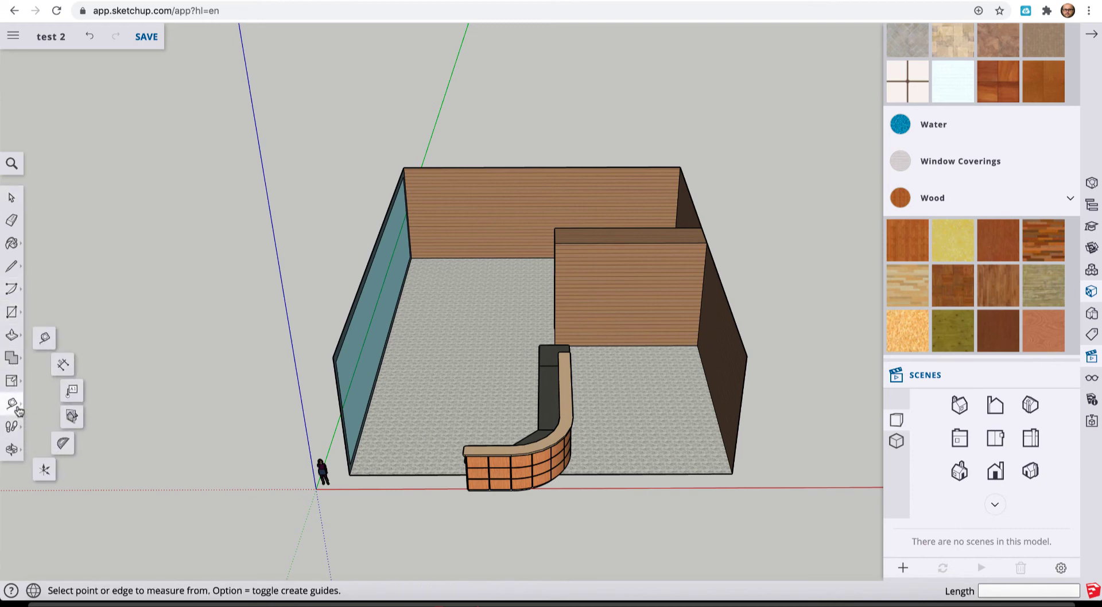
left_click(17, 387)
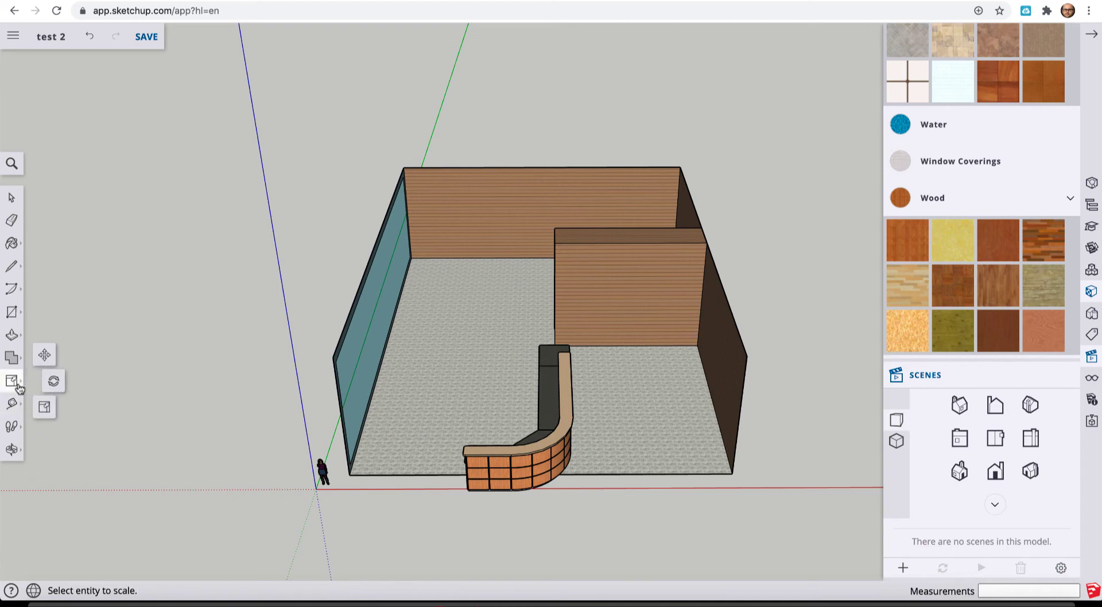
left_click(53, 381)
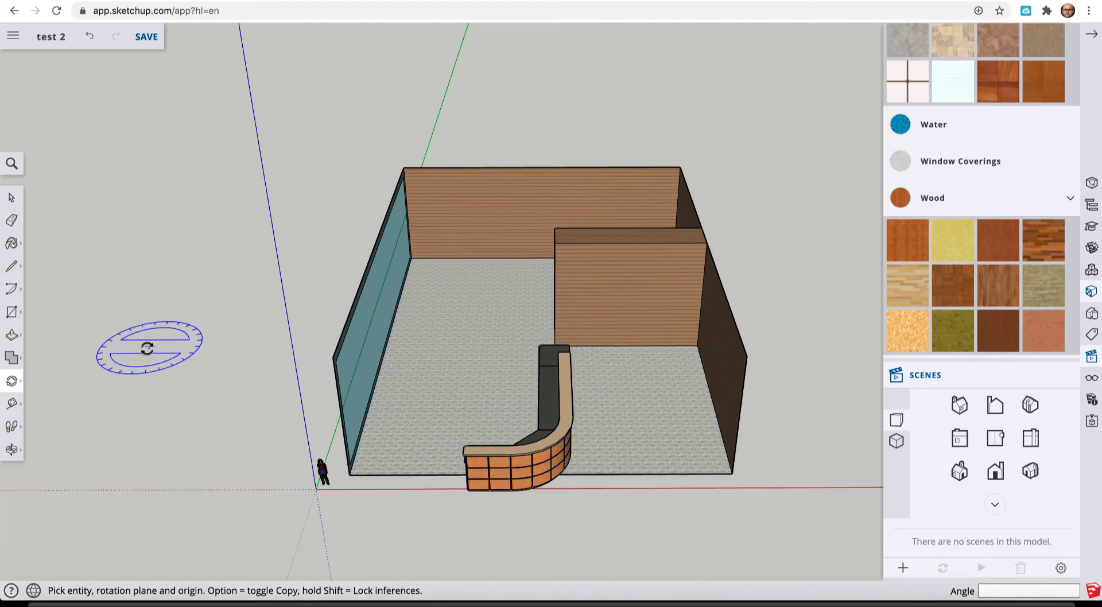
left_click(19, 383)
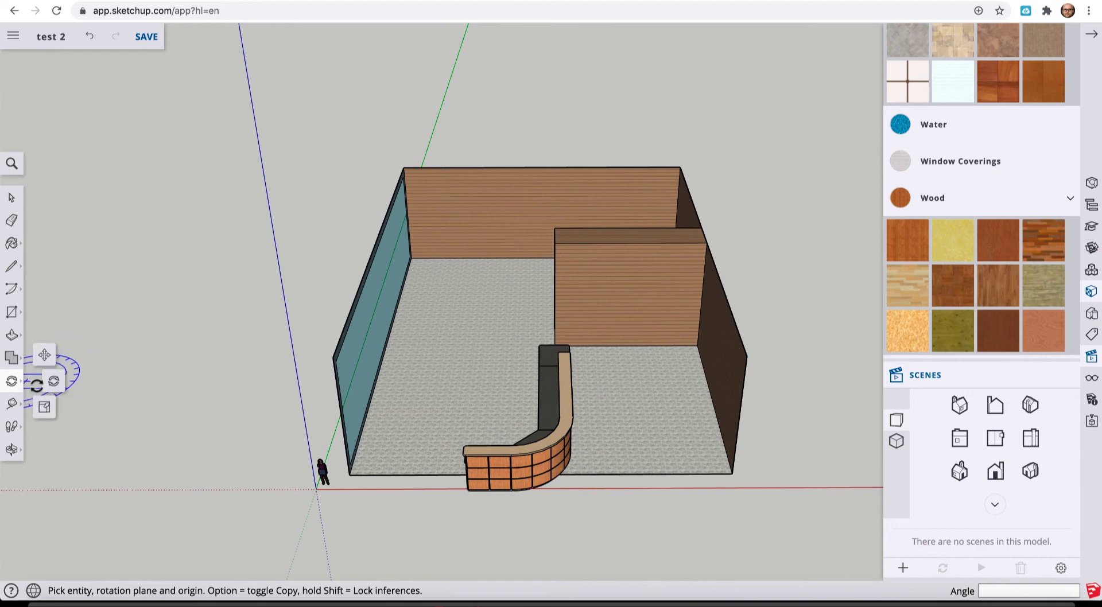
left_click(54, 381)
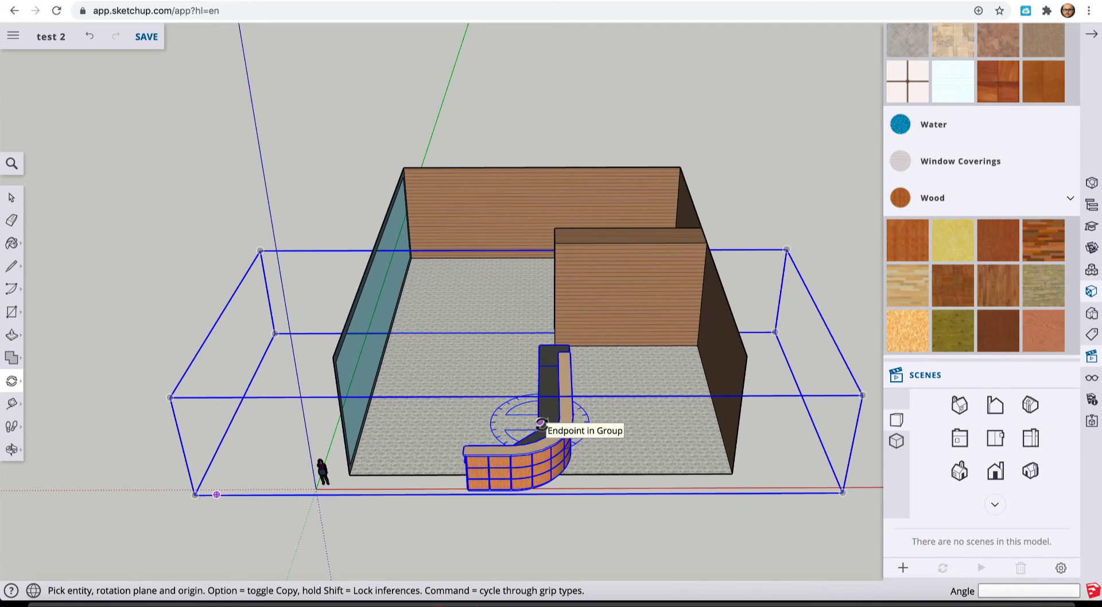
left_click(524, 425)
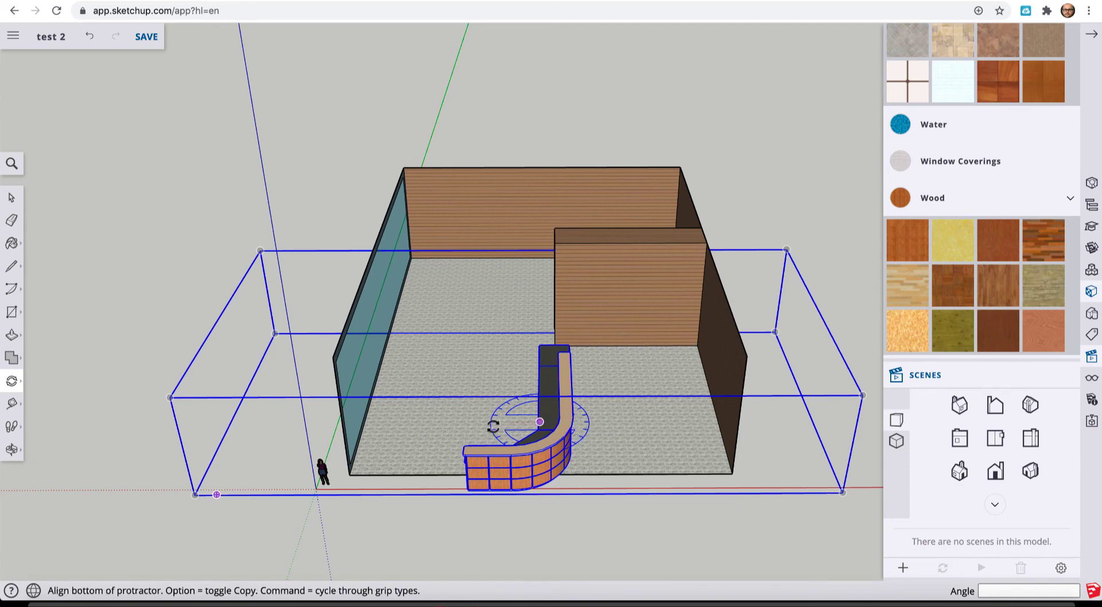
left_click(400, 430)
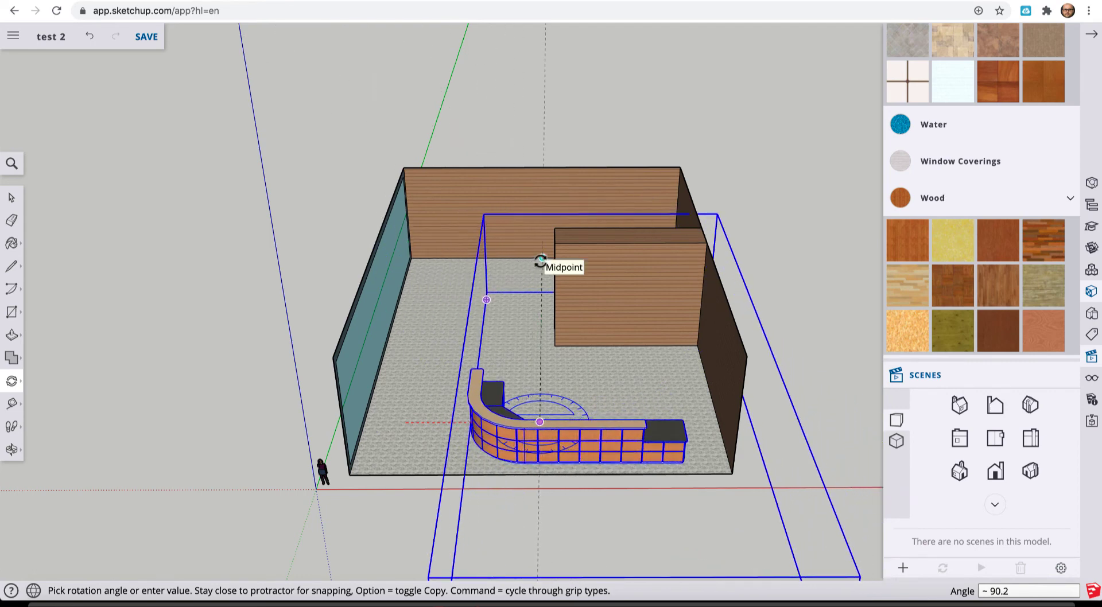
left_click(540, 261)
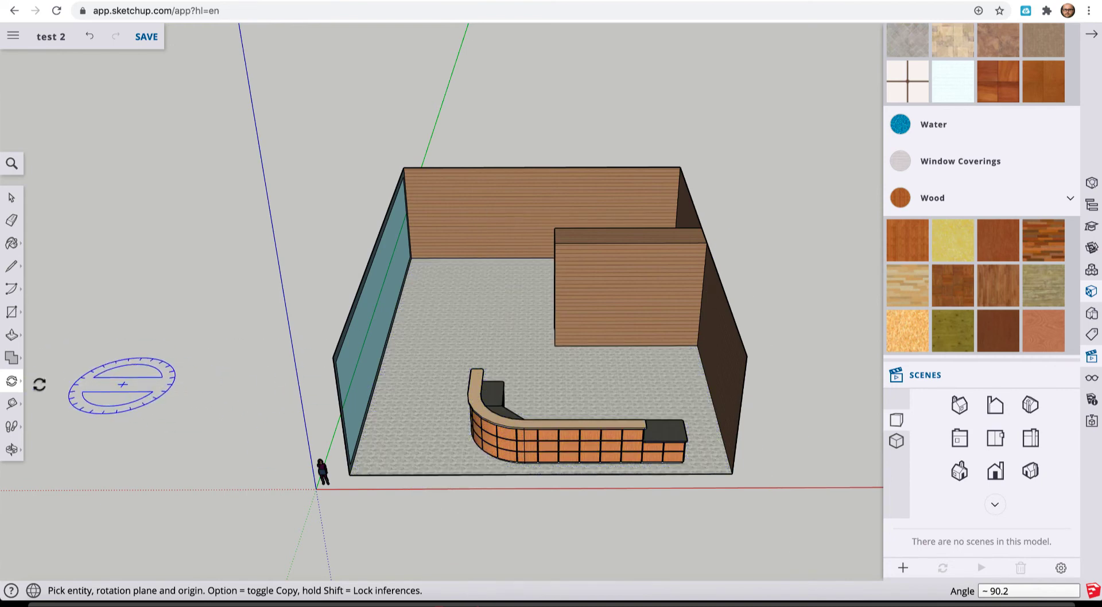
Move the reception desk about 17' 8 3/8" deeper into the room, away from the open front edge
mouse_move(12, 383)
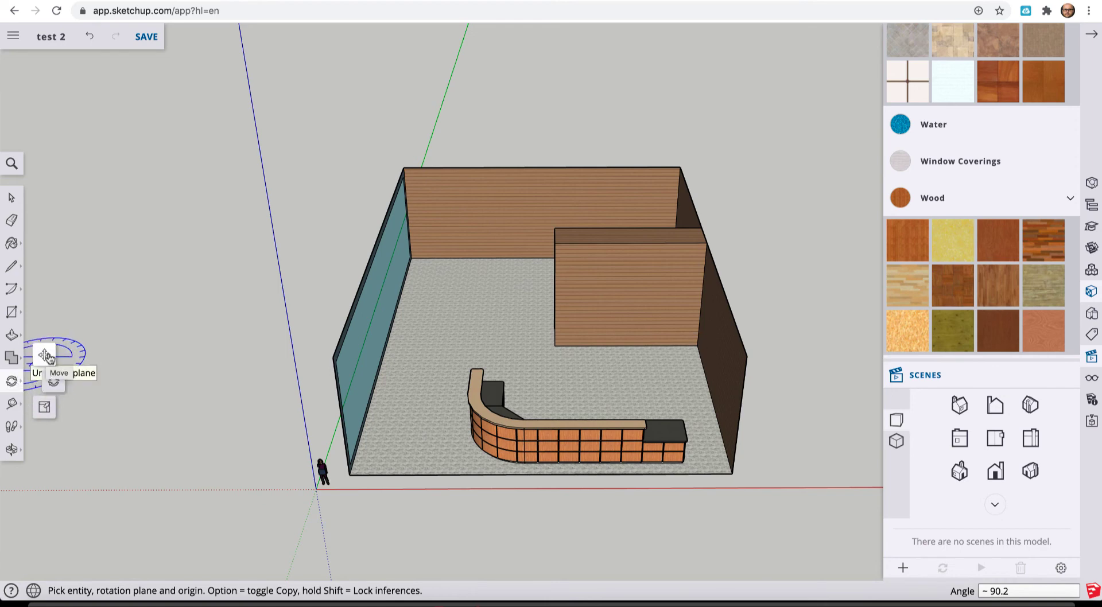
left_click(46, 356)
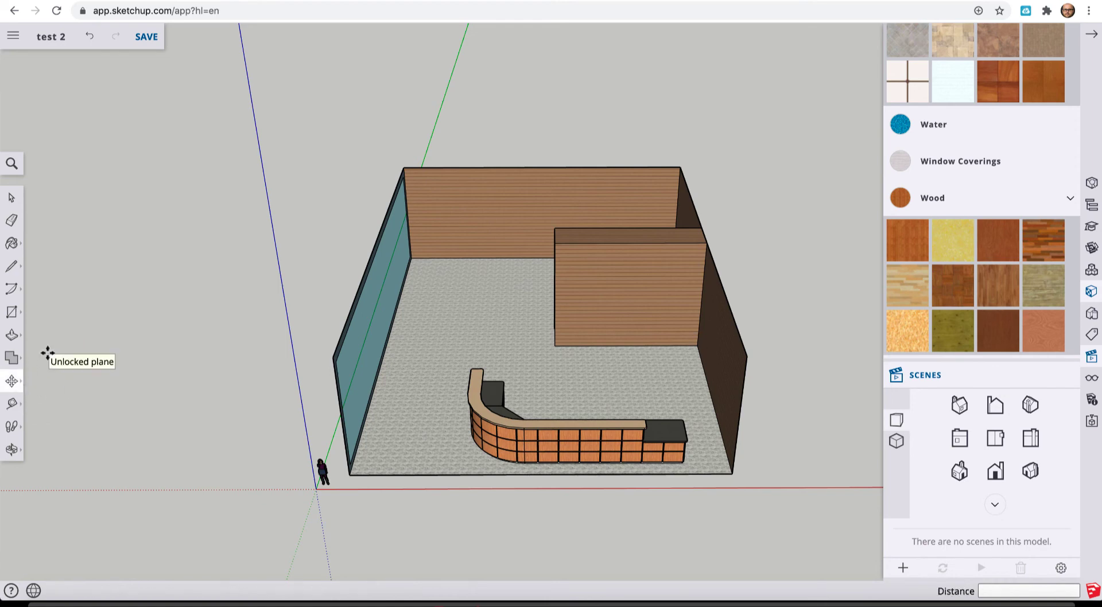
left_click(528, 434)
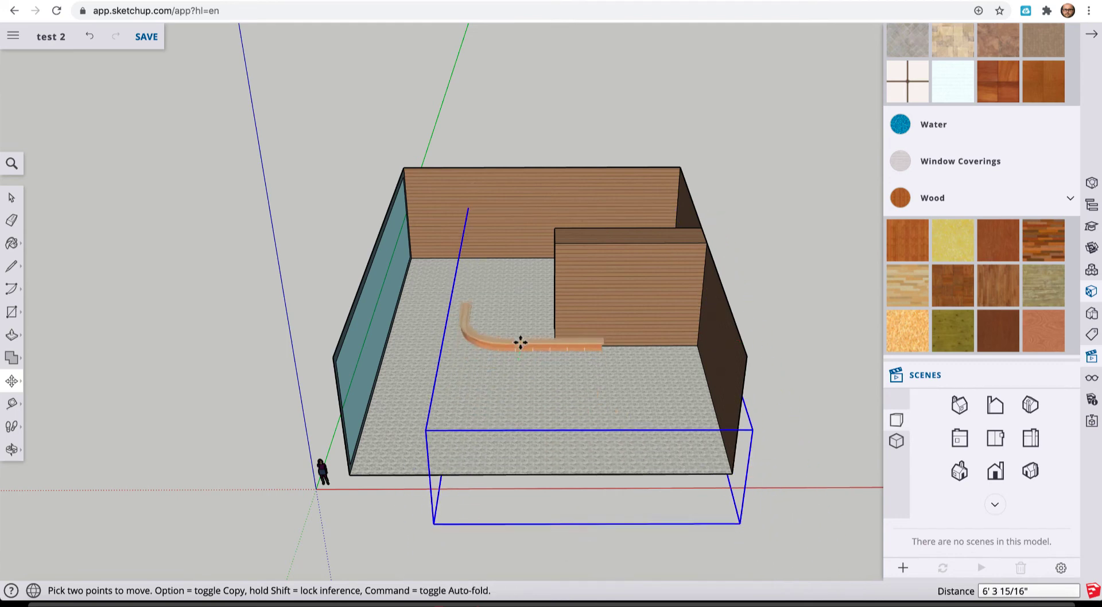
left_click(515, 413)
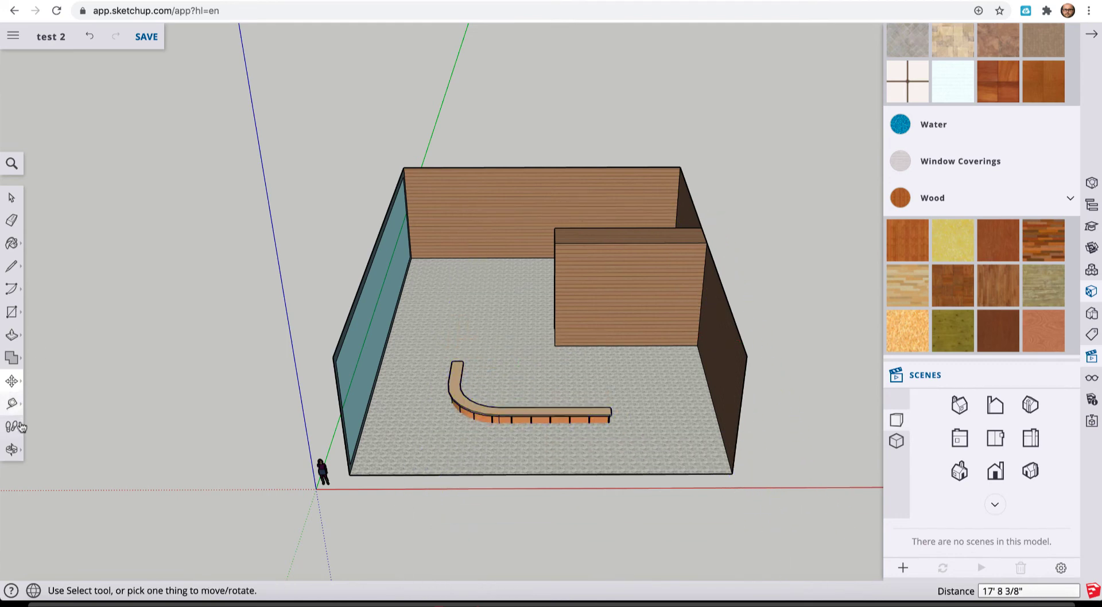
Raise the sunken reception desk about 7' 2 7/8" along the blue axis so that it stands on the floor
left_click(13, 450)
left_click_drag(423, 487, 432, 340)
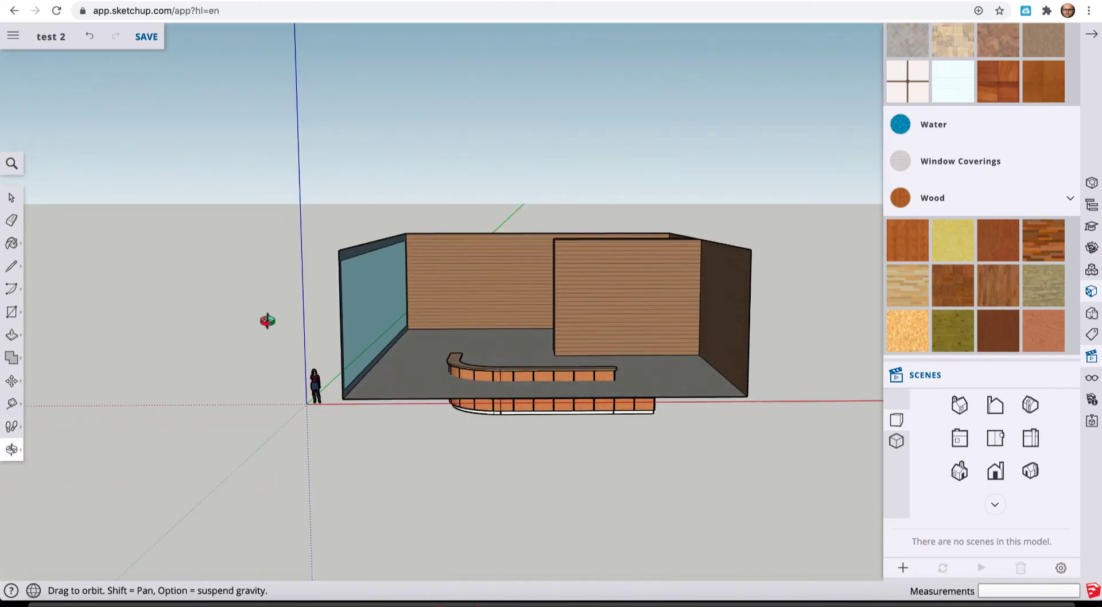
left_click(12, 381)
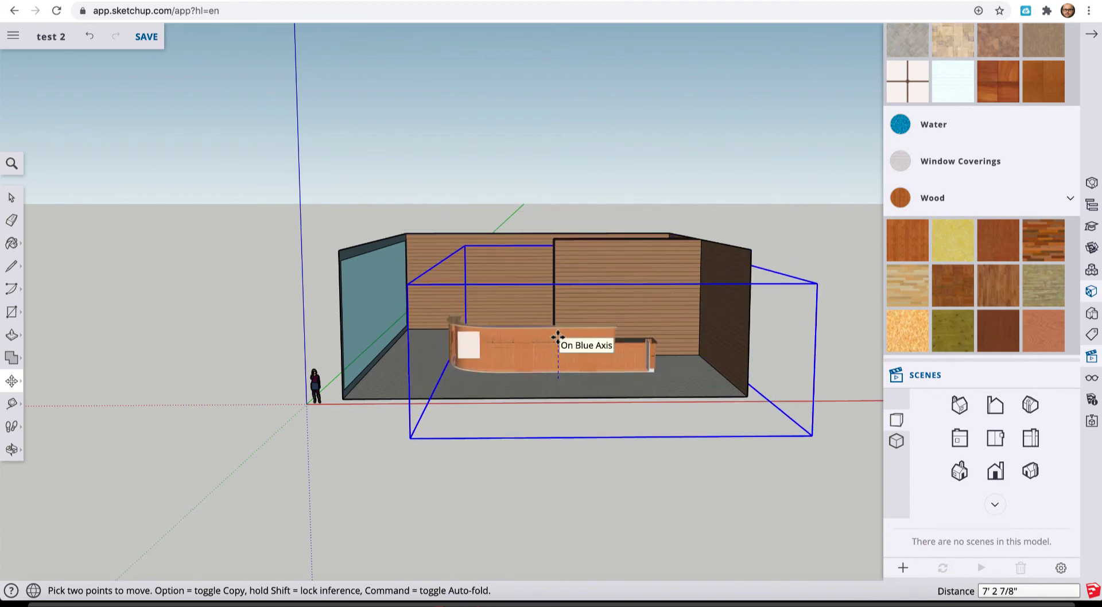
left_click(558, 338)
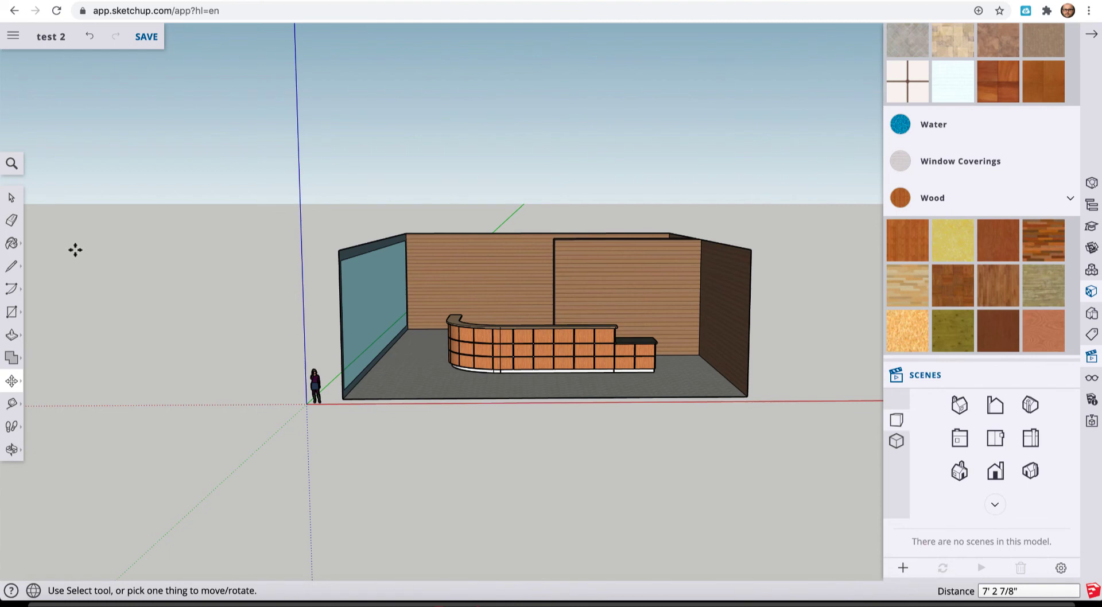
left_click(13, 448)
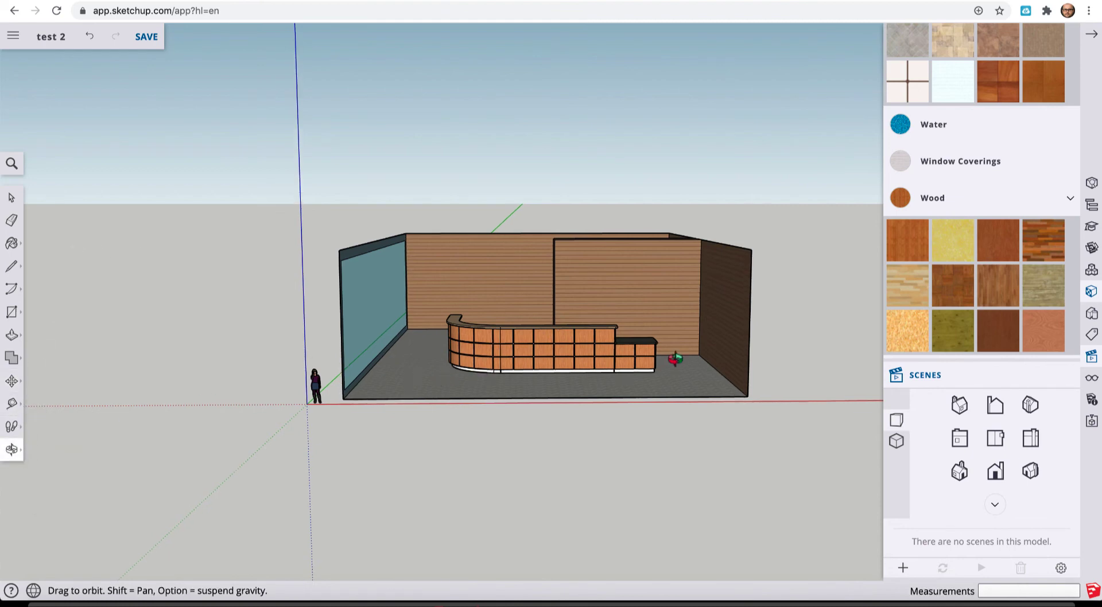
left_click_drag(669, 361, 570, 447)
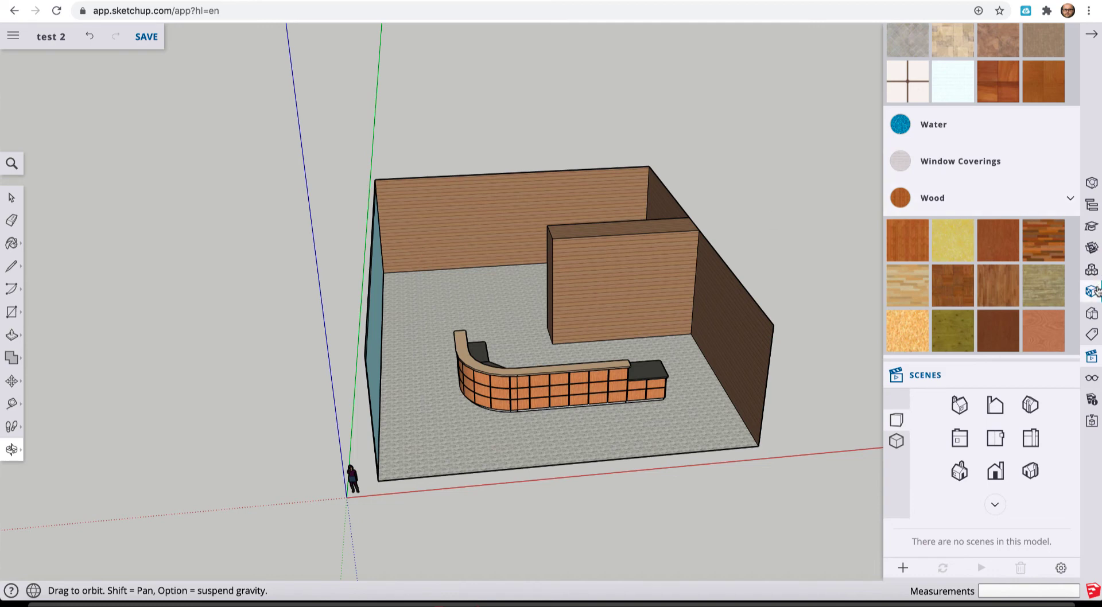
Search the 3D Warehouse for "shelves storage" and browse the product results
left_click(1092, 251)
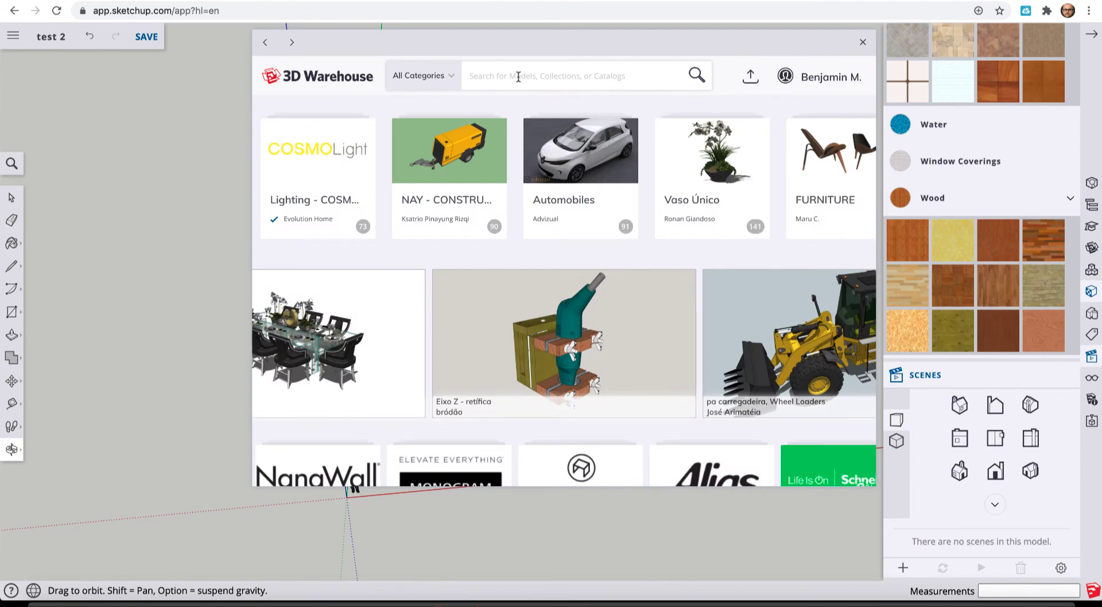
left_click(518, 76)
type("seh")
type("lve")
key("BackSpace")
key("BackSpace")
key("BackSpace")
type("helves")
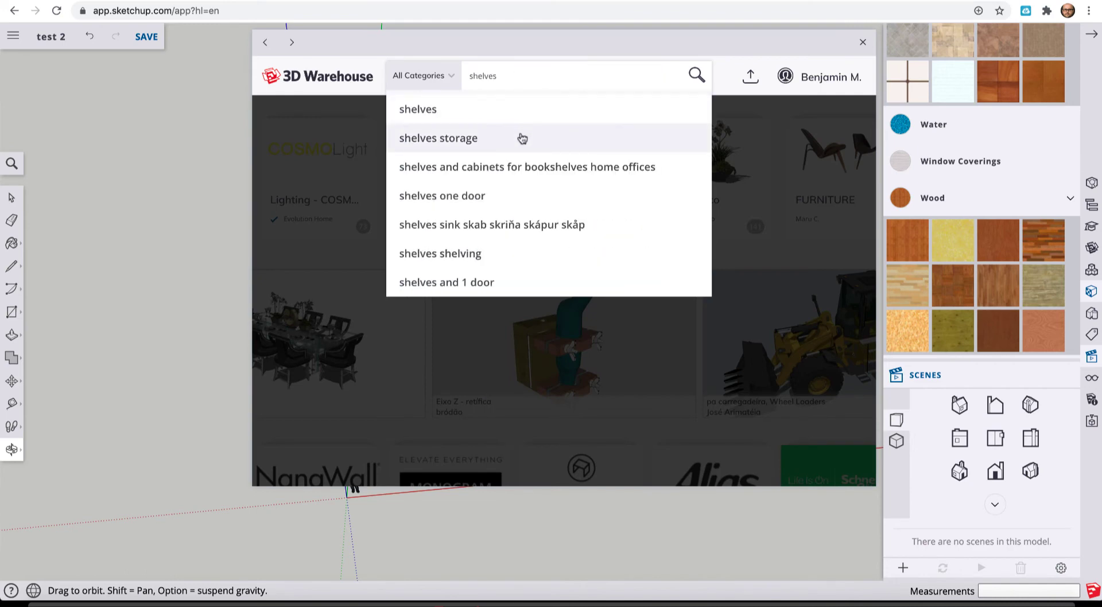
left_click(521, 140)
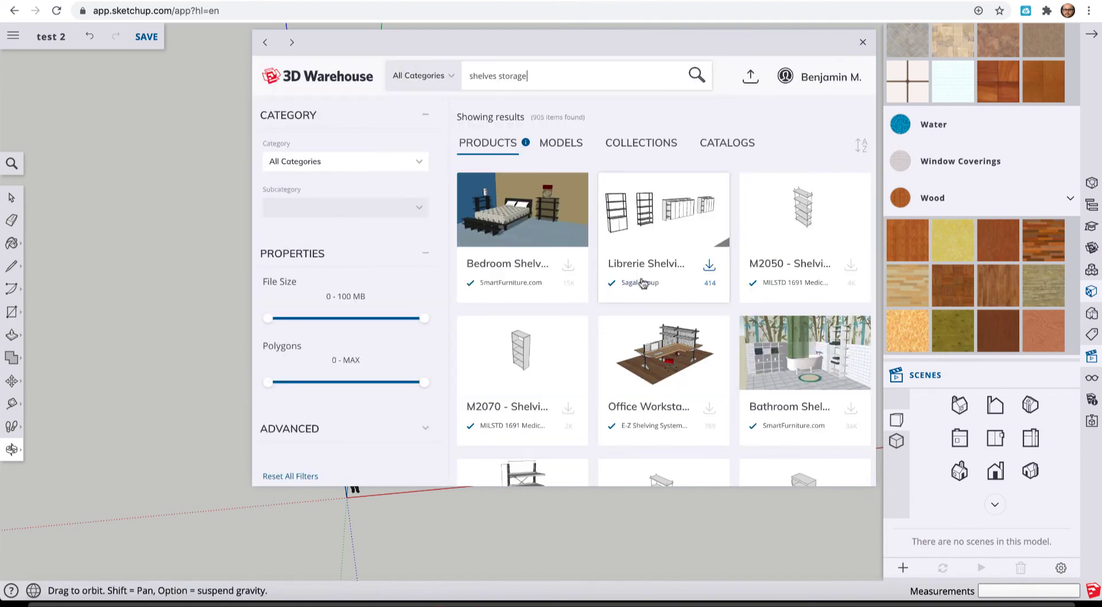
scroll(644, 284, "down", 3)
scroll(644, 284, "up", 4)
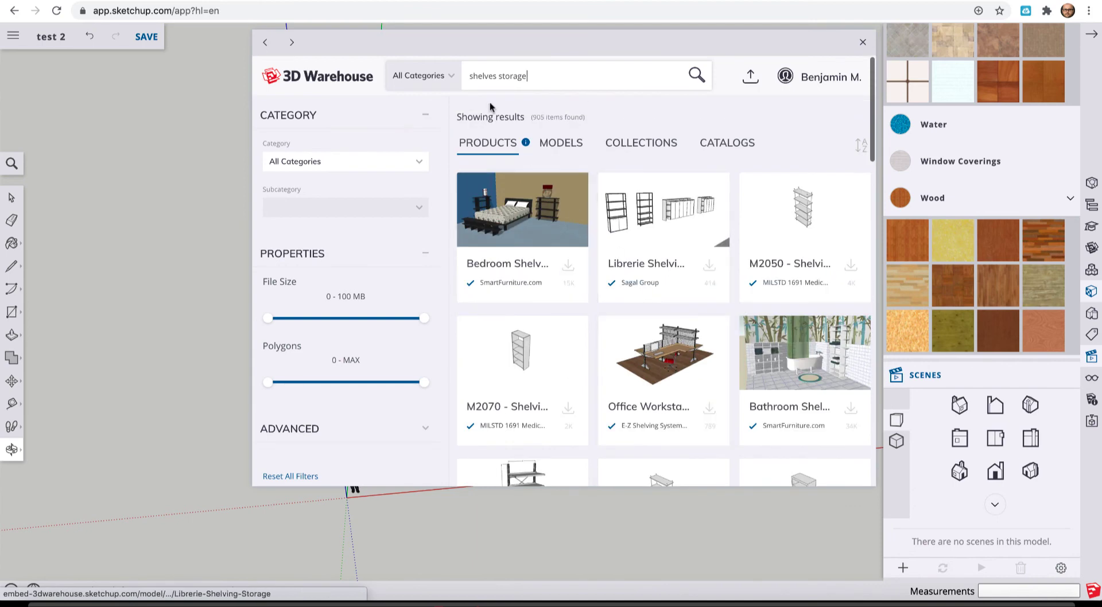
Change the 3D Warehouse search to "office shelves"
double_click(517, 75)
key("BackSpace")
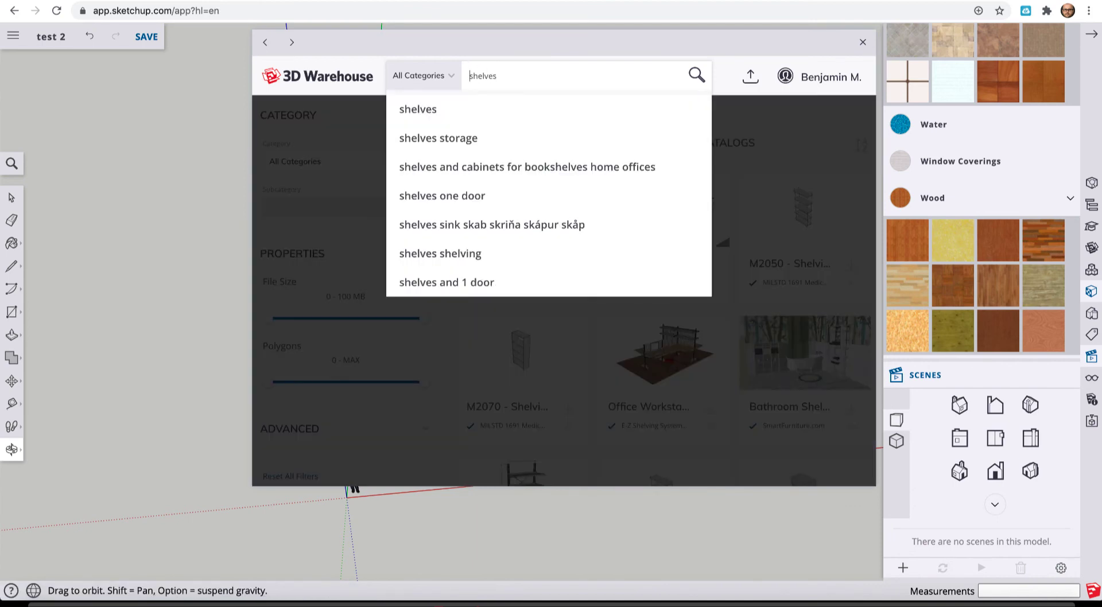
type("office")
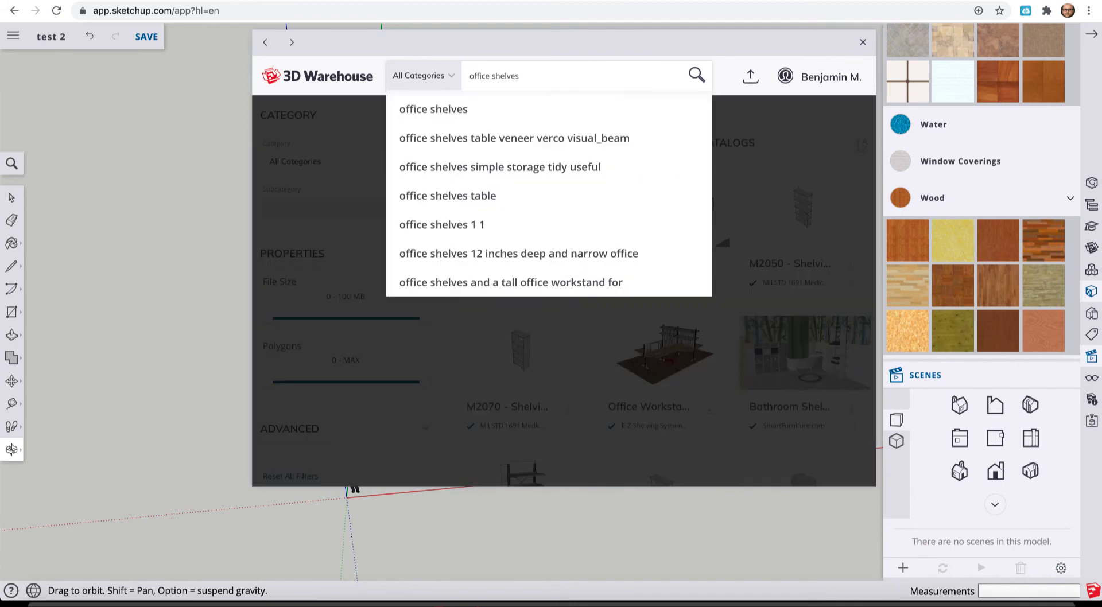
left_click(522, 109)
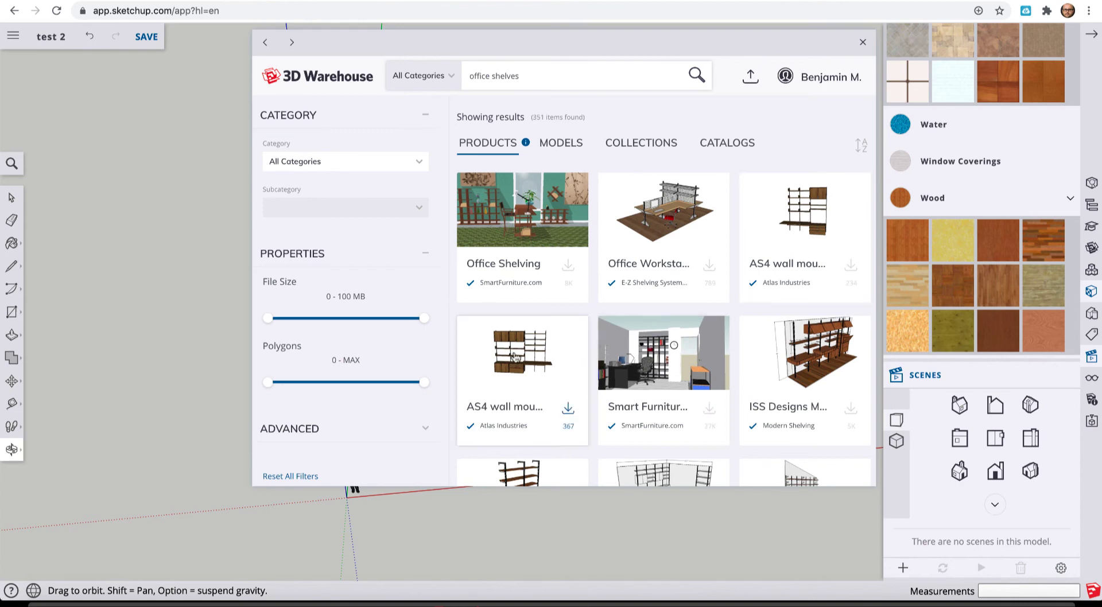
Place the second AS4 wall-mounted shelving model in the back corner beside the glass wall and scale it uniformly by about 2.57
left_click(567, 408)
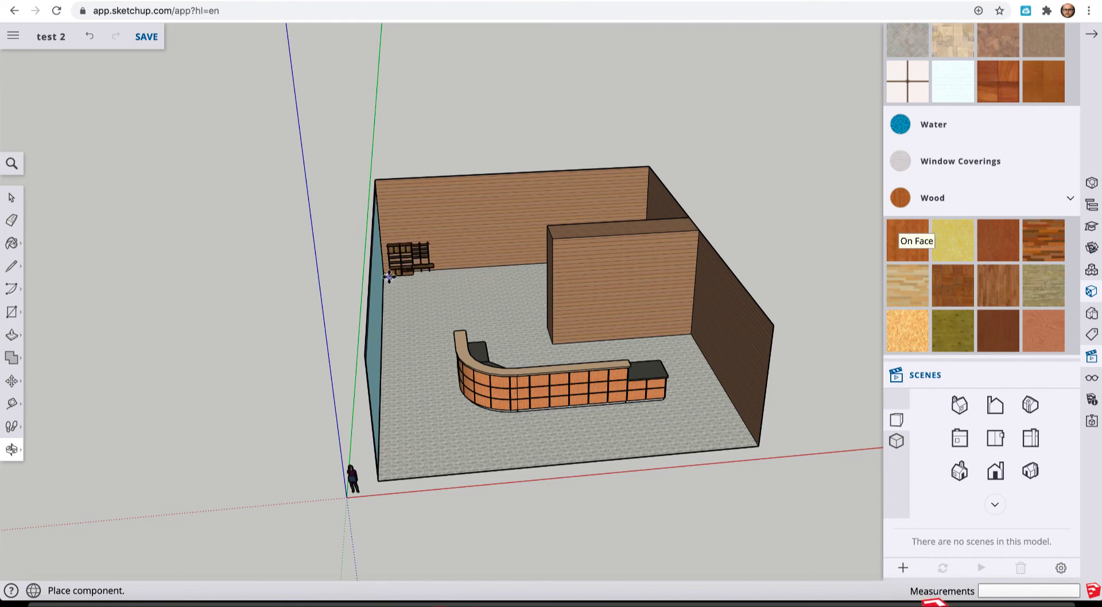
left_click(388, 276)
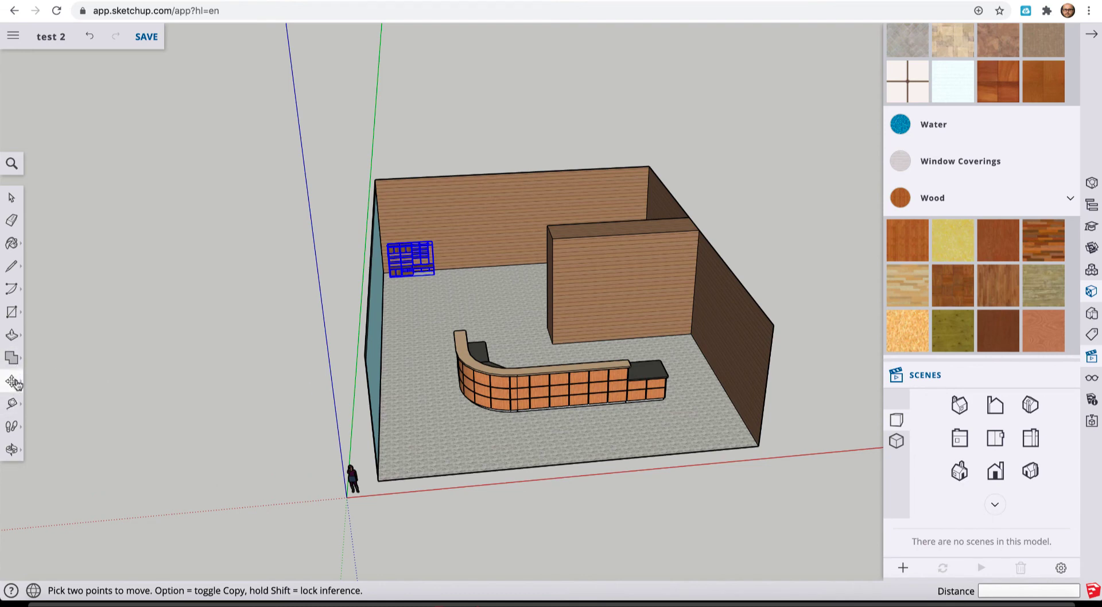
mouse_move(16, 384)
left_click(44, 406)
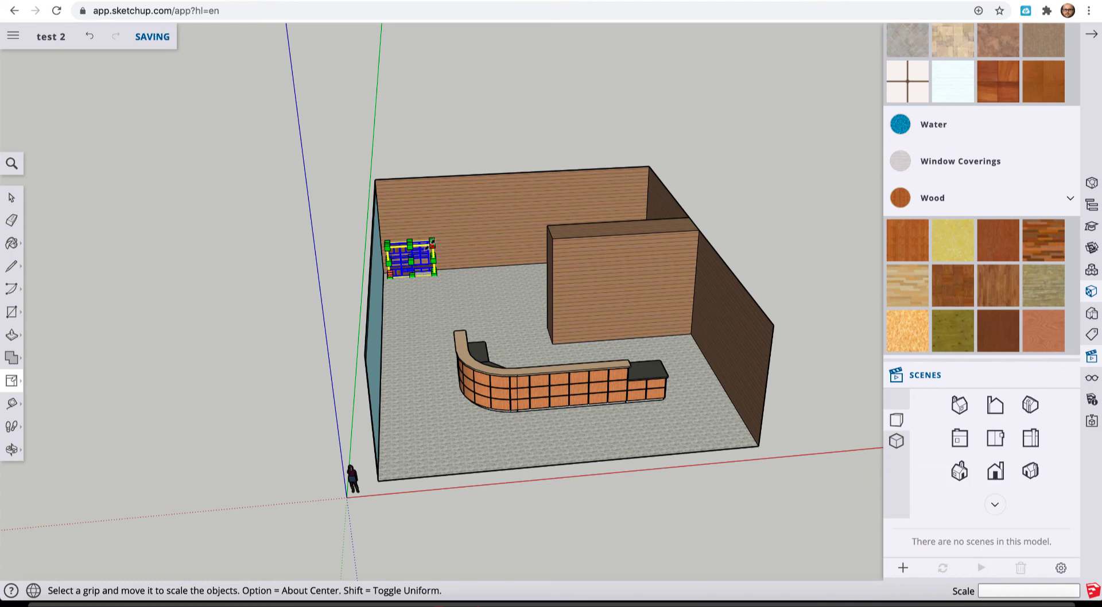
left_click_drag(431, 243, 509, 207)
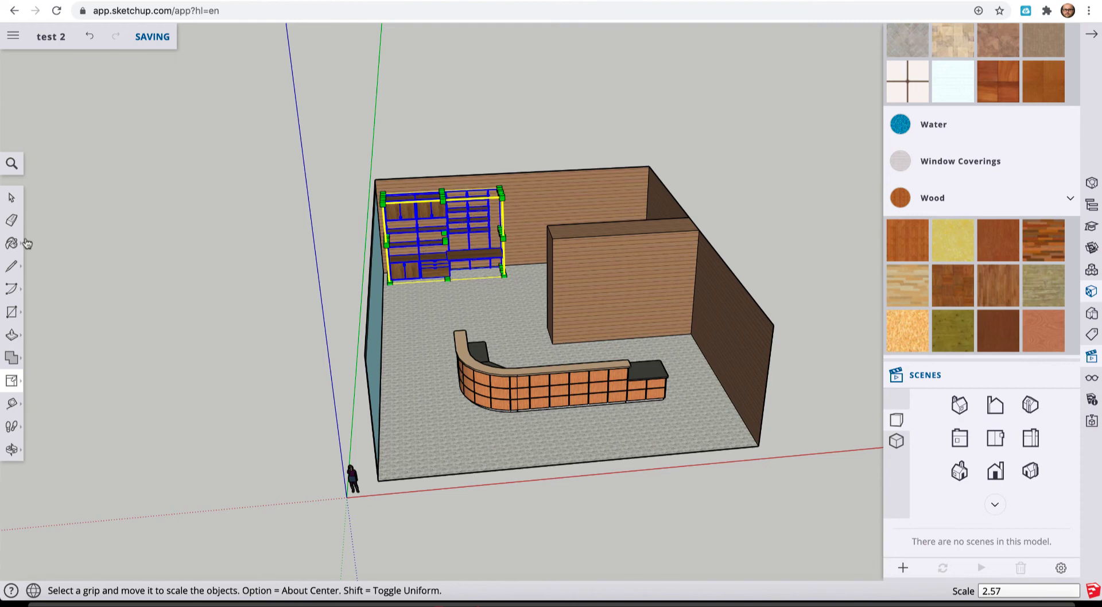
left_click(11, 196)
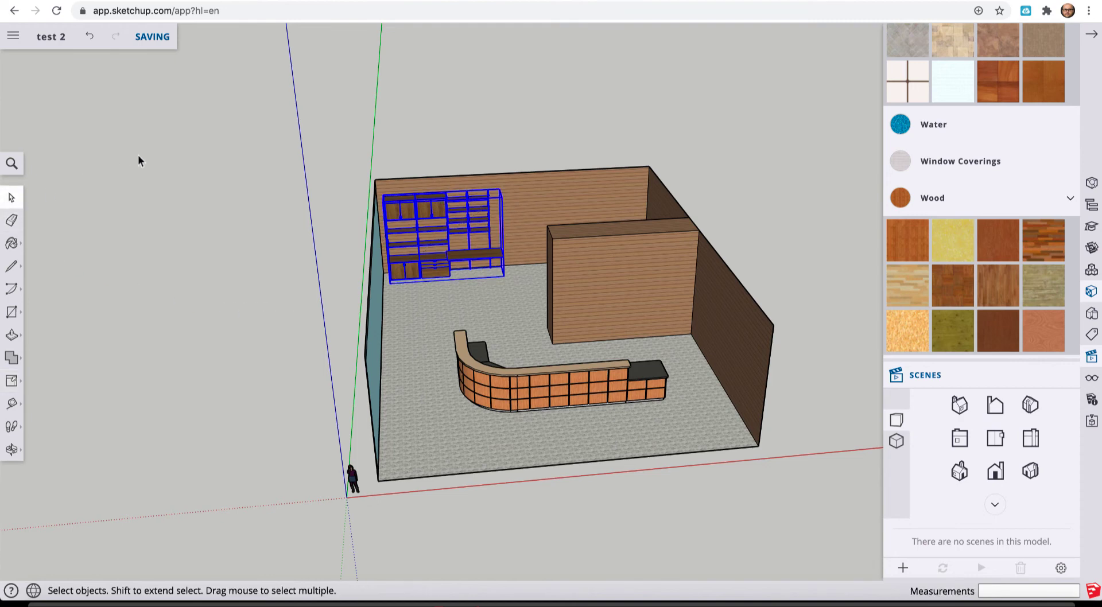
left_click(165, 255)
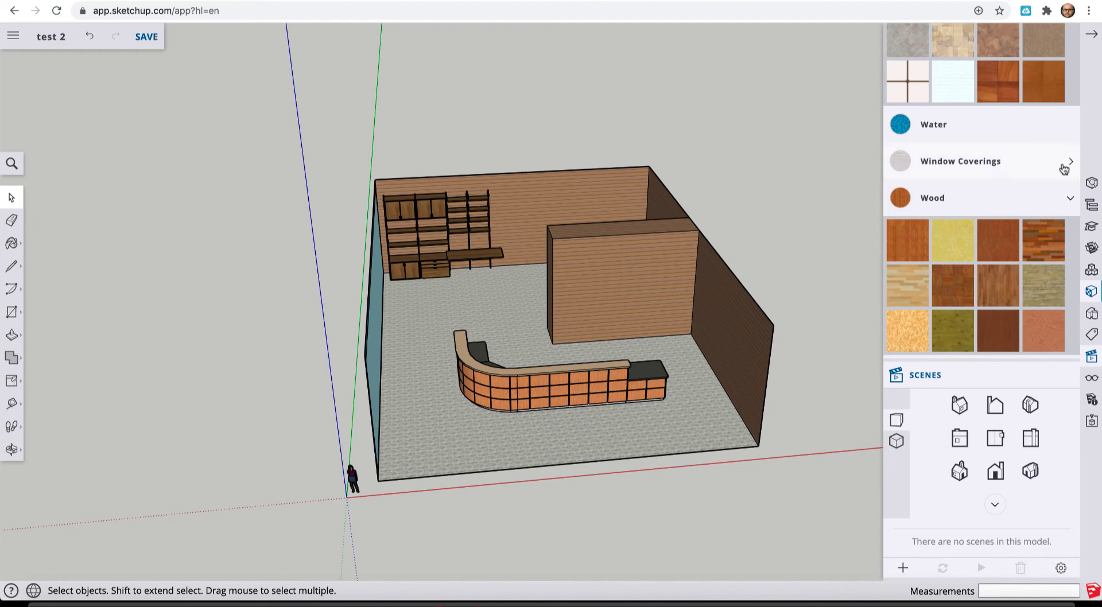
Search the 3D Warehouse for "art painting wall_art"
left_click(1092, 247)
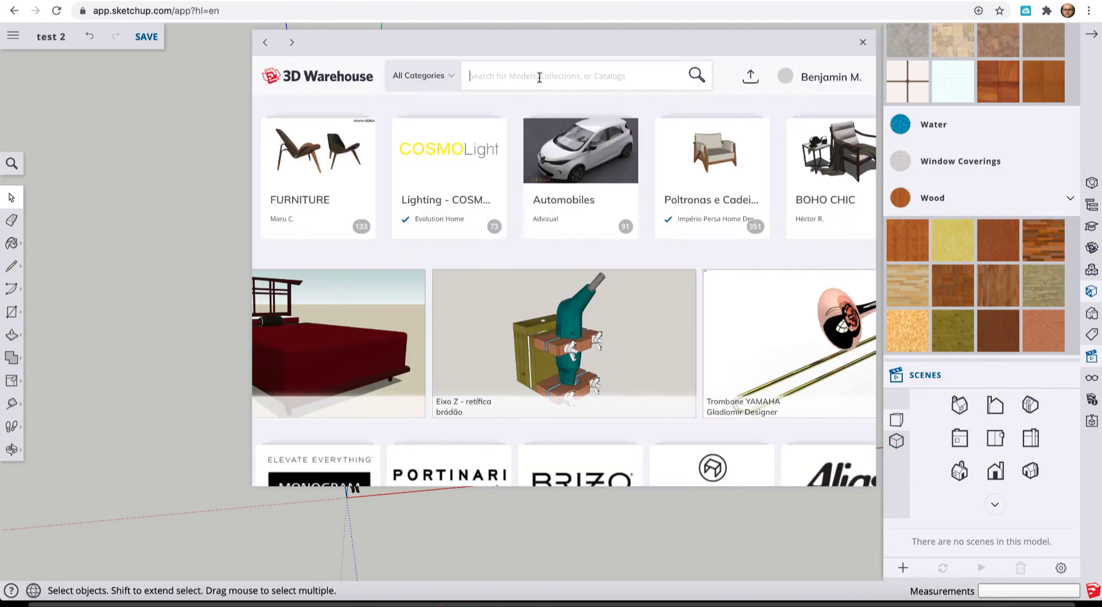
left_click(539, 77)
type("art")
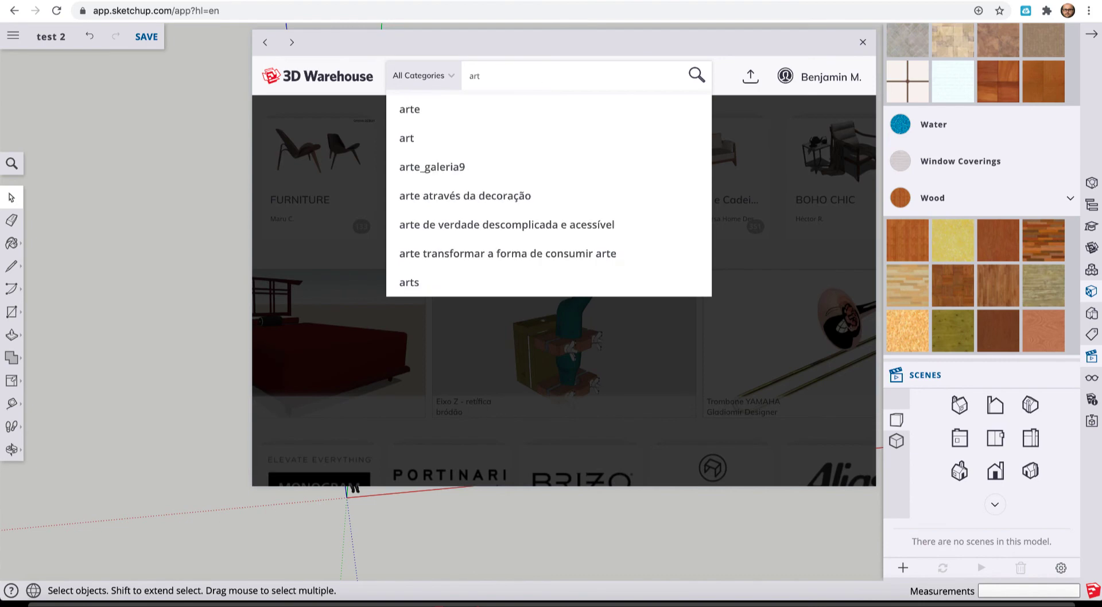
type(" painting")
key("Return")
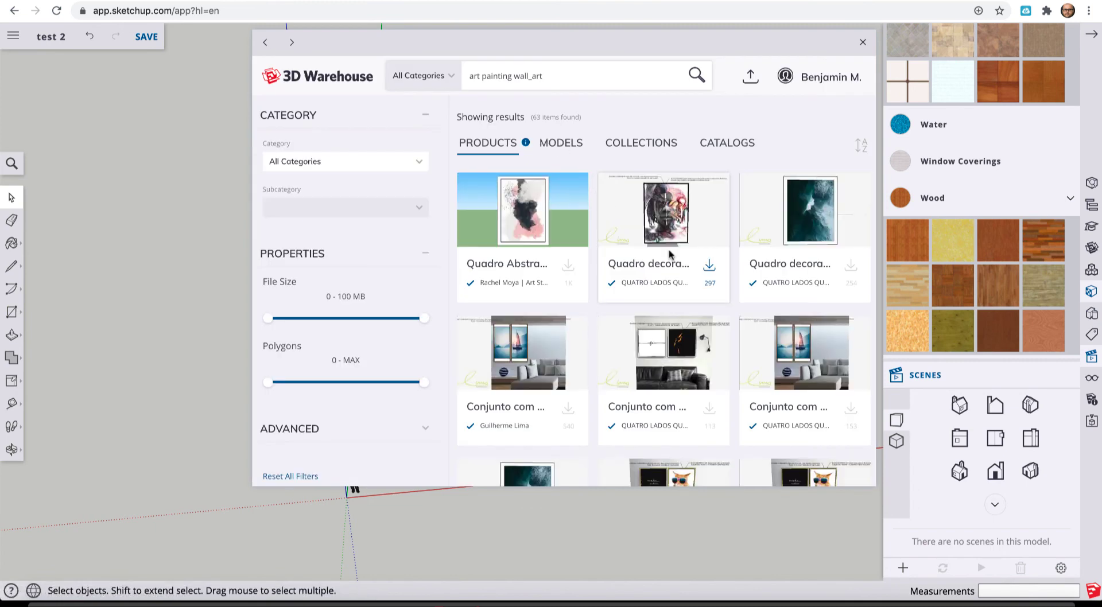
Browse the wall art products and try to place the Quadro Abstrato painting on the partition wall
scroll(669, 252, "down", 7)
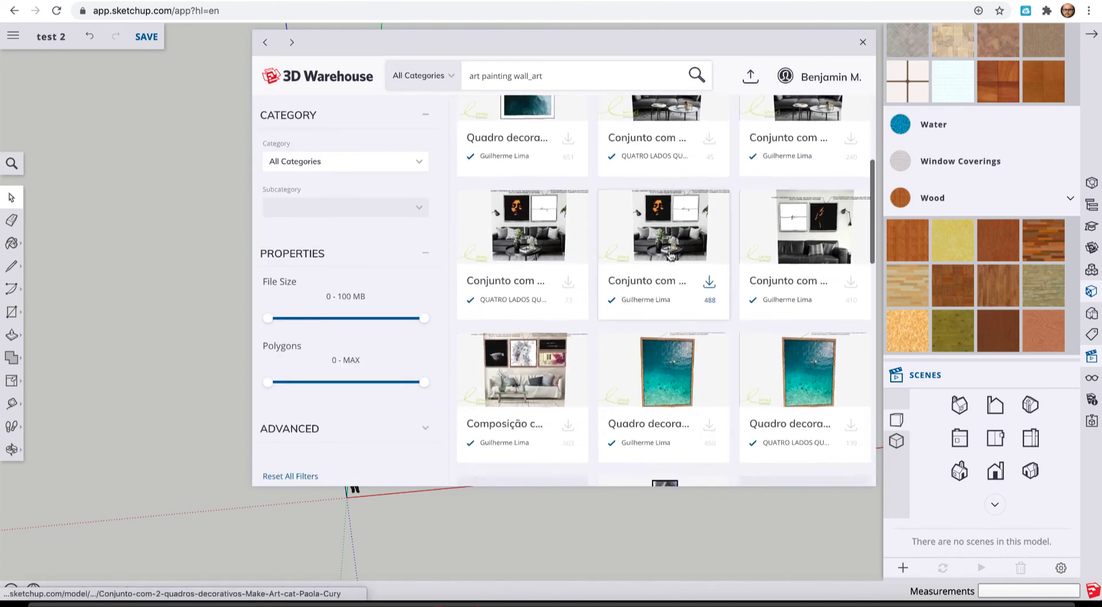
scroll(671, 256, "down", 4)
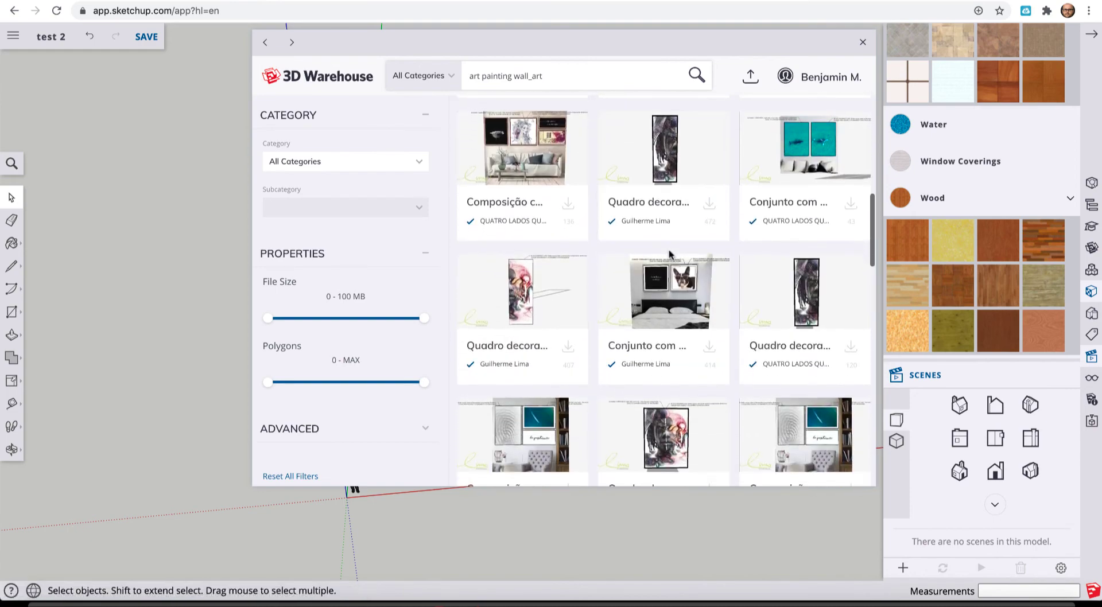
scroll(669, 249, "down", 3)
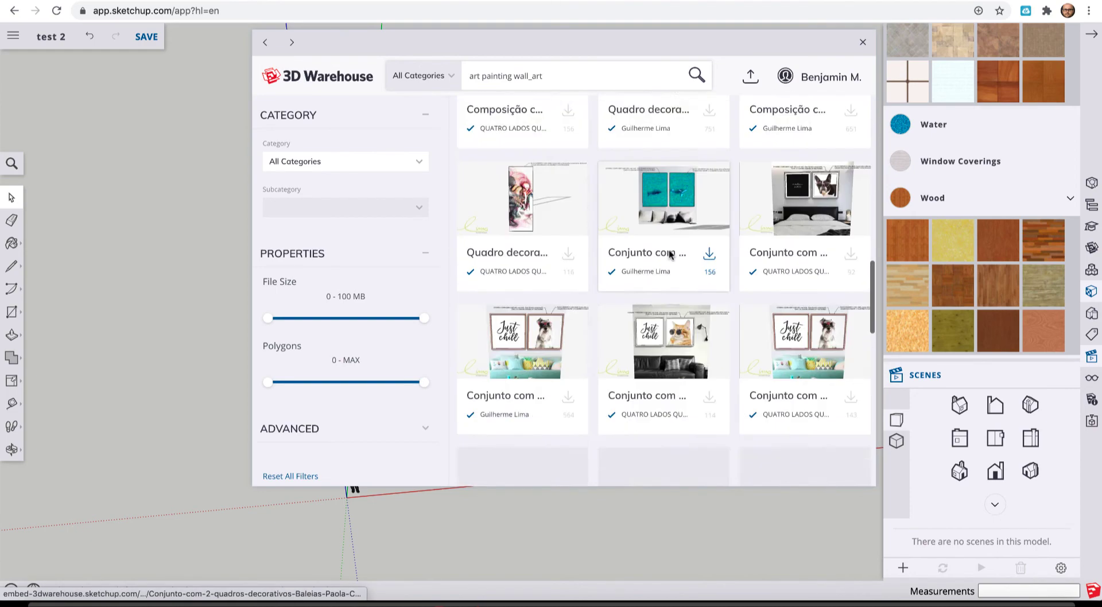
scroll(670, 250, "down", 3)
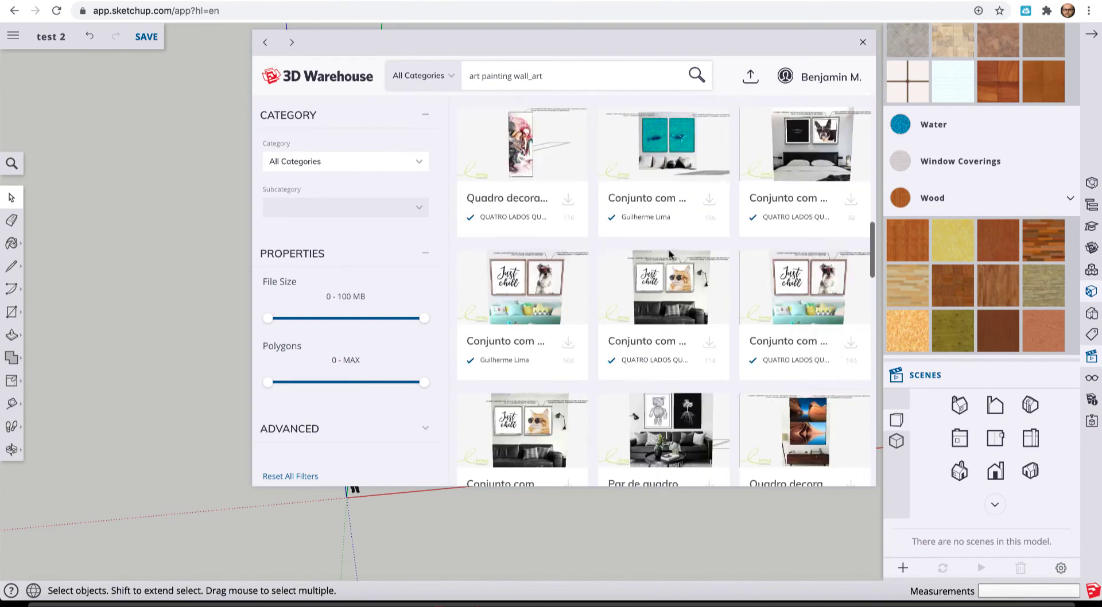
scroll(669, 250, "up", 10)
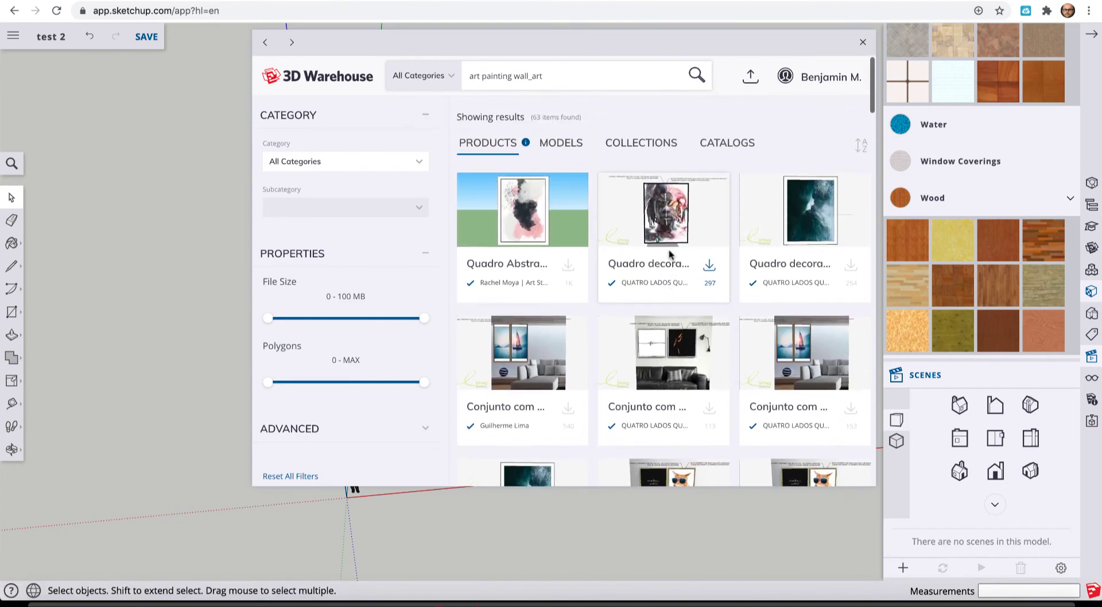
left_click(568, 266)
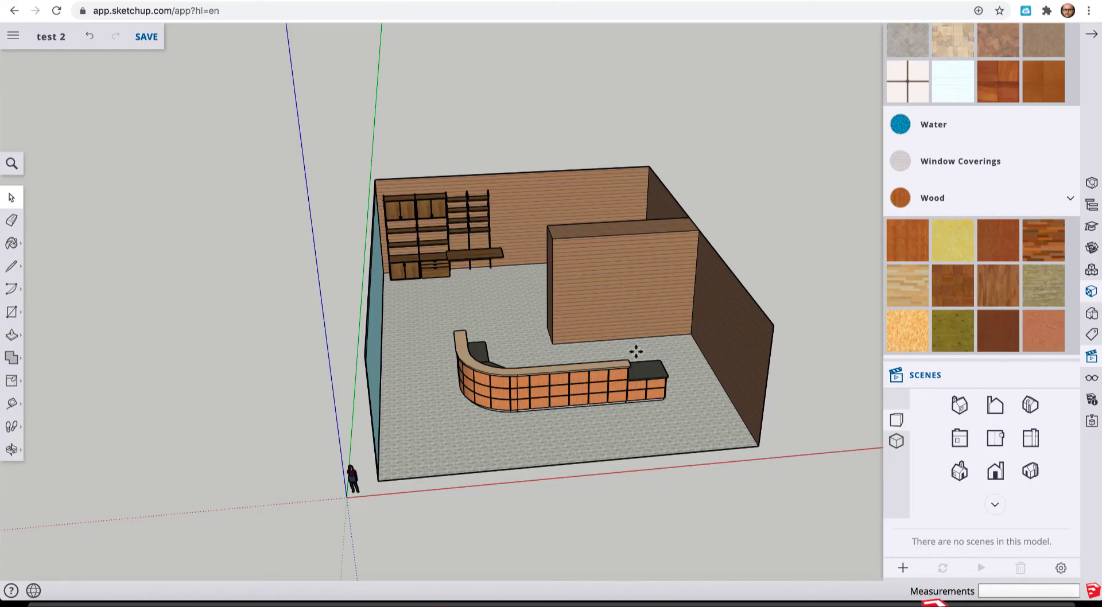
left_click(639, 263)
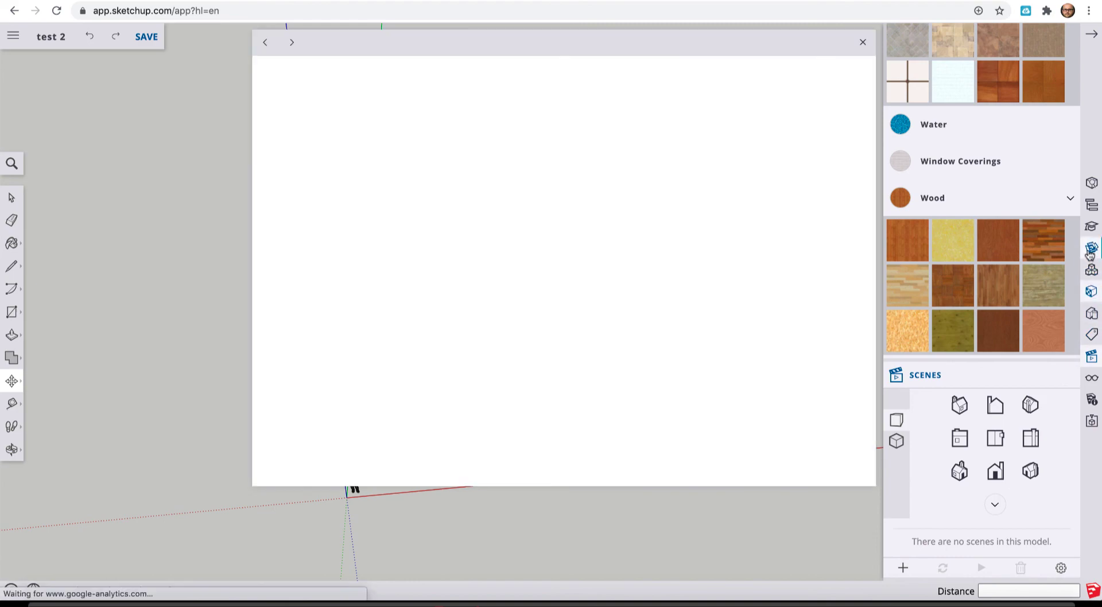
Search the 3D Warehouse for "art painting" and browse the product results for a suitable picture
left_click(1090, 248)
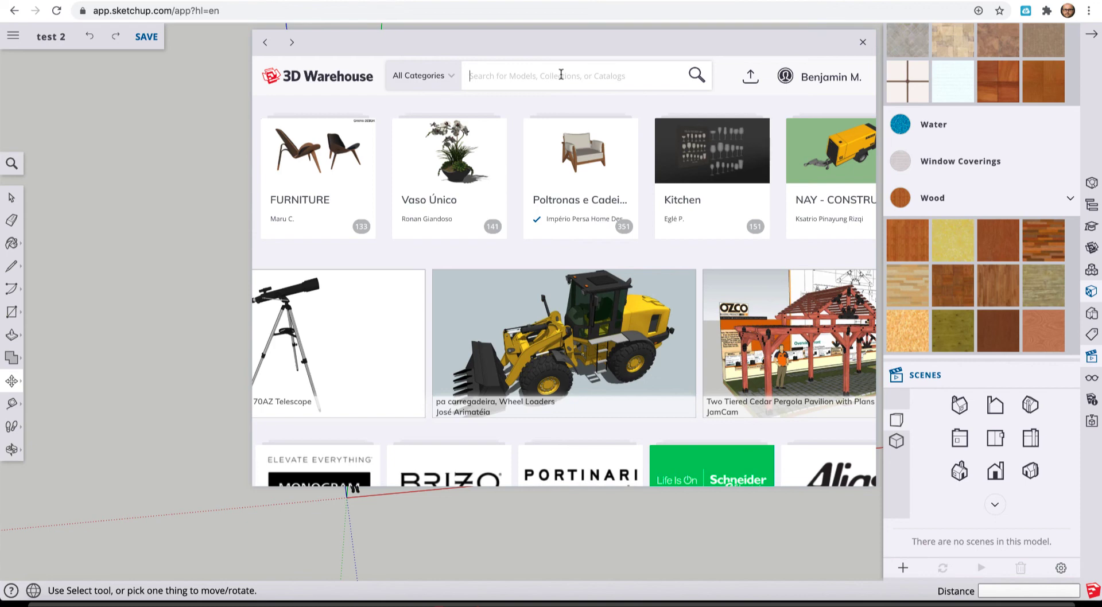
type("art ")
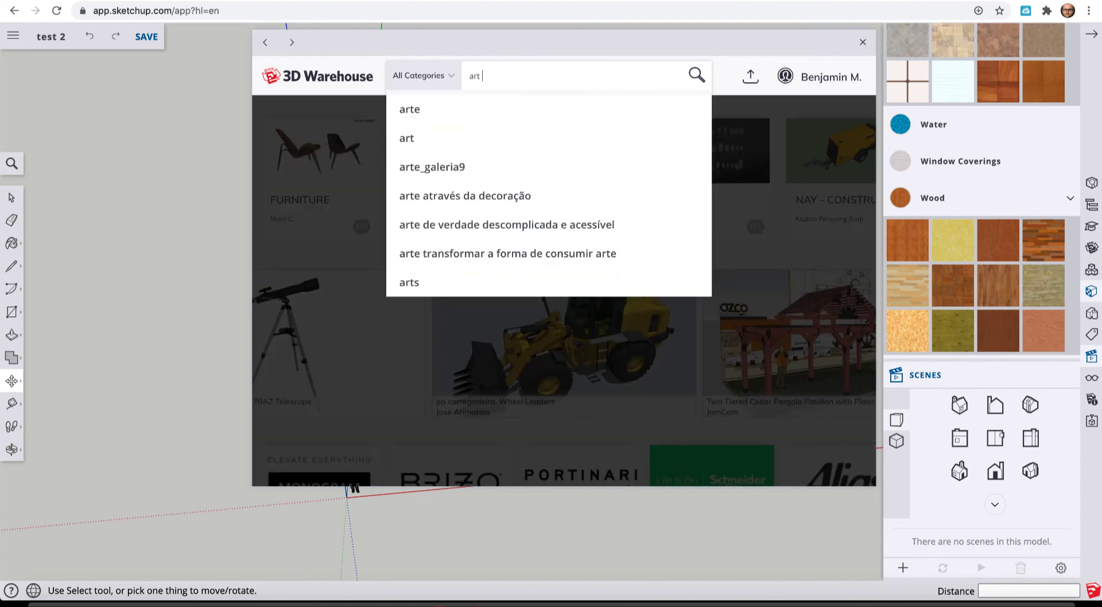
type("painting")
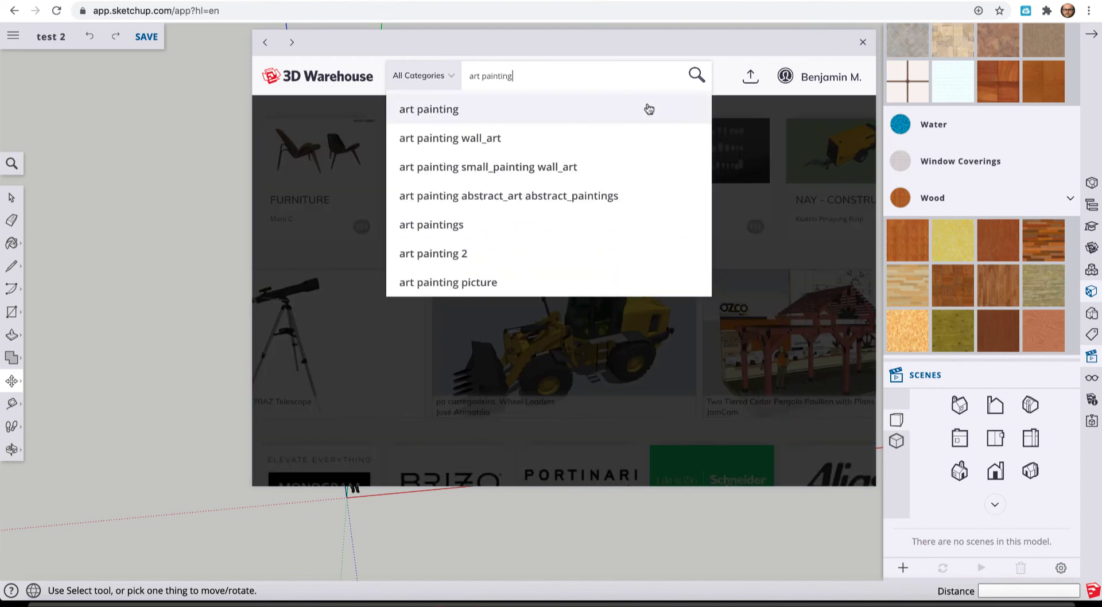
left_click(647, 106)
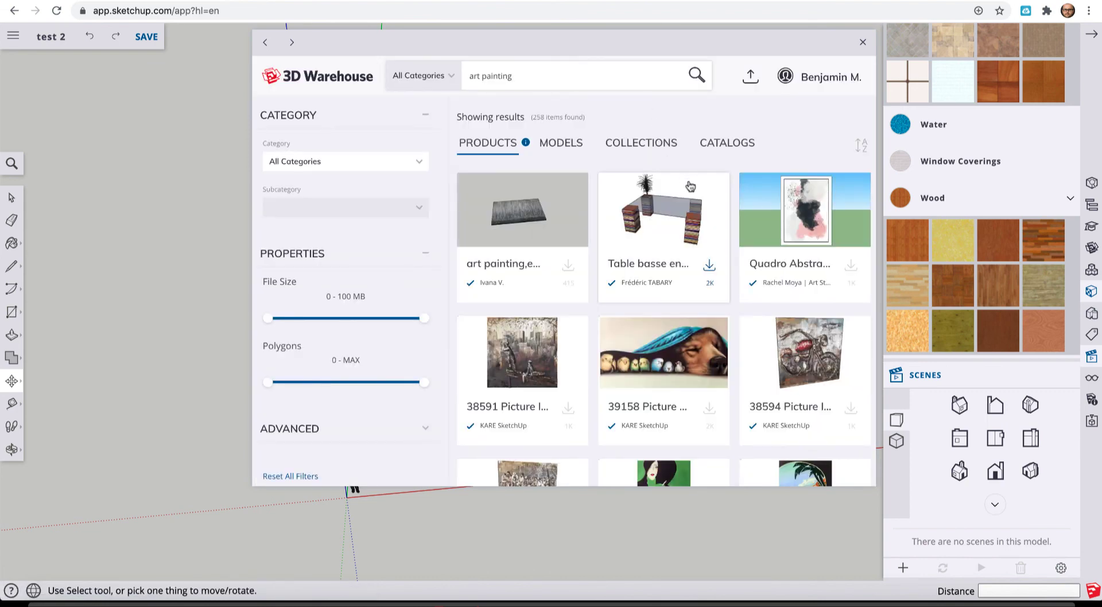
scroll(736, 249, "down", 3)
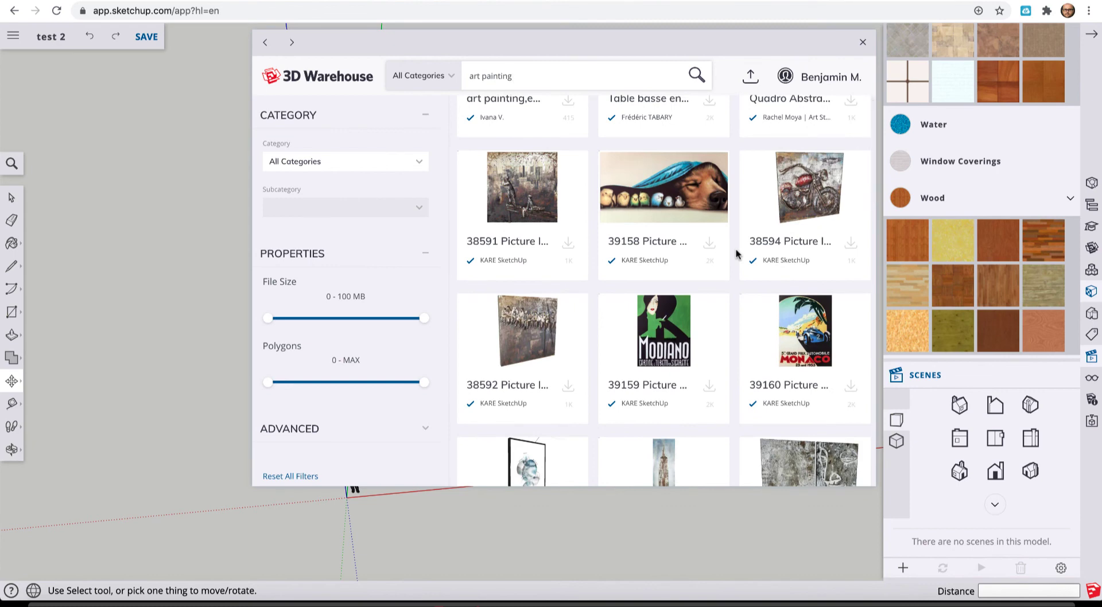
scroll(736, 249, "down", 4)
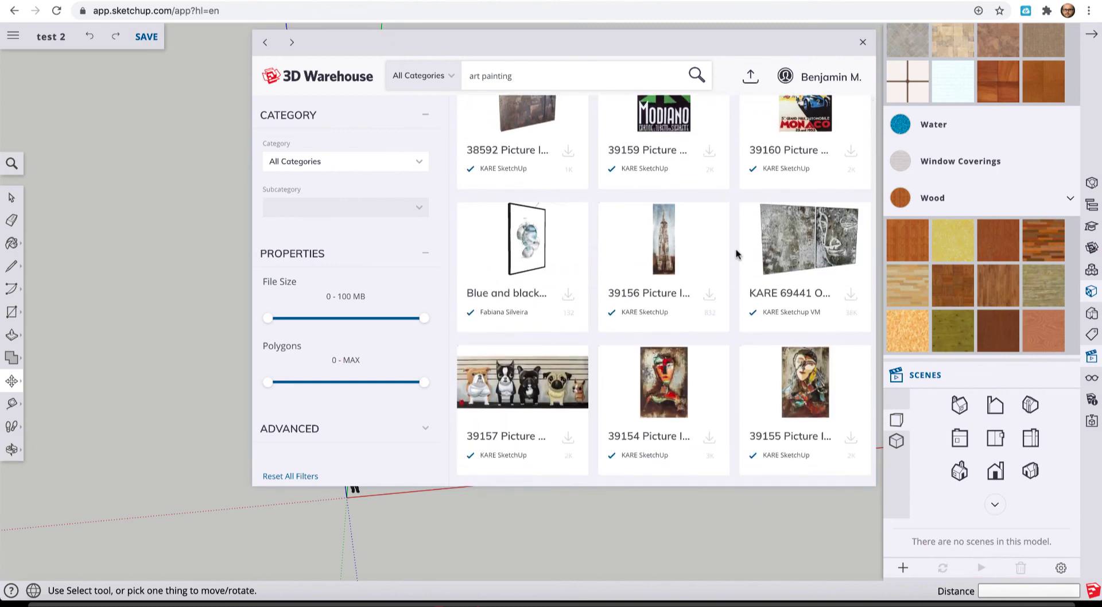
scroll(736, 249, "down", 1)
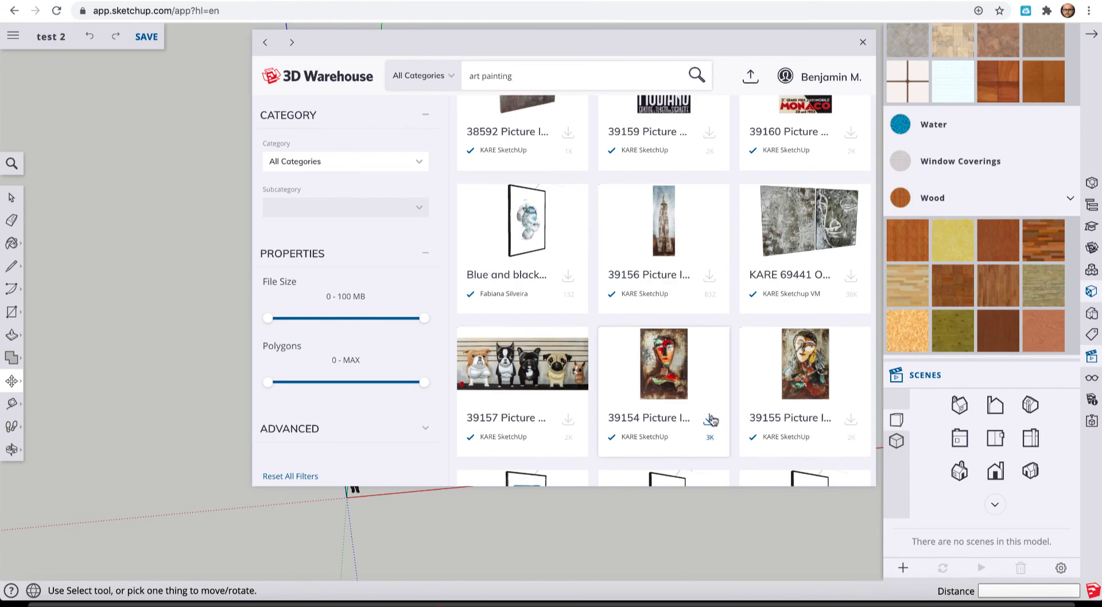
Try to place the 39154 Picture model on the side wall opposite the glass wall and check its placement from outside
left_click(710, 419)
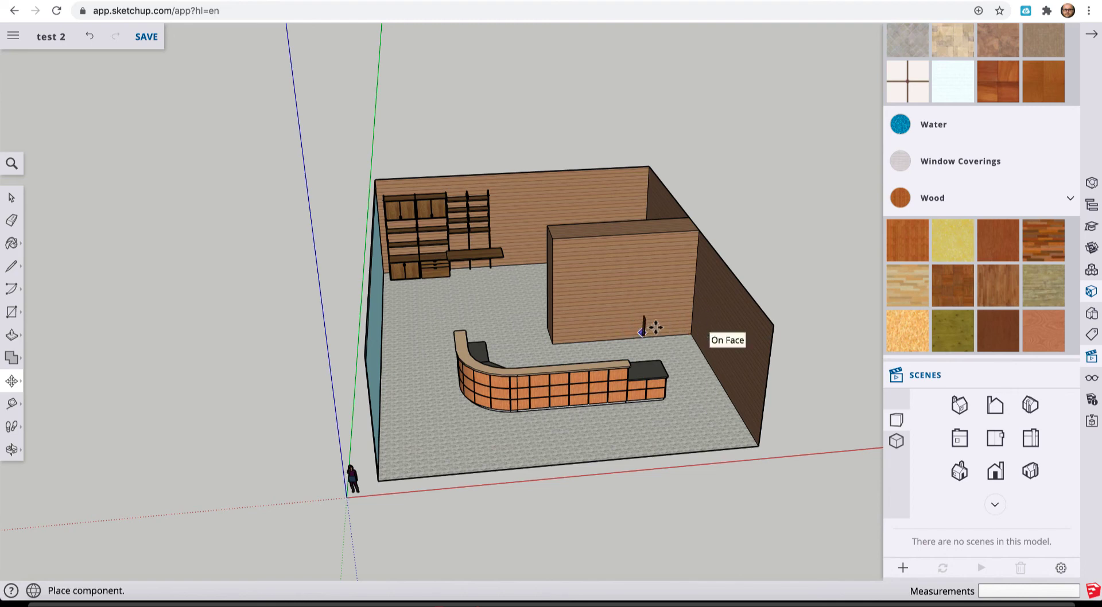
left_click(707, 329)
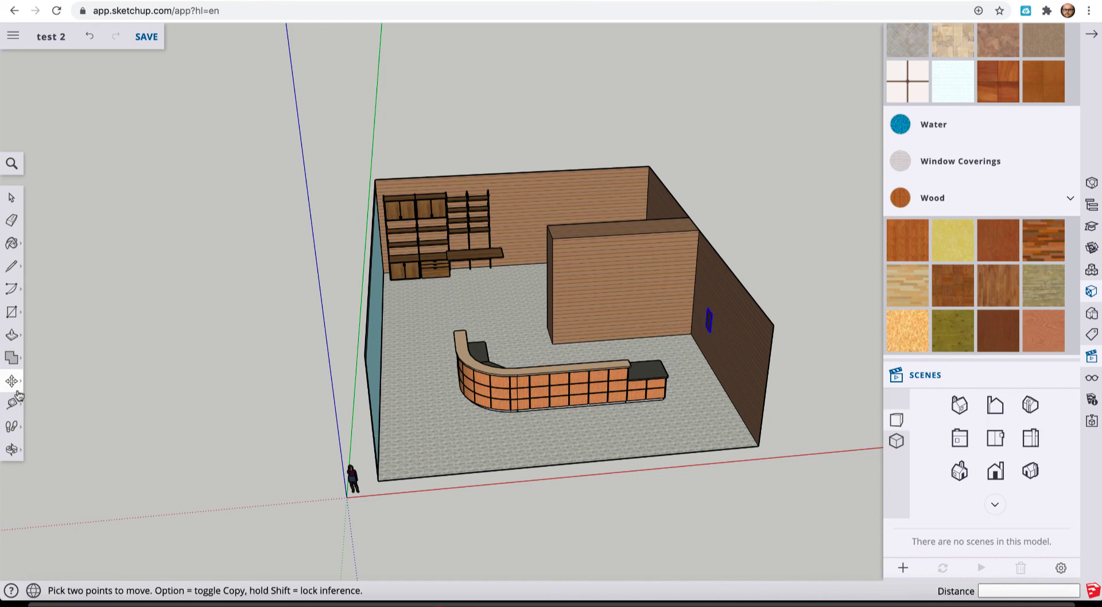
left_click(12, 450)
left_click_drag(434, 345, 71, 211)
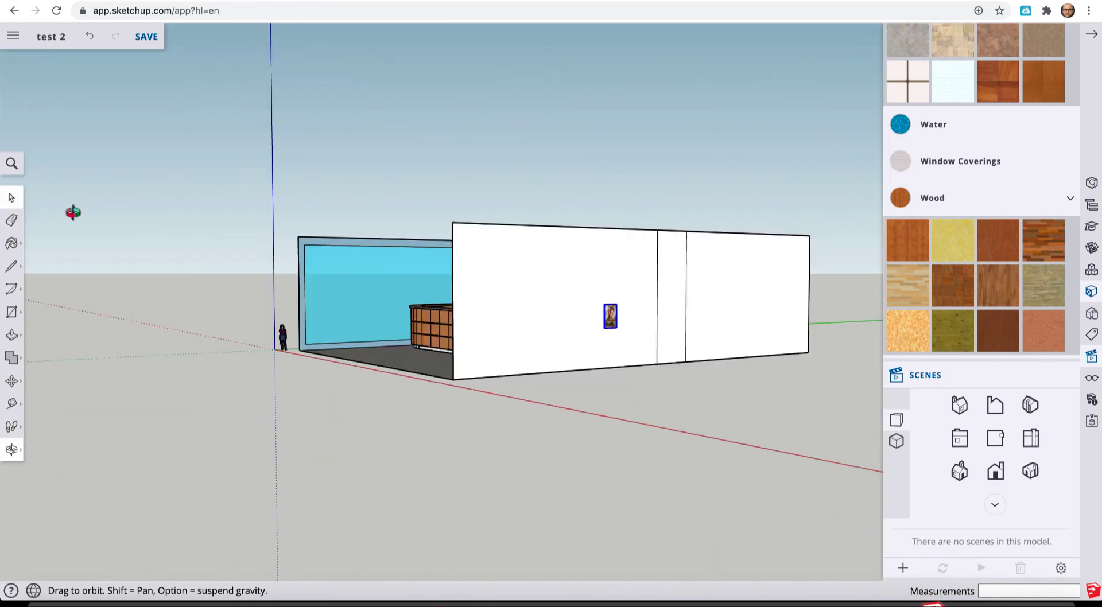
left_click_drag(561, 312, 807, 443)
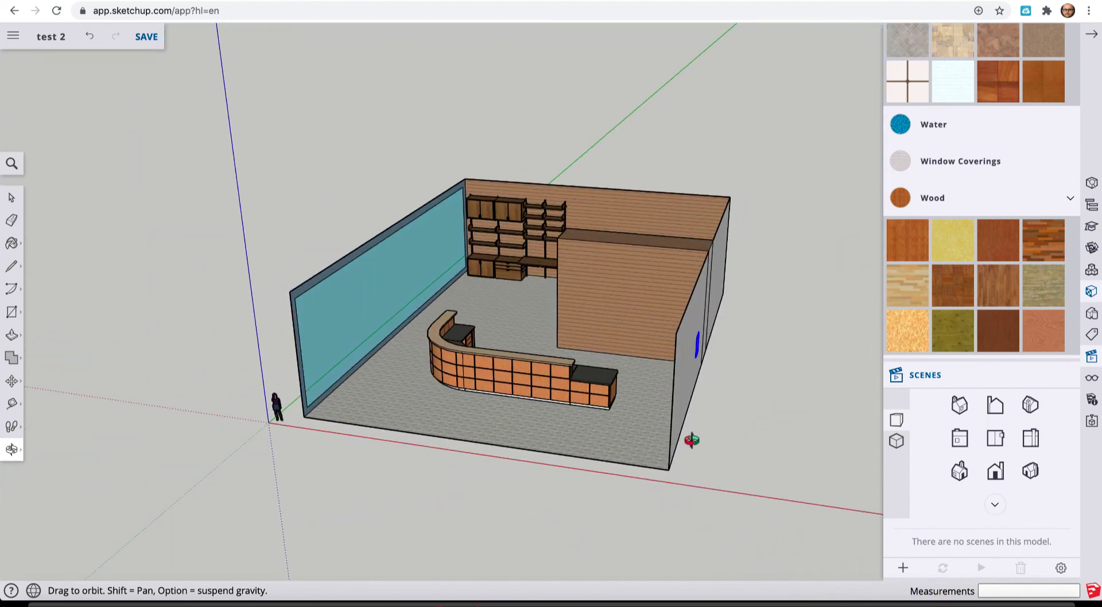
left_click_drag(688, 450, 729, 443)
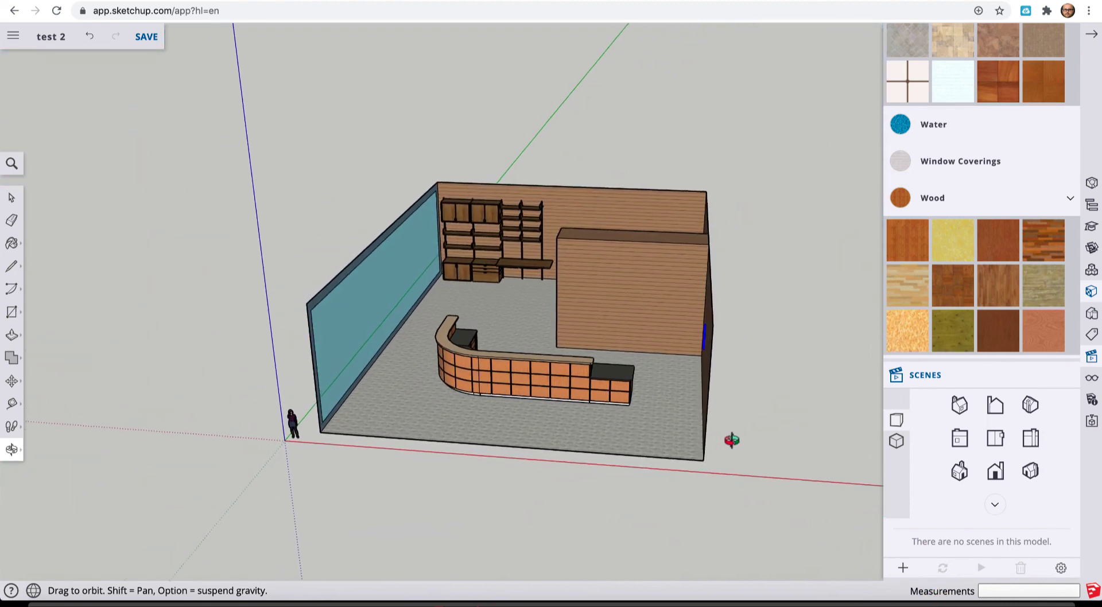
Try to rotate the picture on the side wall by about 30° around the green axis
left_click(12, 381)
key("q")
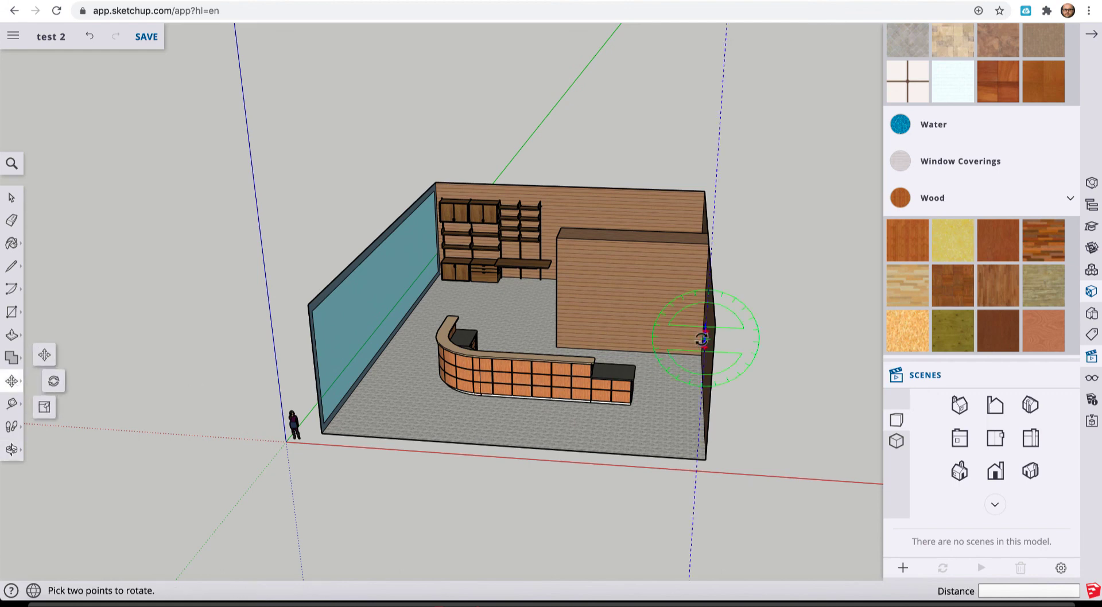
left_click(703, 338)
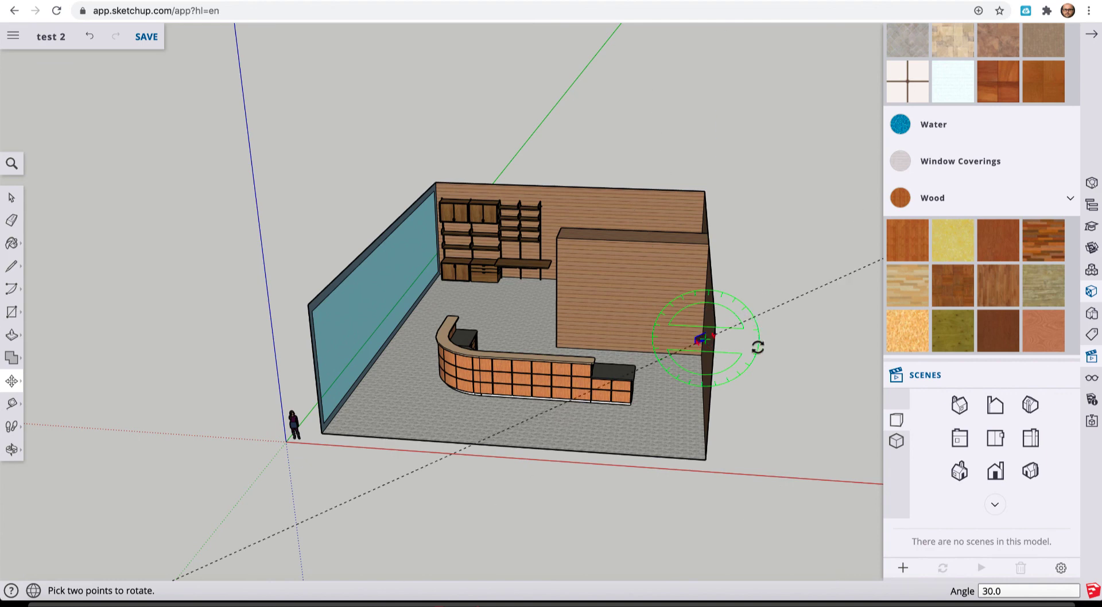
key("m")
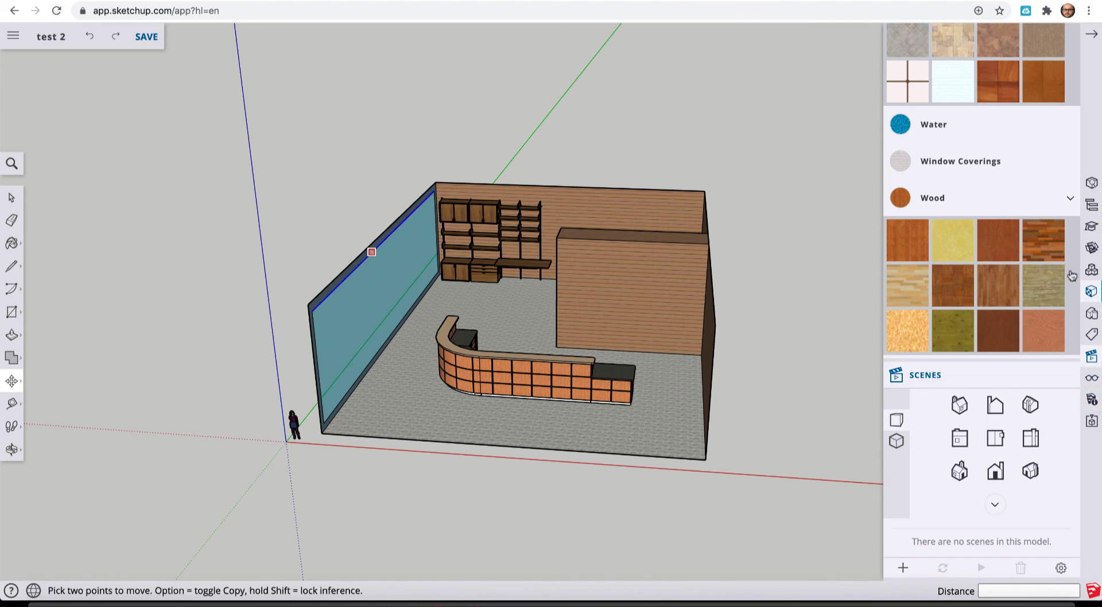
Search the 3D Warehouse for "painting" and place the framed seascape painting product on the front of the partition wall
left_click(1092, 248)
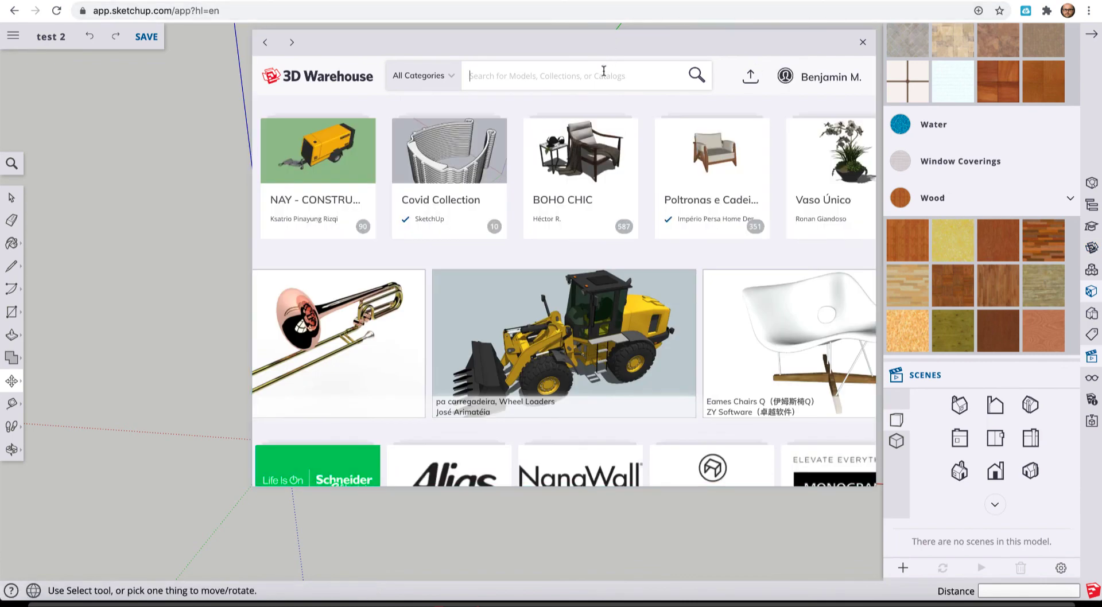
type("painting")
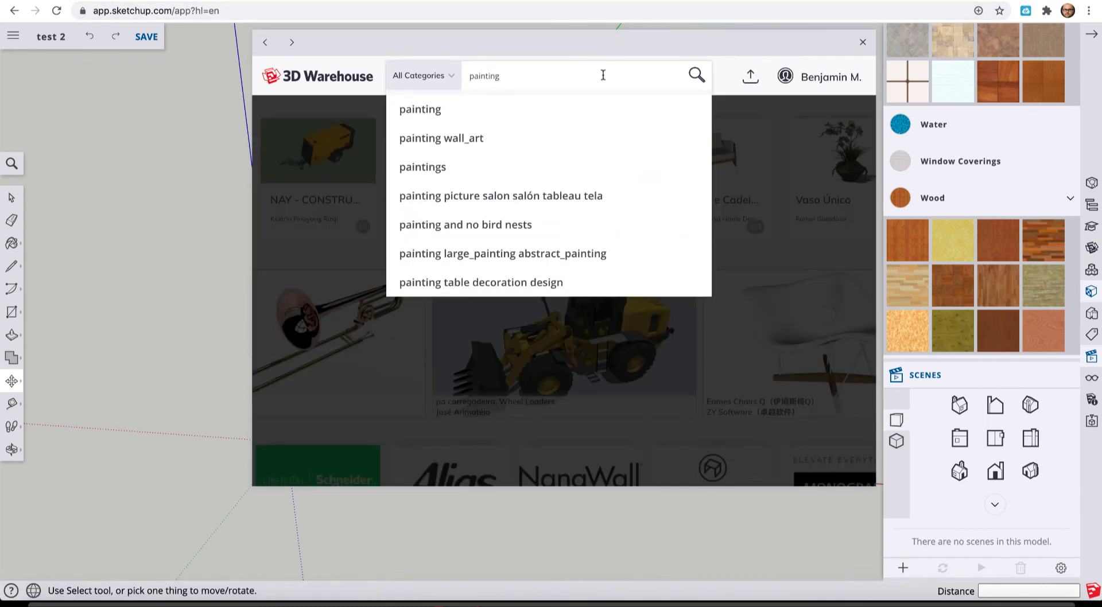
left_click(590, 110)
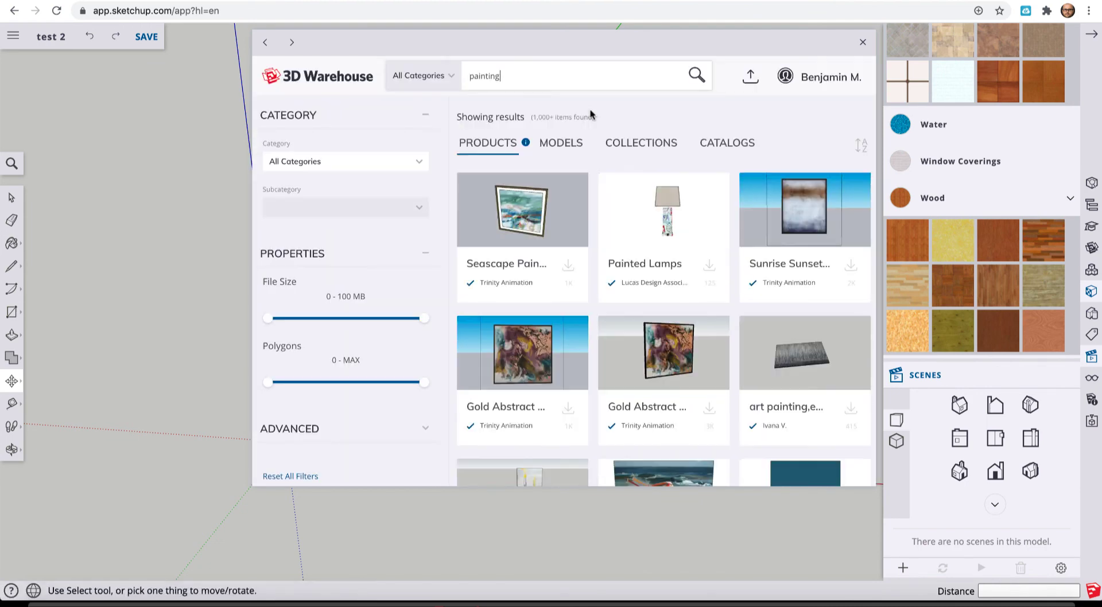
left_click(568, 266)
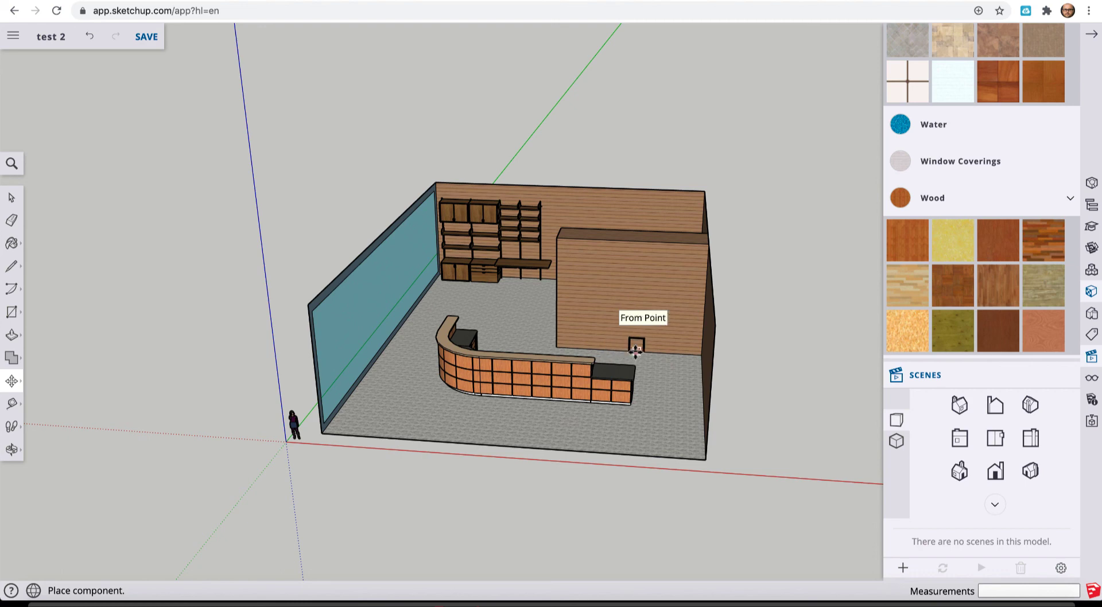
left_click(655, 292)
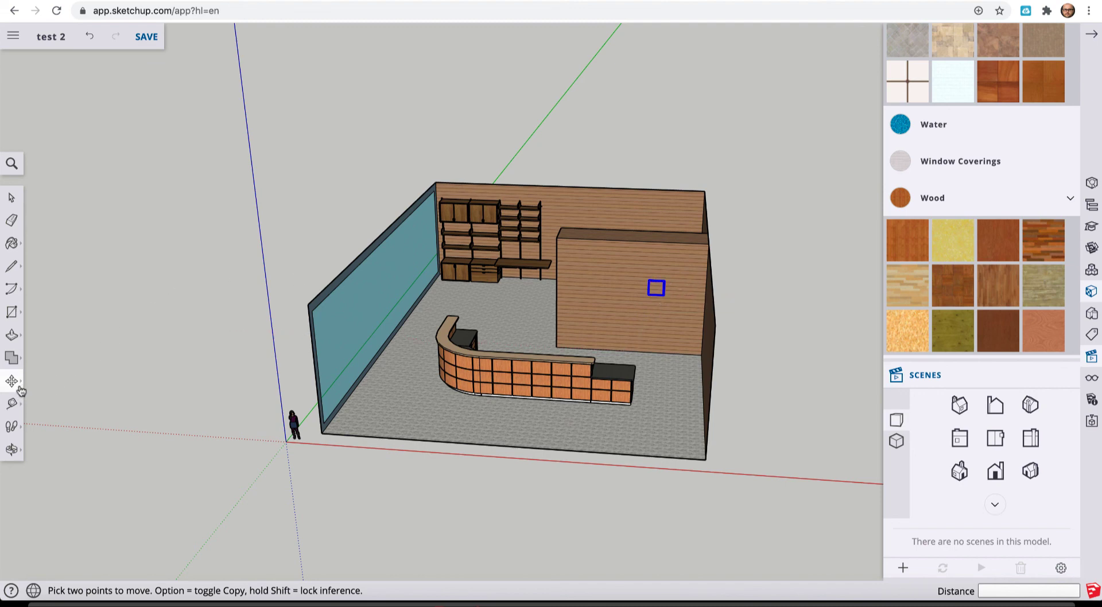
Move the small seascape painting about 20' 8" along the partition wall to its lower corner at the free end
mouse_move(21, 390)
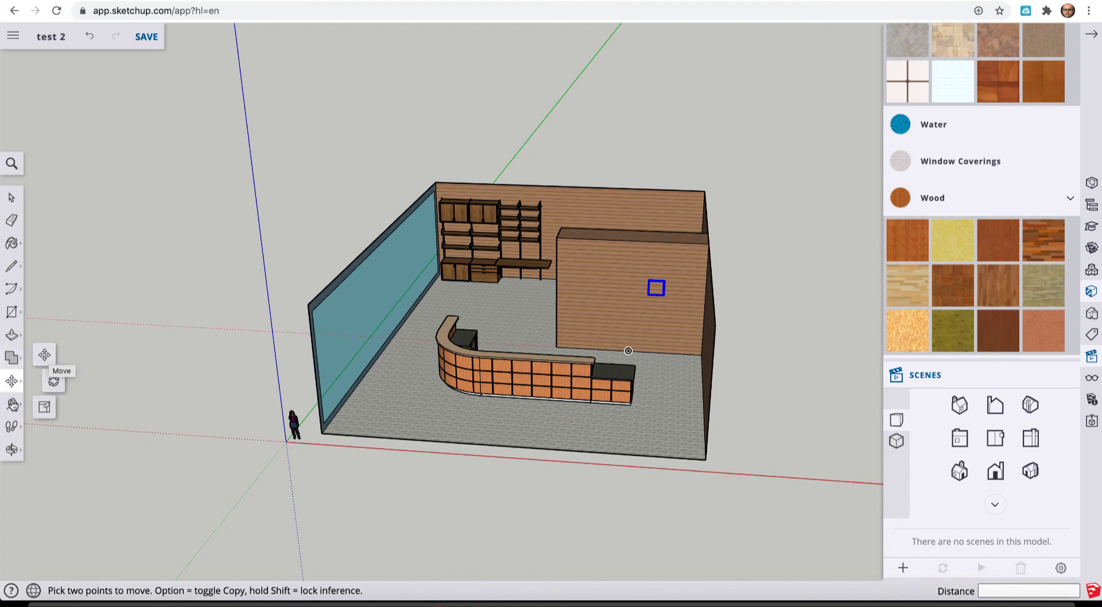
left_click(19, 454)
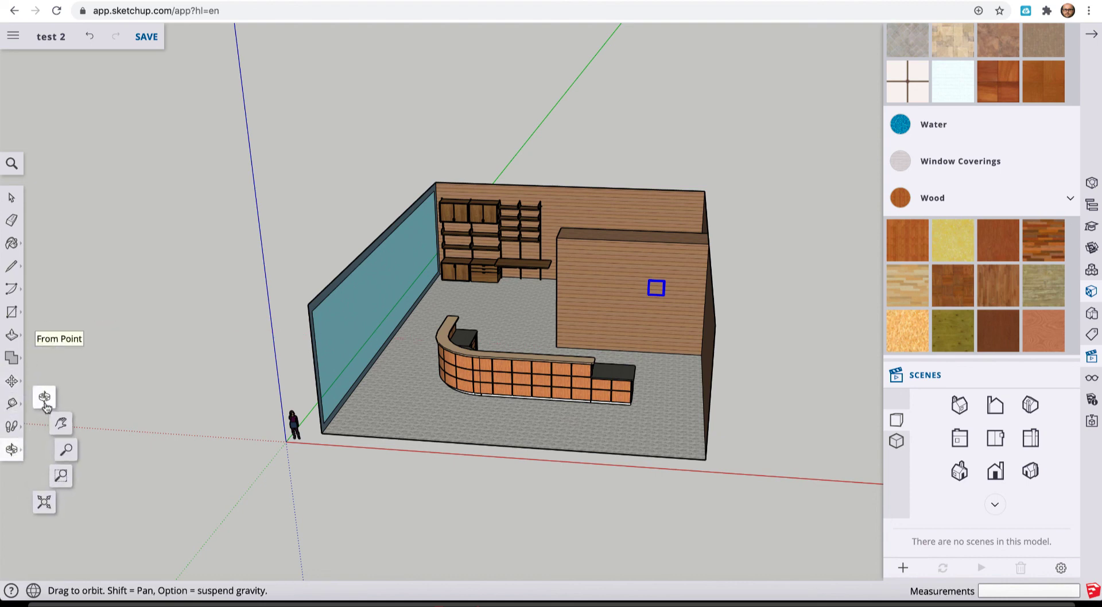
left_click_drag(741, 302, 646, 373)
left_click(11, 380)
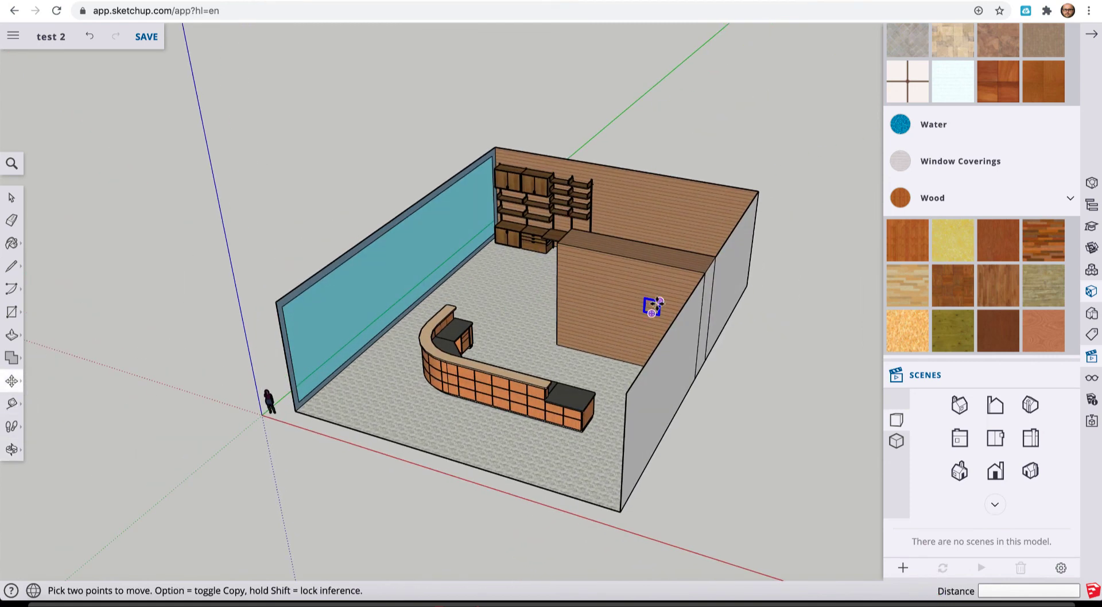
left_click(652, 306)
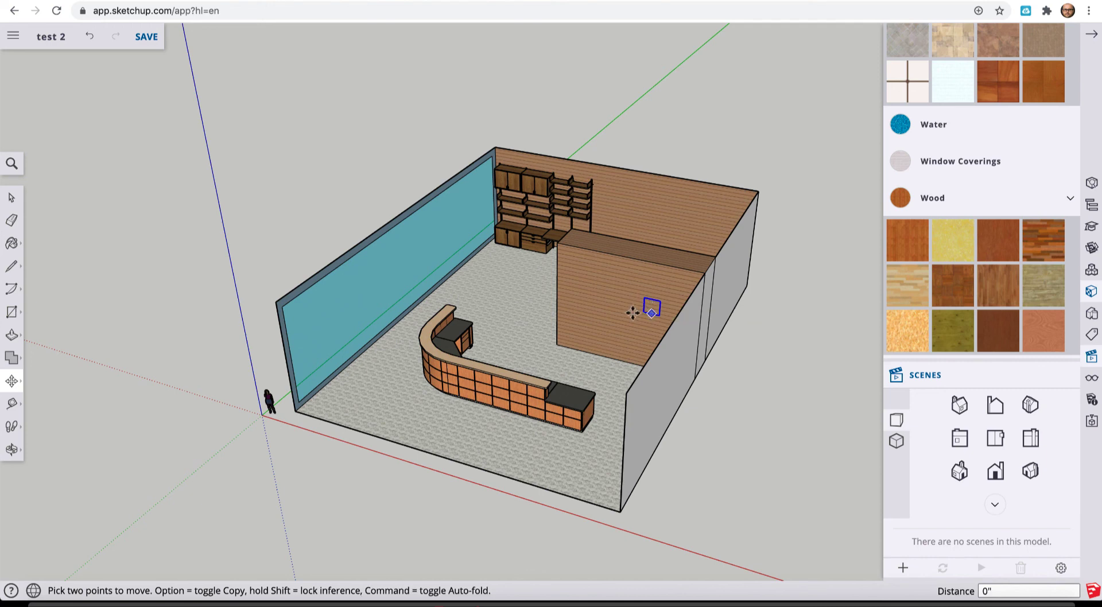
left_click(566, 348)
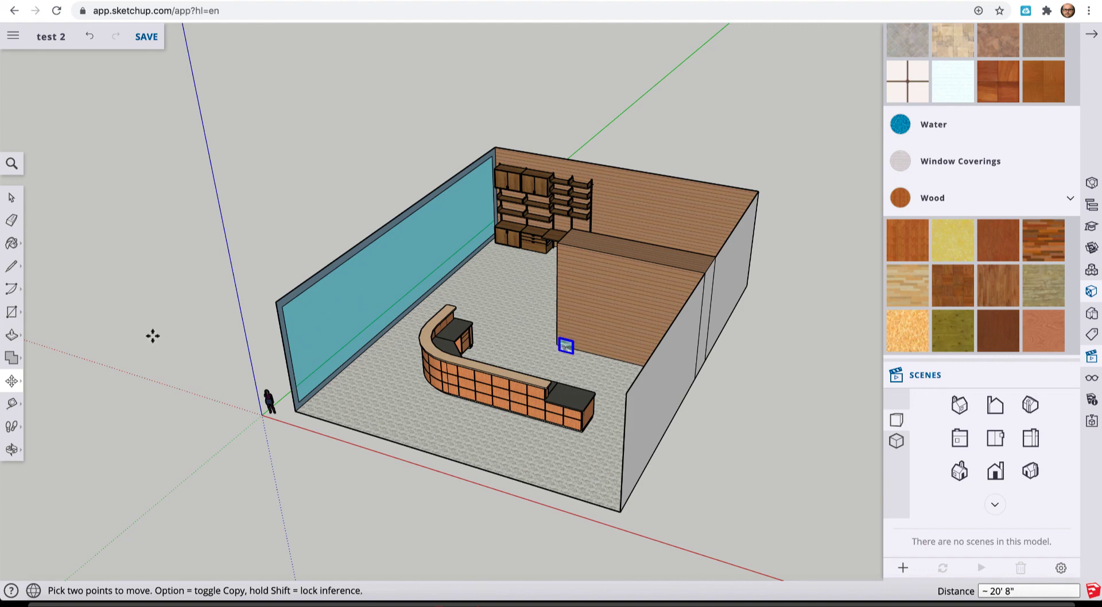
Scale the seascape painting up until it covers most of the partition wall's width, and clear the selection
left_click(15, 382)
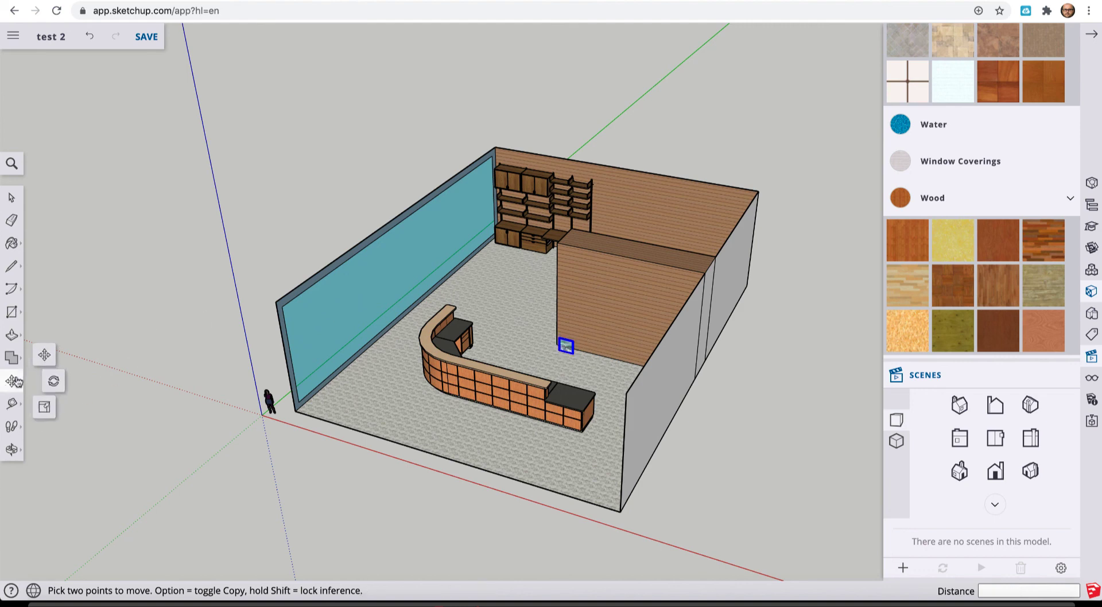
left_click(43, 406)
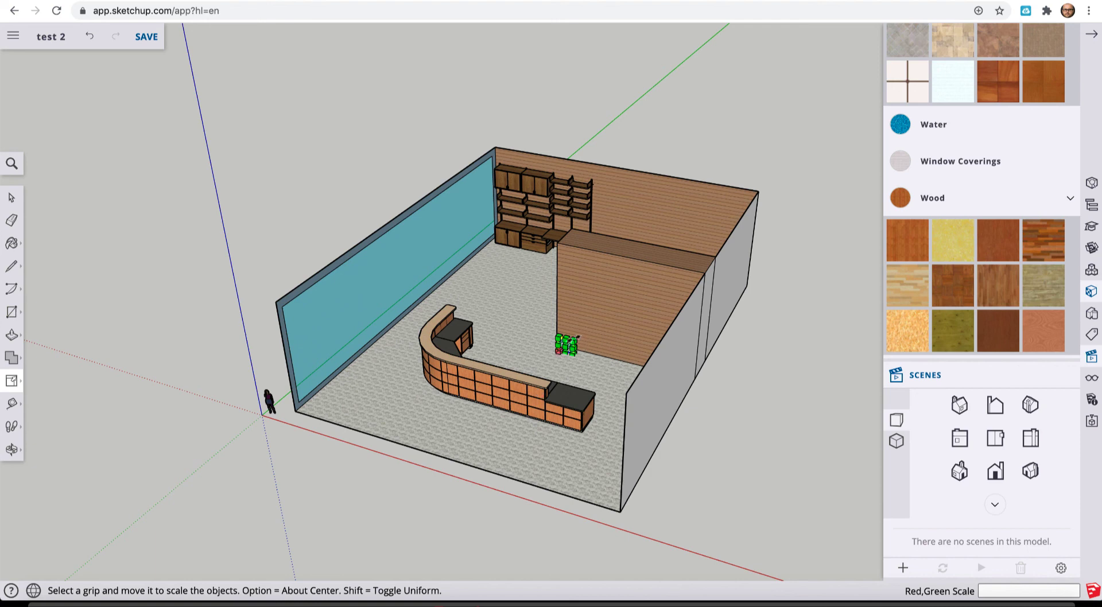
mouse_move(578, 338)
left_mouse_down()
mouse_move(637, 303)
mouse_move(653, 317)
left_mouse_up()
left_click(12, 199)
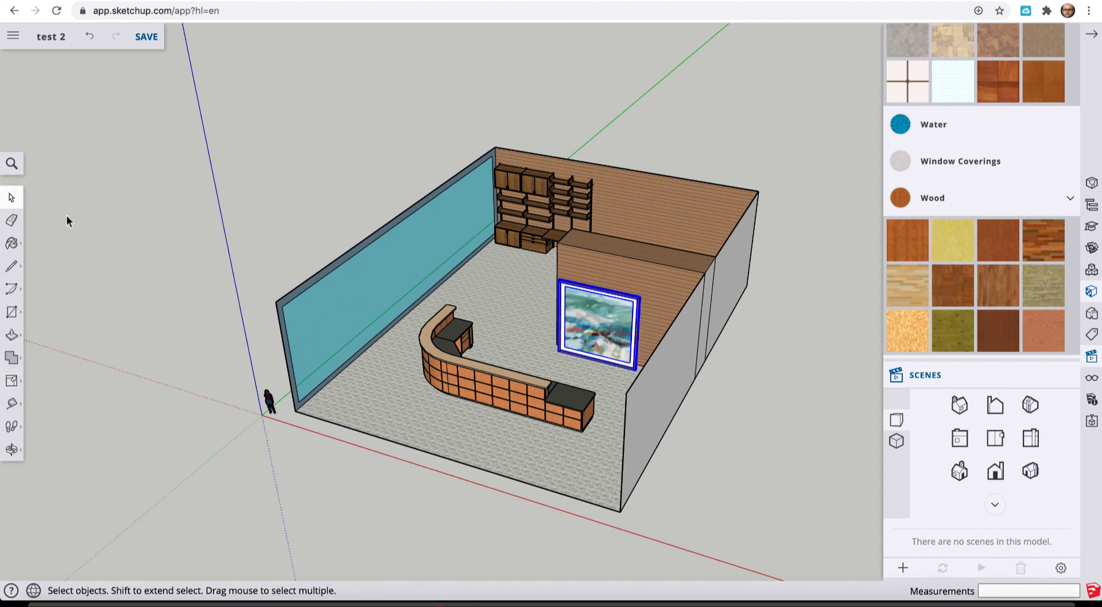
left_click(109, 240)
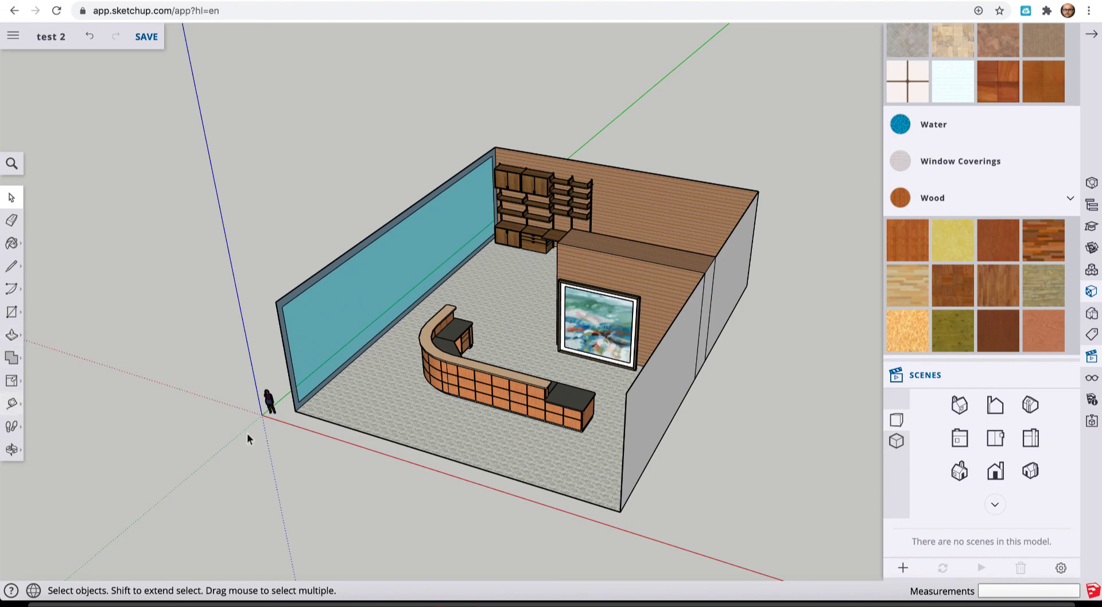
Move the enlarged painting about 6' 1" up and across so it hangs centred on the partition wall
left_click(12, 450)
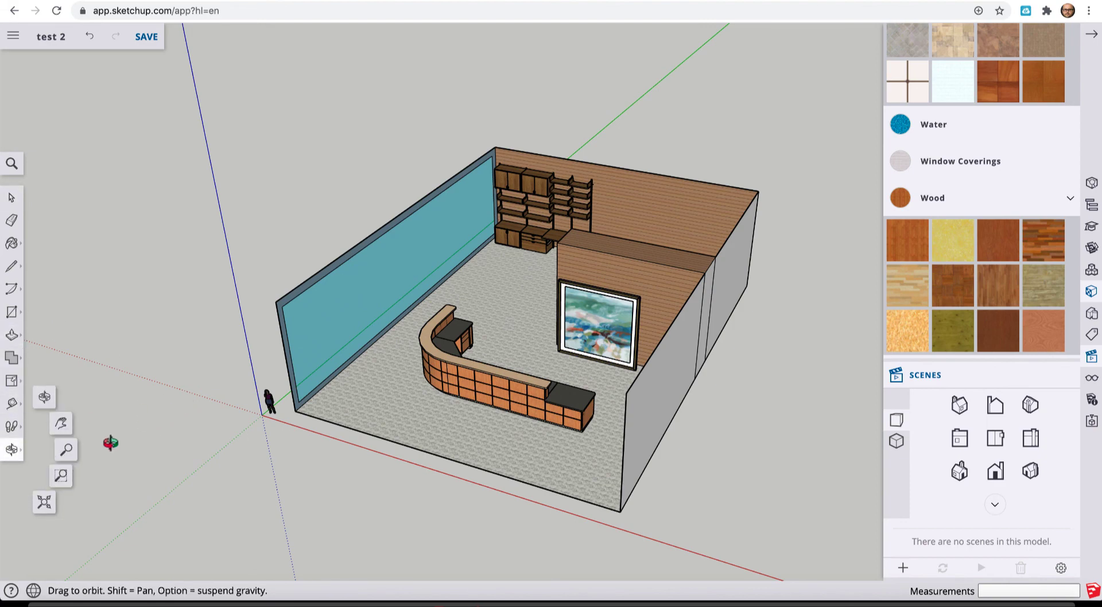
left_click_drag(104, 469, 277, 425)
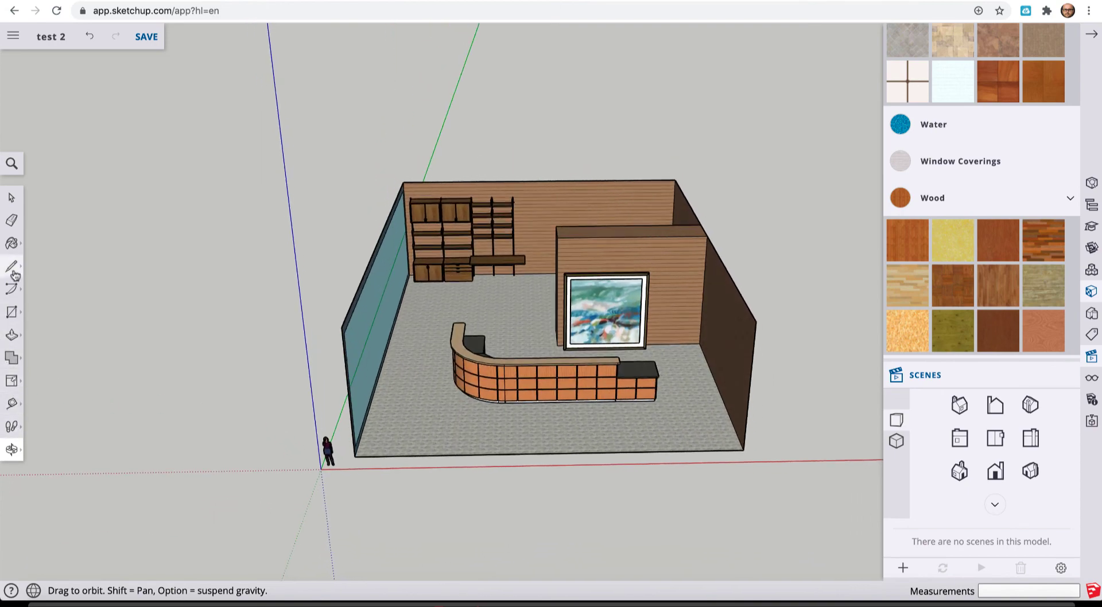
left_click(12, 380)
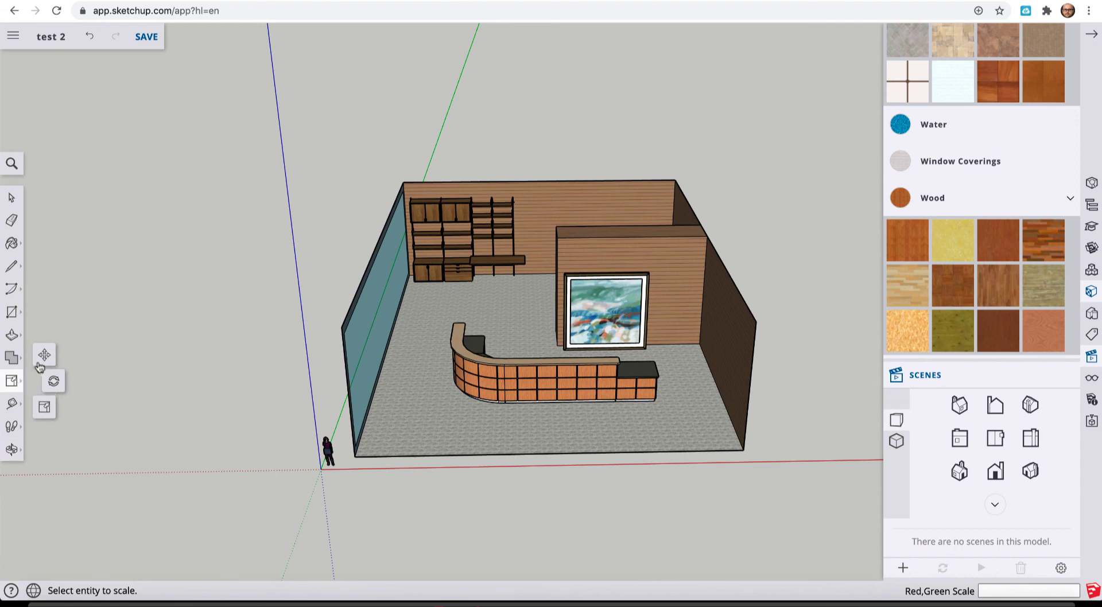
left_click(45, 356)
left_click(614, 311)
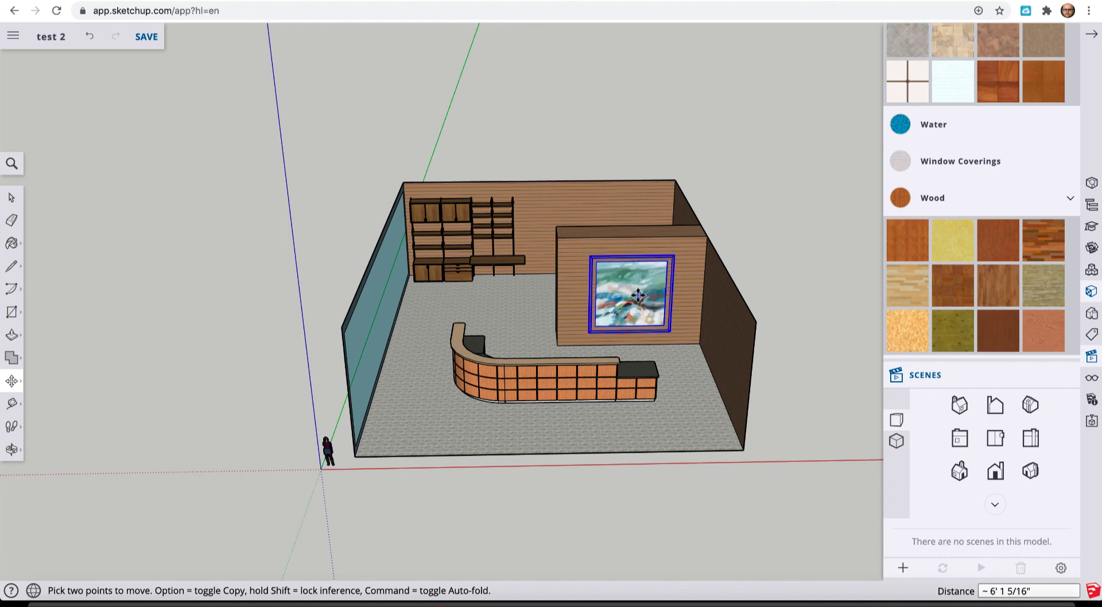
left_click(638, 294)
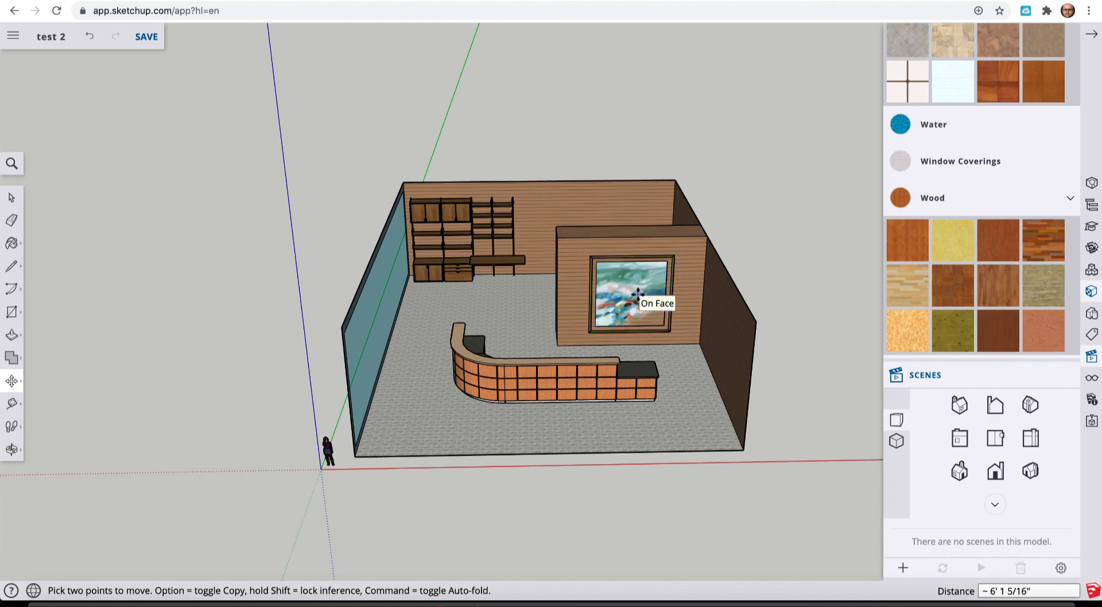
left_click(12, 197)
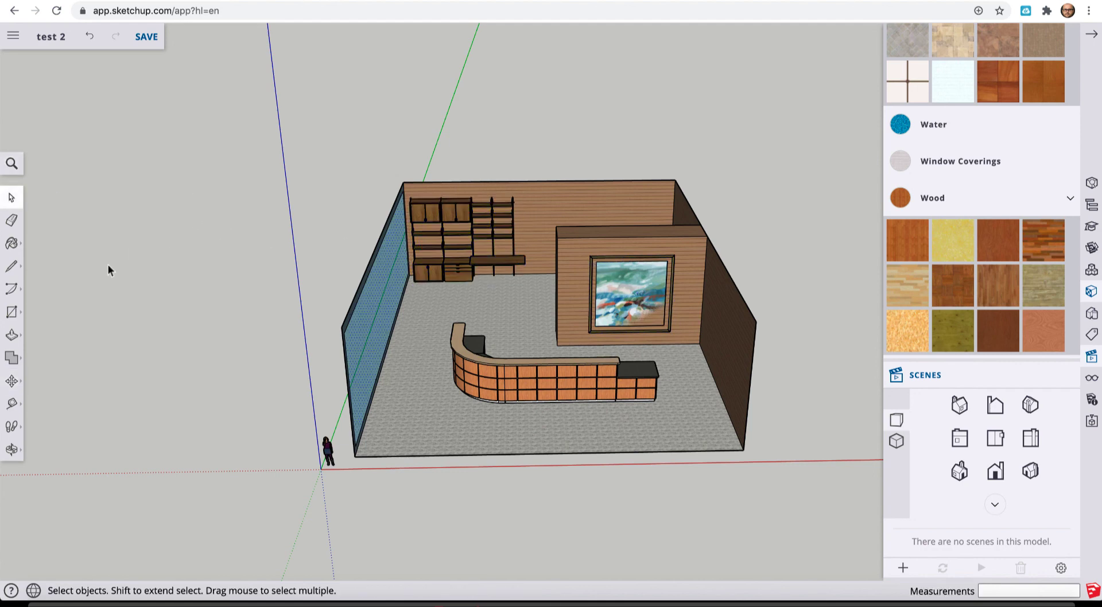
Inspect the furnished room and the painting on the partition wall from several angles, ending with a low front view
left_click(12, 449)
left_click_drag(668, 347, 819, 239)
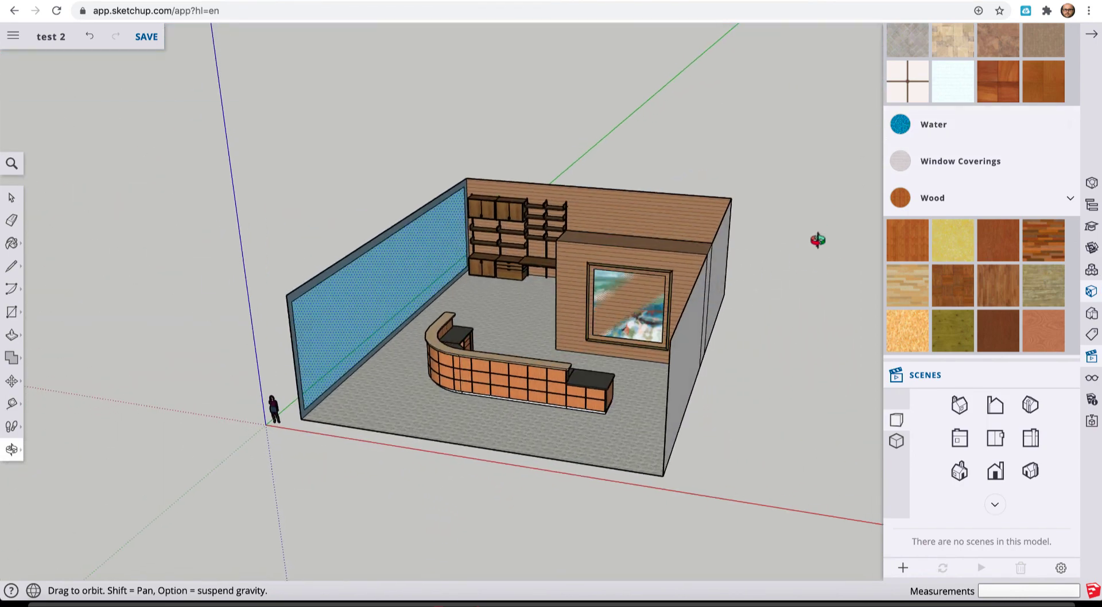
left_click_drag(584, 351, 621, 319)
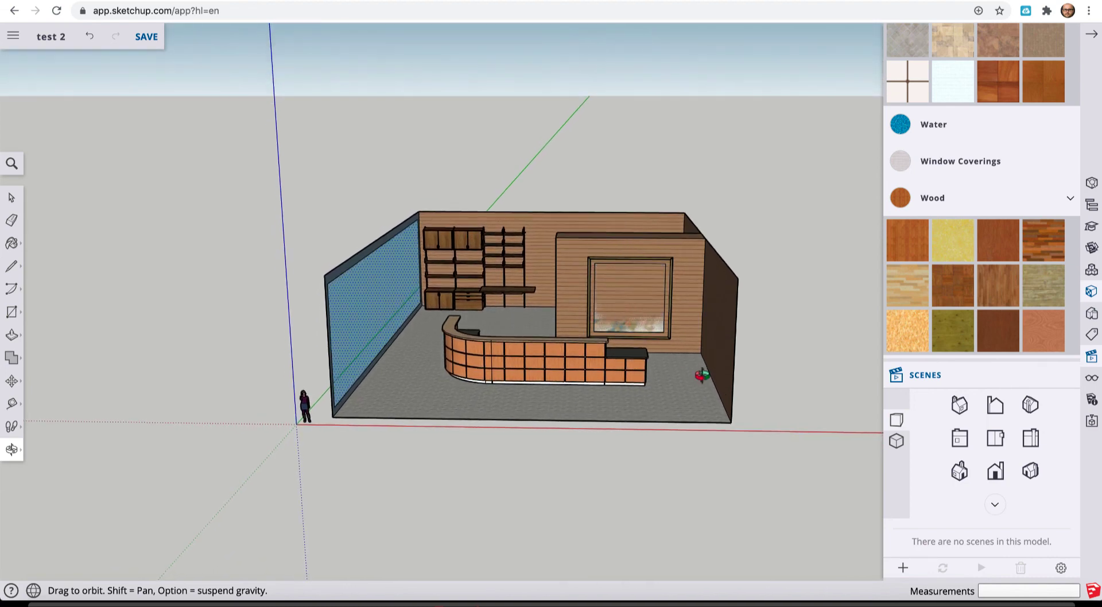
left_click_drag(703, 375, 702, 373)
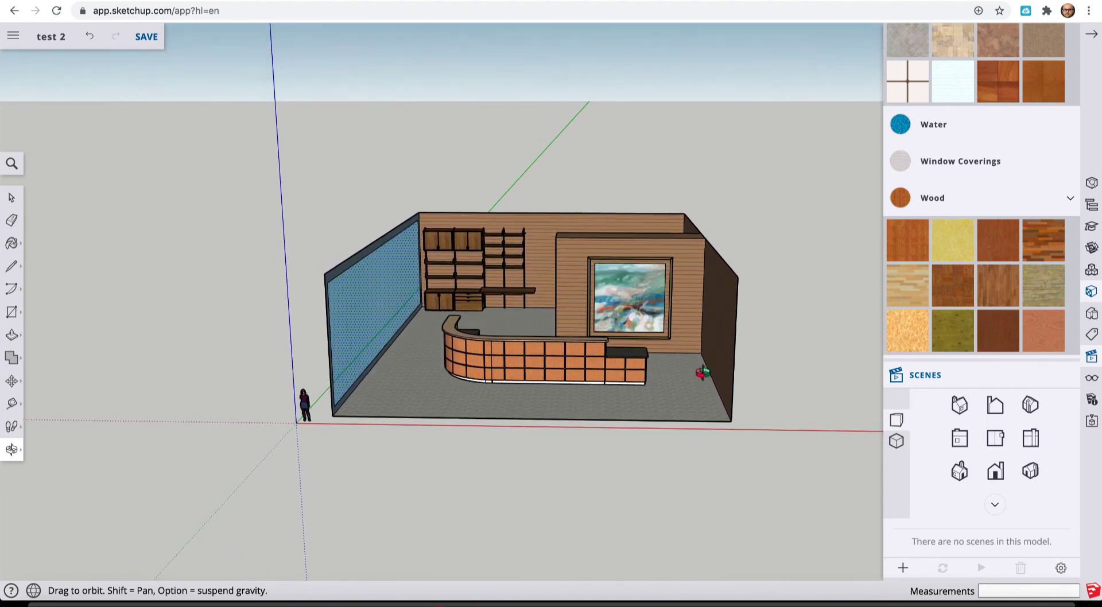
left_click(11, 197)
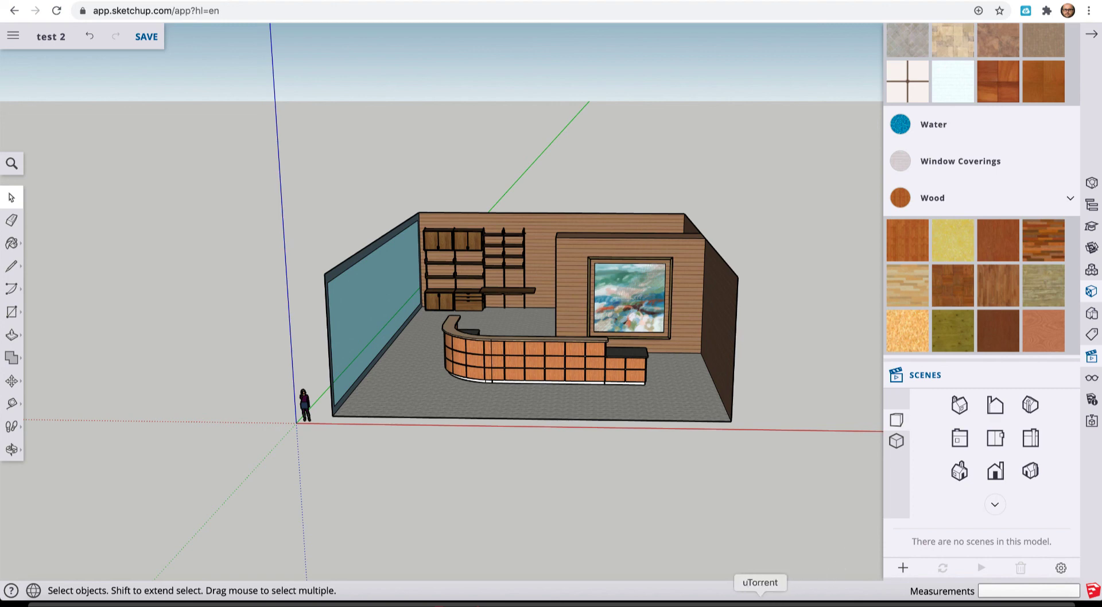
right_click(725, 605)
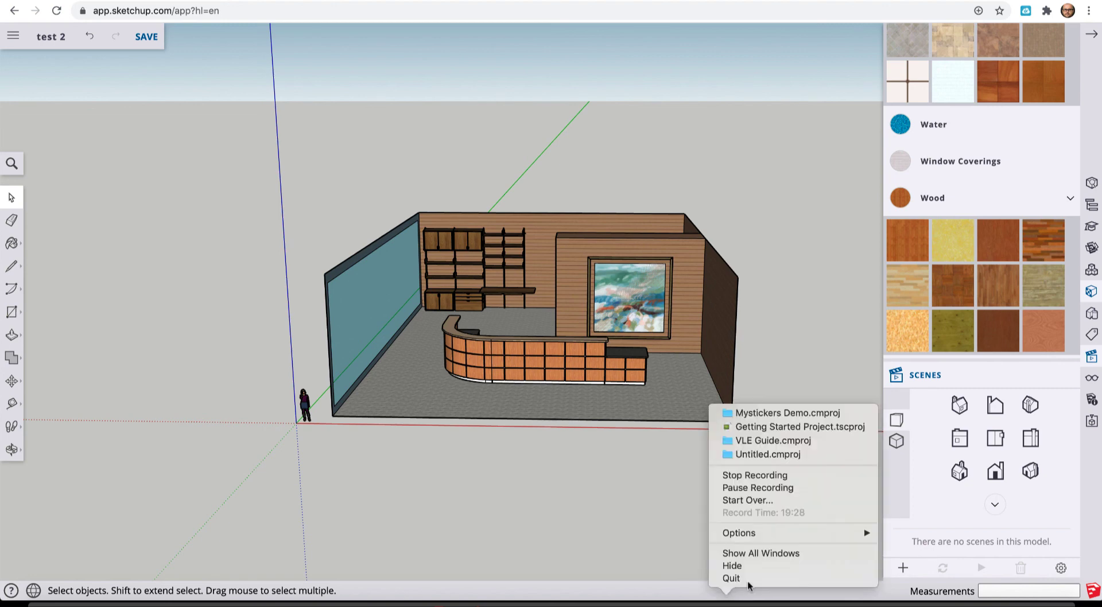